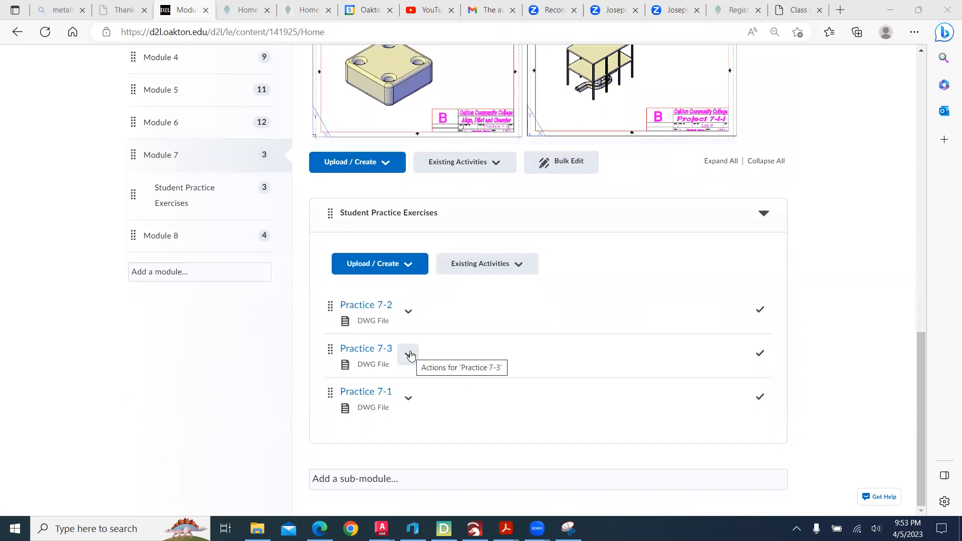
Download the Practice 7-3 drawing from the Student Practice Exercises and open it.
left_click(409, 354)
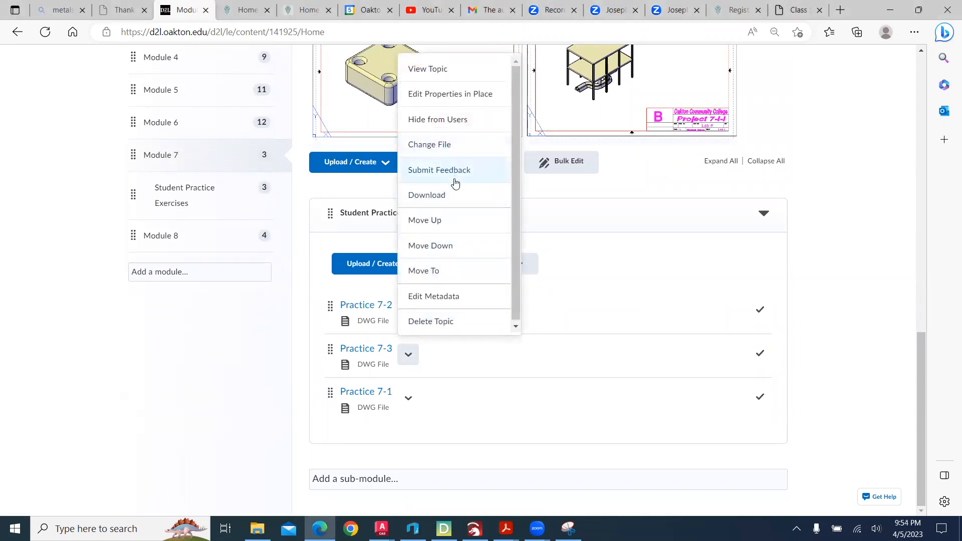
left_click(453, 197)
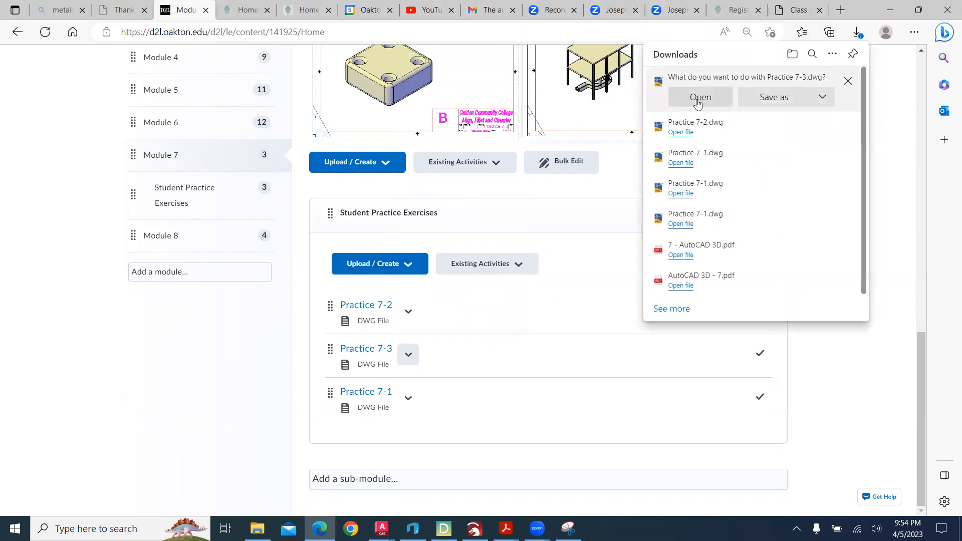
left_click(698, 101)
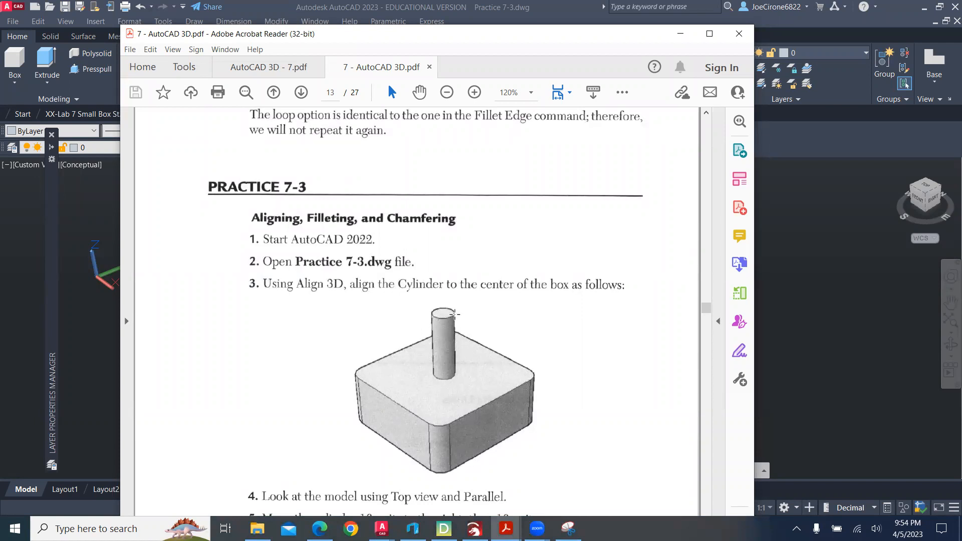
Examine the Practice 7-3 instructions in the PDF, from the cylinder alignment through the final filleted and chamfered shape.
scroll(454, 310, "down", 4)
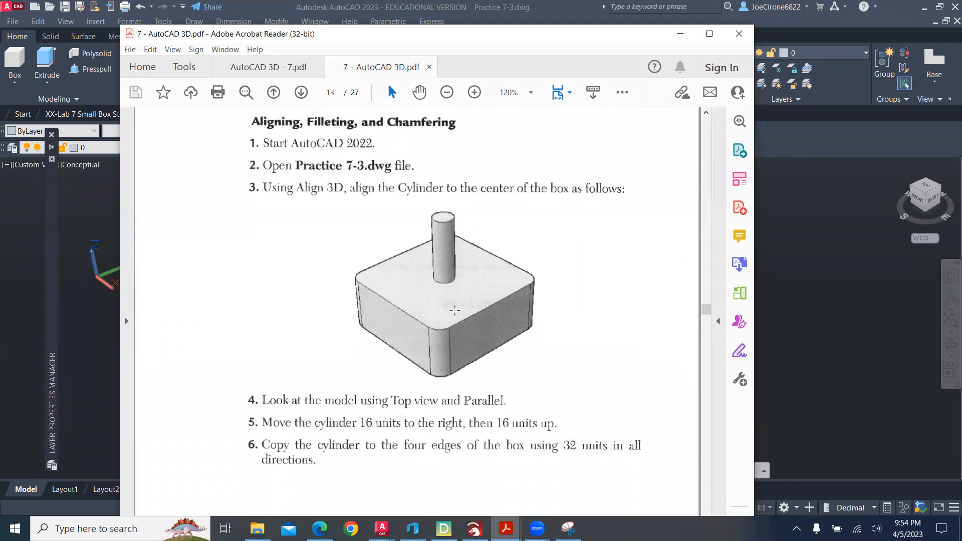
scroll(455, 311, "down", 14)
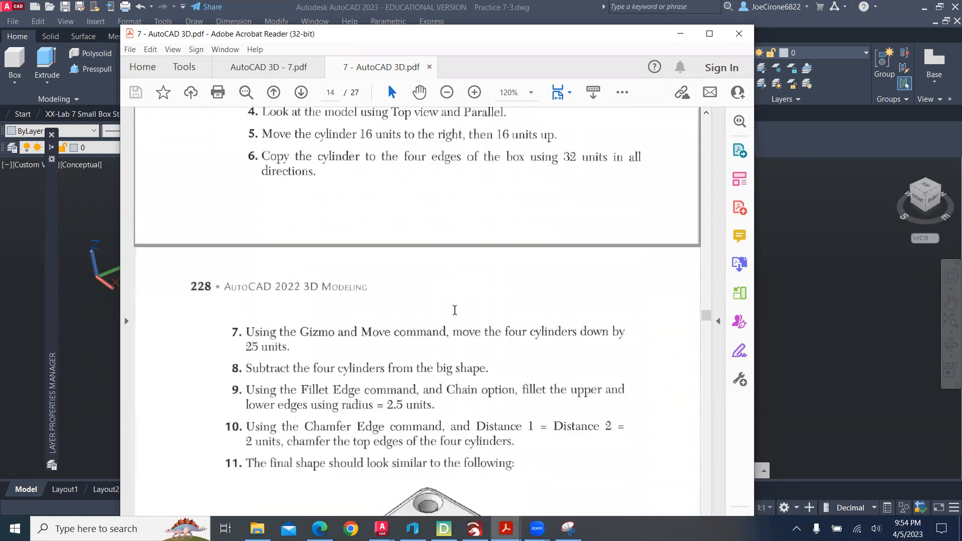
scroll(454, 311, "down", 6)
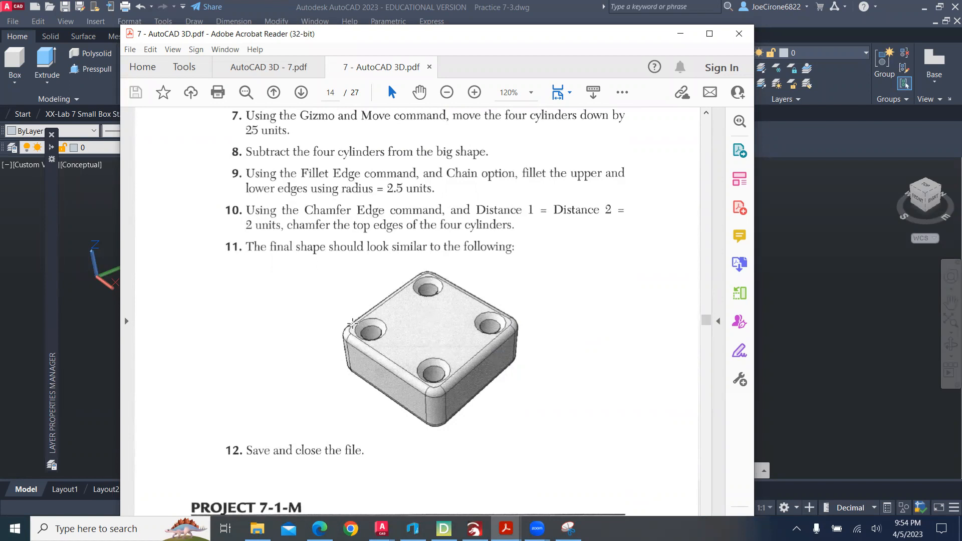
scroll(349, 358, "down", 1)
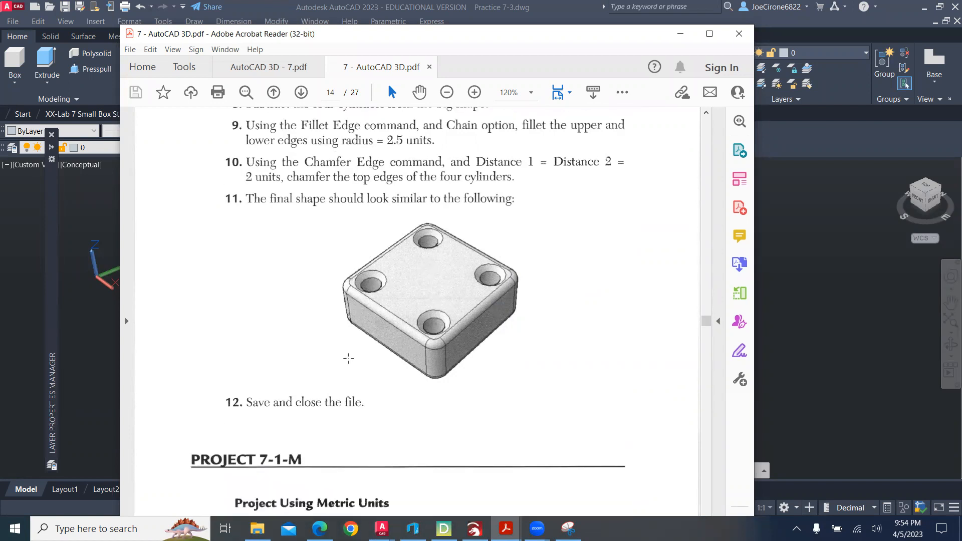
scroll(349, 359, "down", 1)
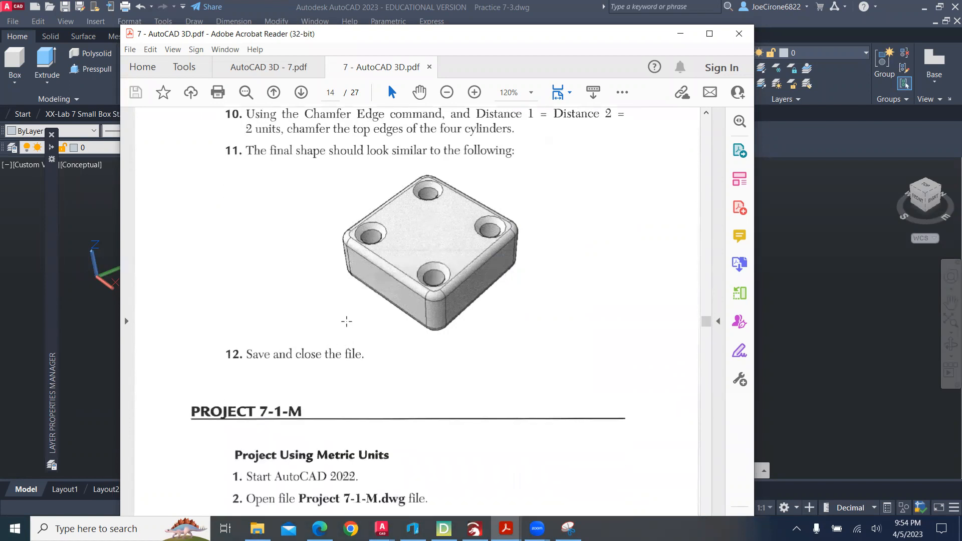
scroll(401, 274, "up", 1)
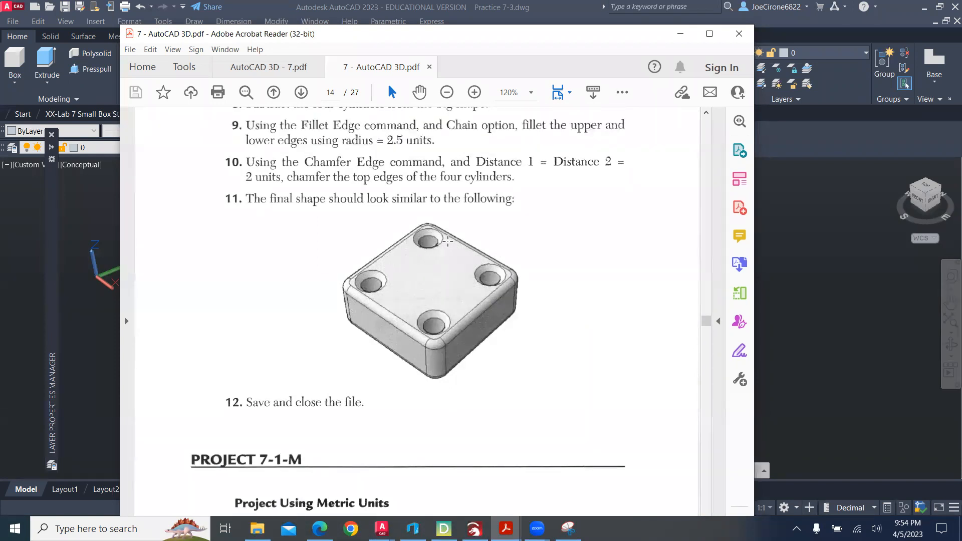
scroll(487, 240, "up", 1)
scroll(486, 240, "up", 5)
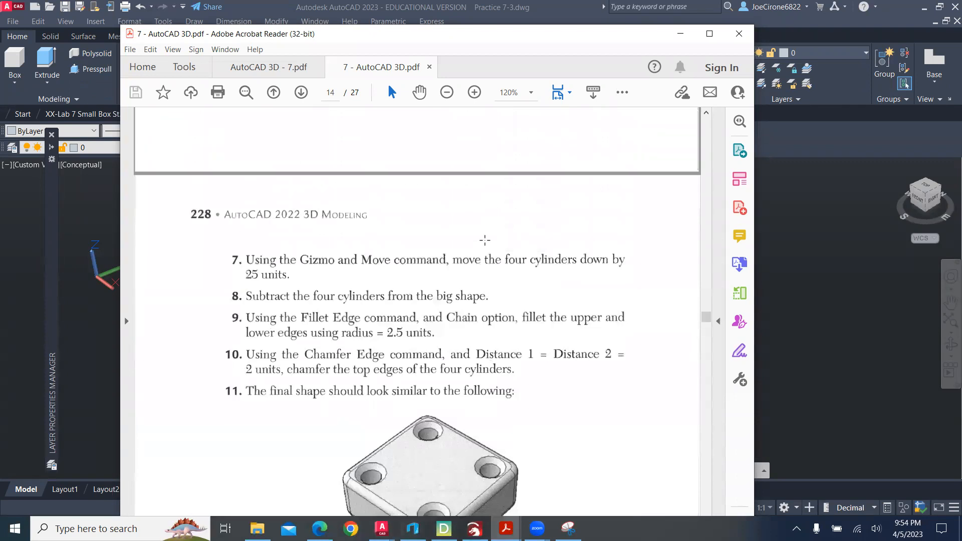
scroll(485, 240, "up", 6)
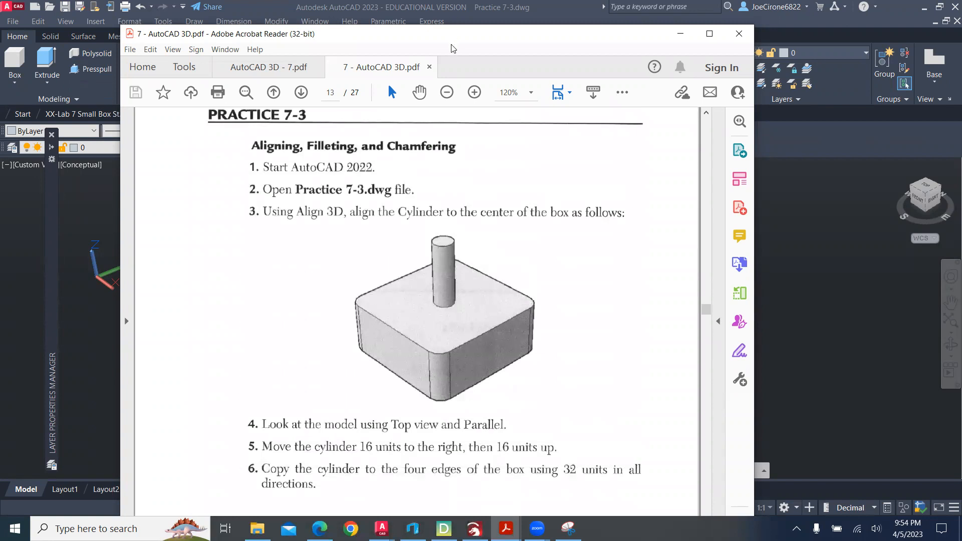
Switch to the AutoCAD drawing and try 3D Align with both the cylinder and the box selected.
left_click(813, 294)
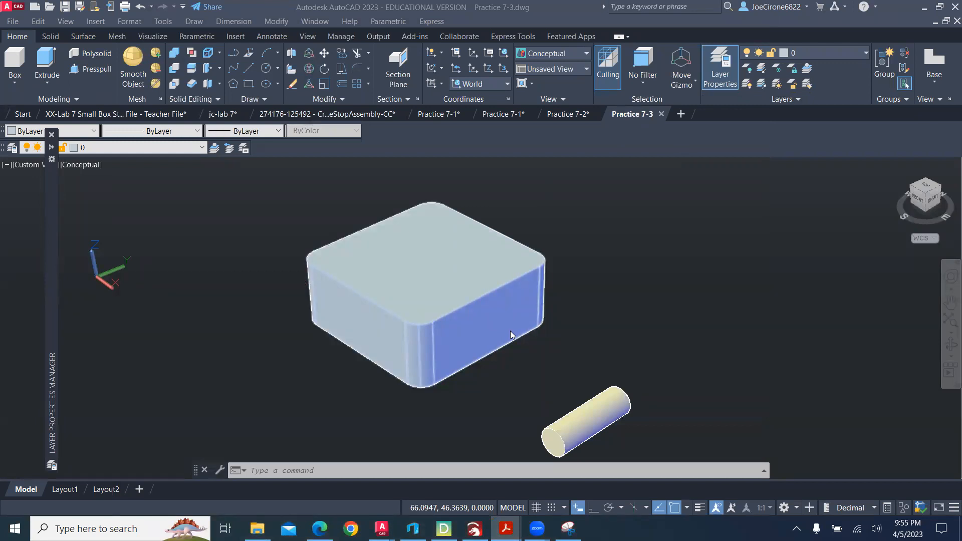
left_click(595, 257)
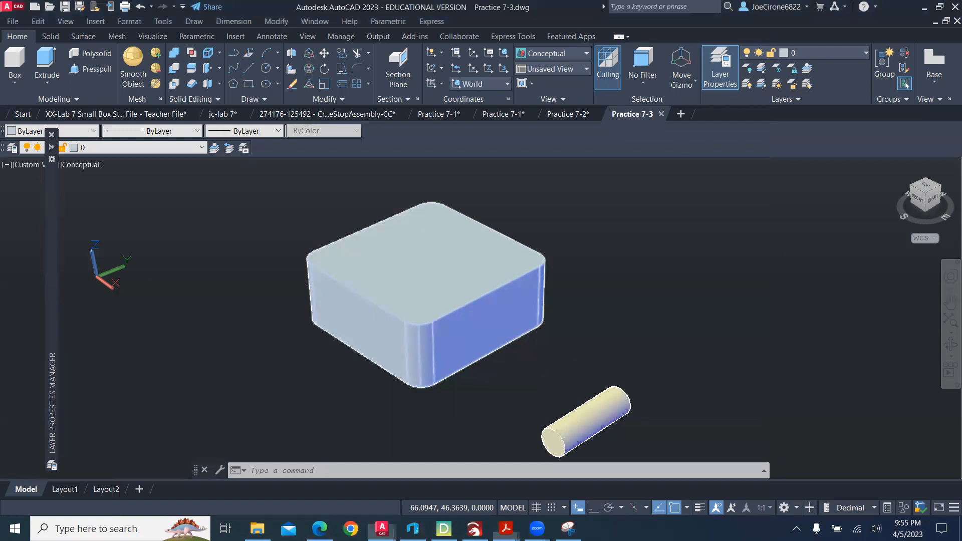
type("ali")
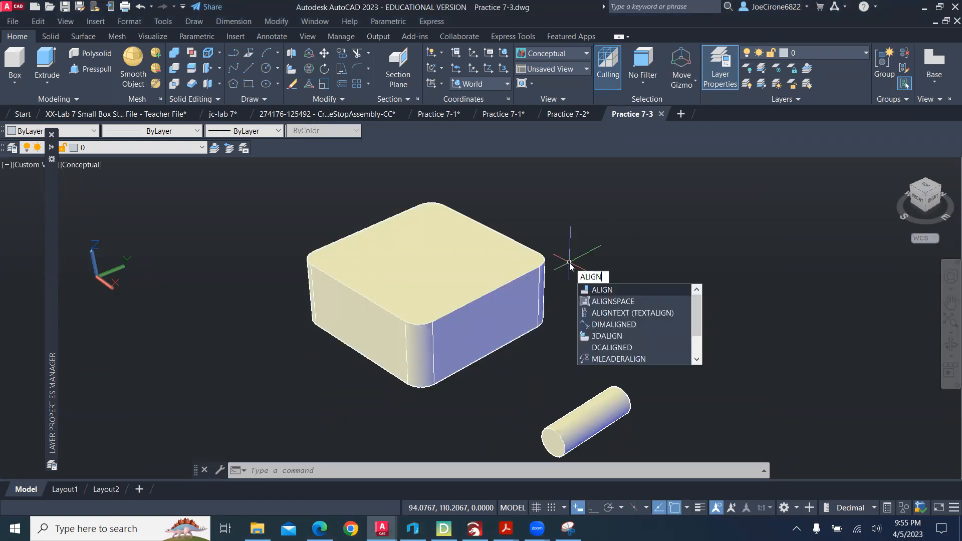
left_click(614, 337)
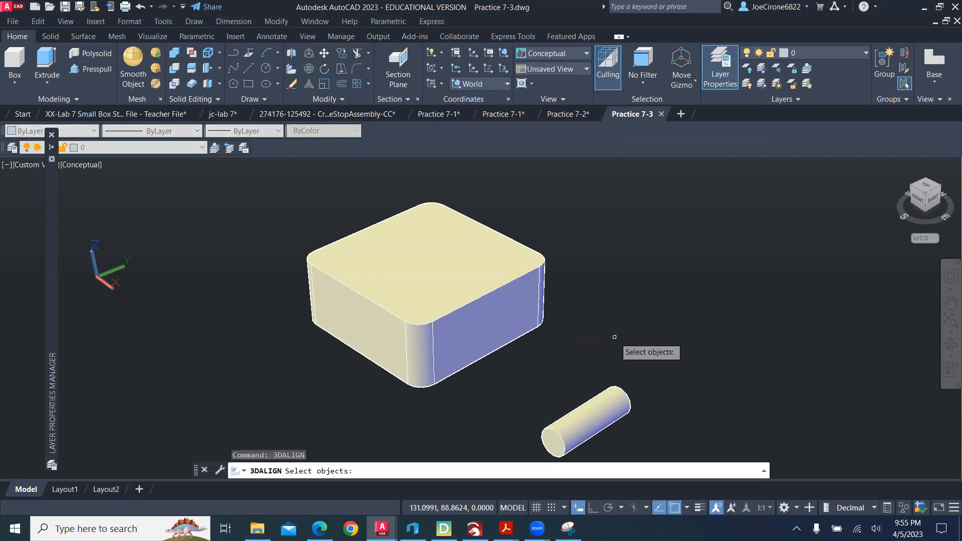
left_click(613, 404)
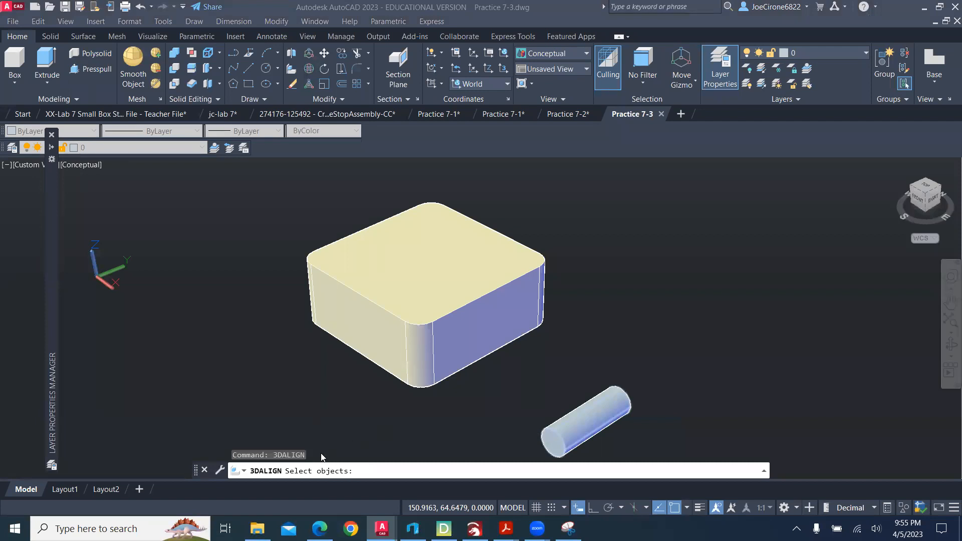
left_click(557, 440)
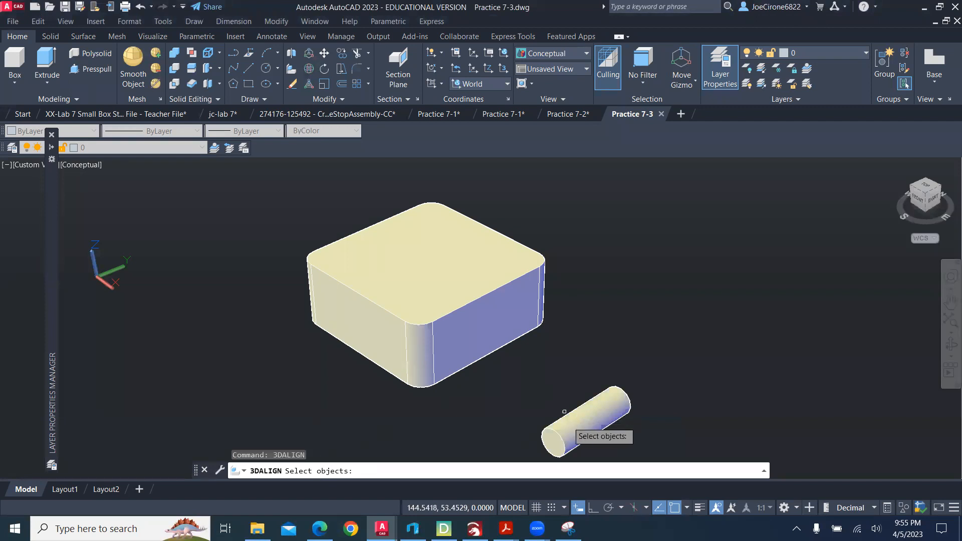
left_click(562, 431)
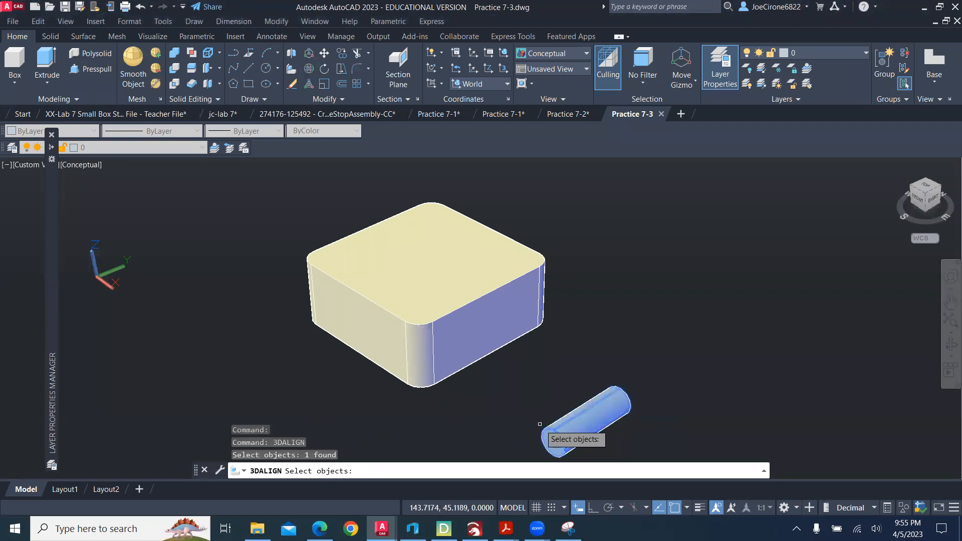
left_click(445, 267)
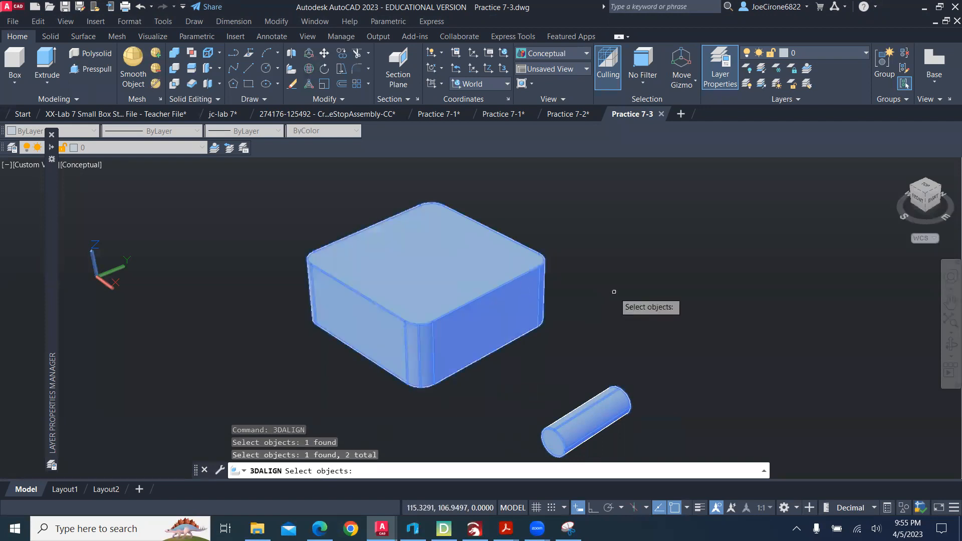
key("Return")
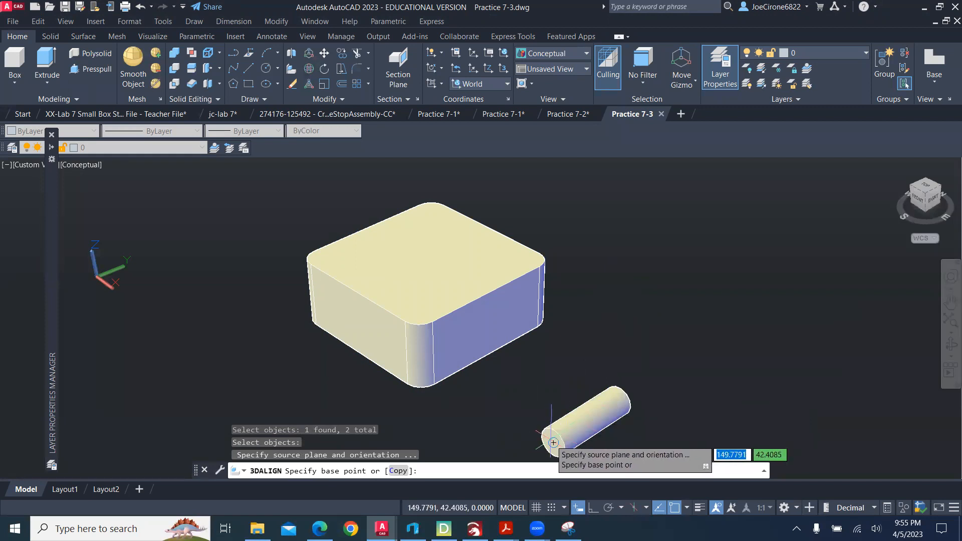
Adjust the running object snap modes for picking points on the cylinder's near end.
scroll(547, 433, "up", 1)
middle_click_drag(545, 429, 569, 258)
scroll(576, 260, "up", 5)
middle_click_drag(692, 232, 428, 345)
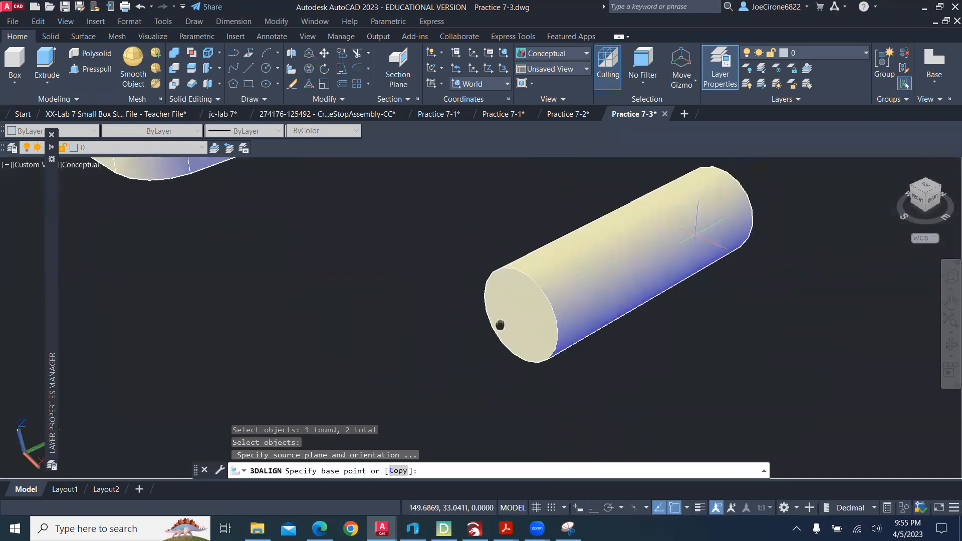
left_click(687, 508)
left_click(707, 353)
left_click(594, 386)
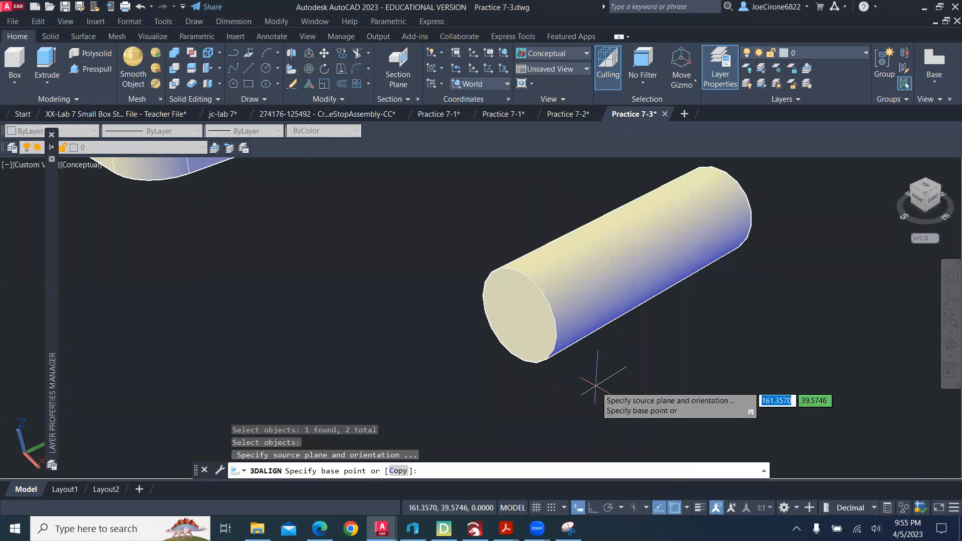
Try to define the alignment's source plane from the centre of the cylinder's near end and two points on its rim.
left_click(519, 316)
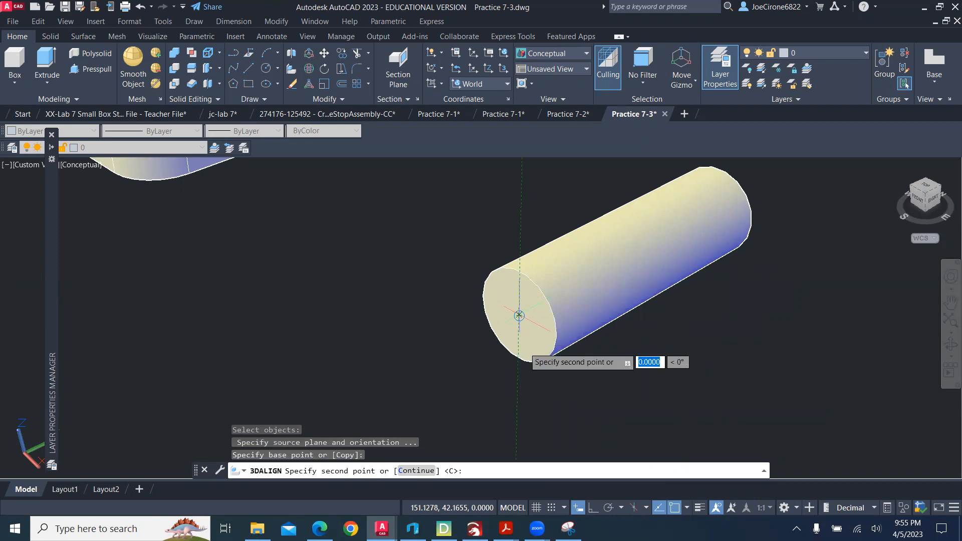
left_click(519, 358)
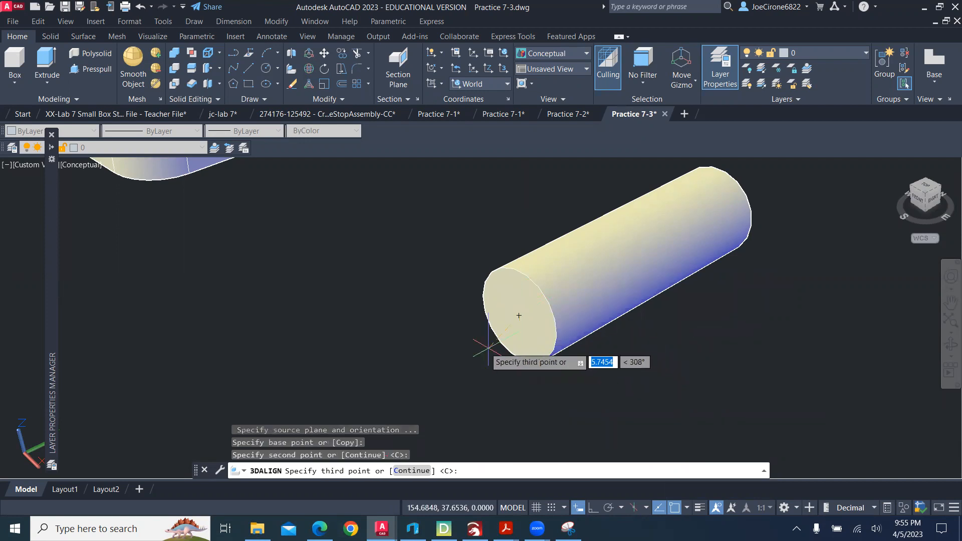
left_click(482, 310)
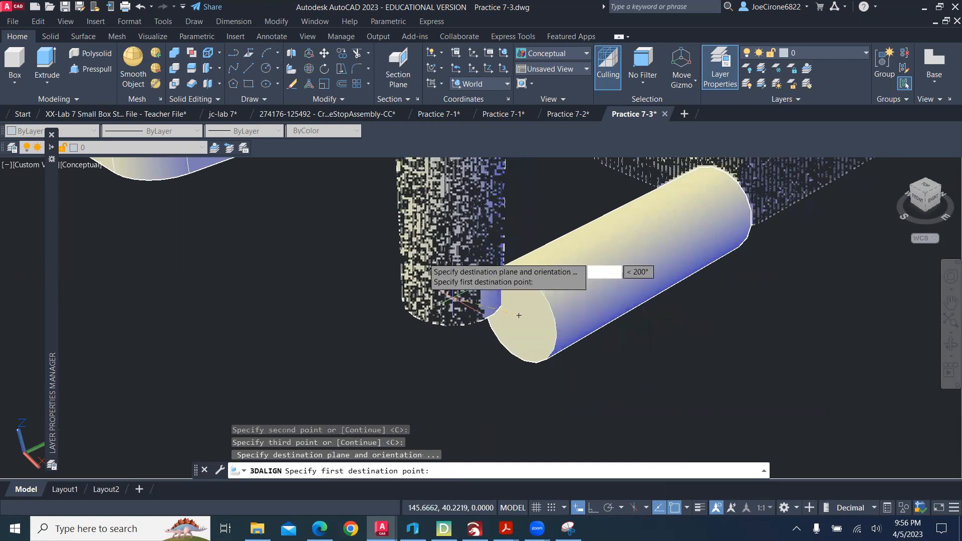
Try to place the aligned solids with the centre of the box's top face as the first destination point.
scroll(436, 289, "down", 2)
middle_click_drag(417, 256, 587, 478)
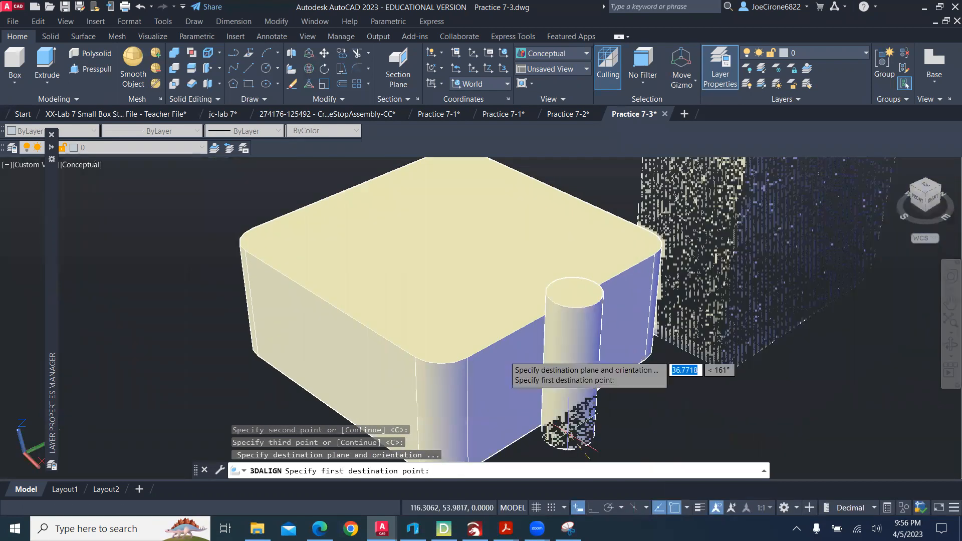
middle_click_drag(371, 301, 465, 273, "shift")
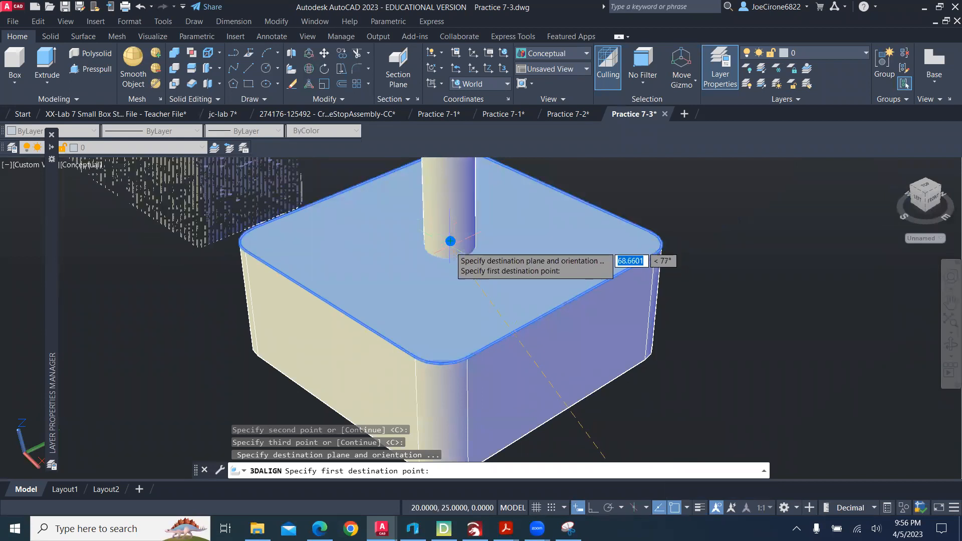
left_click(450, 241)
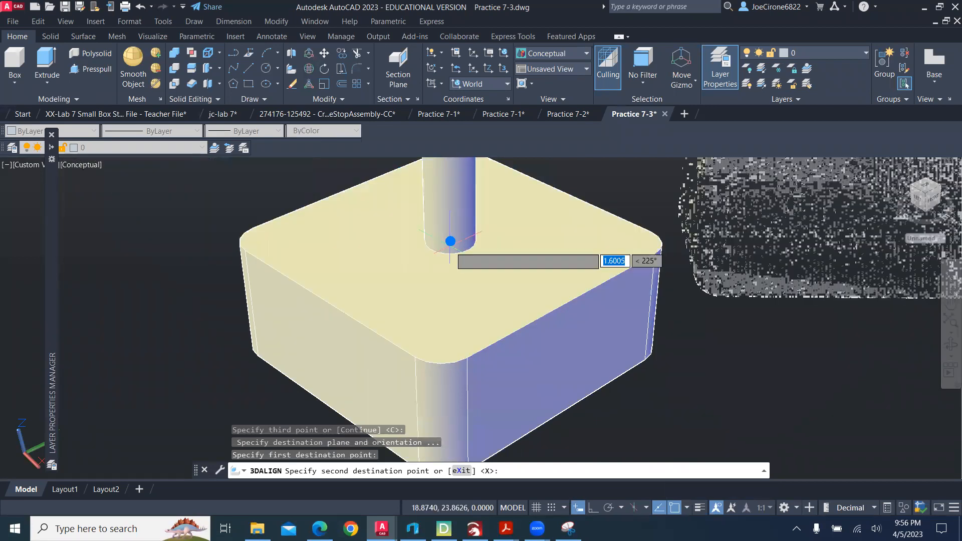
left_click(634, 275)
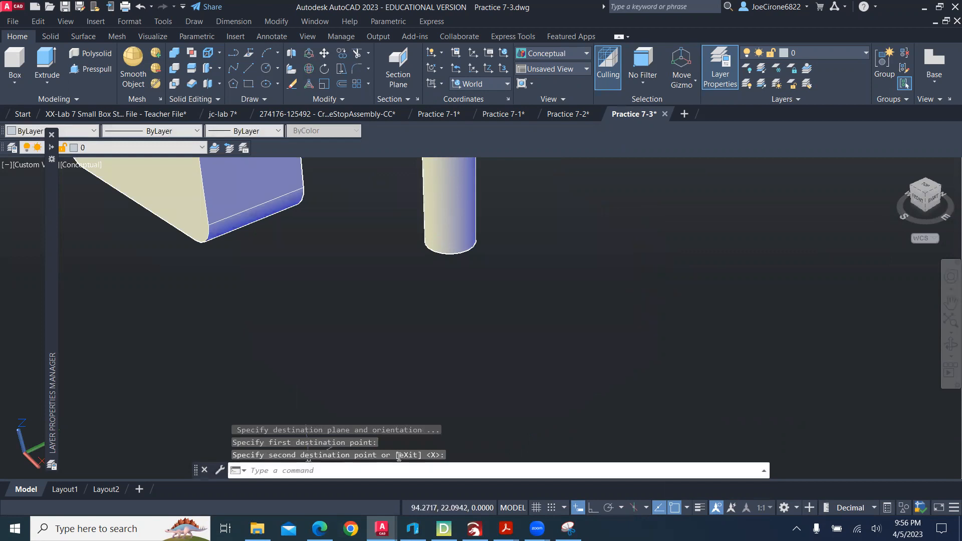
Undo the 3D Align that moved both the box and the cylinder.
scroll(369, 333, "down", 3)
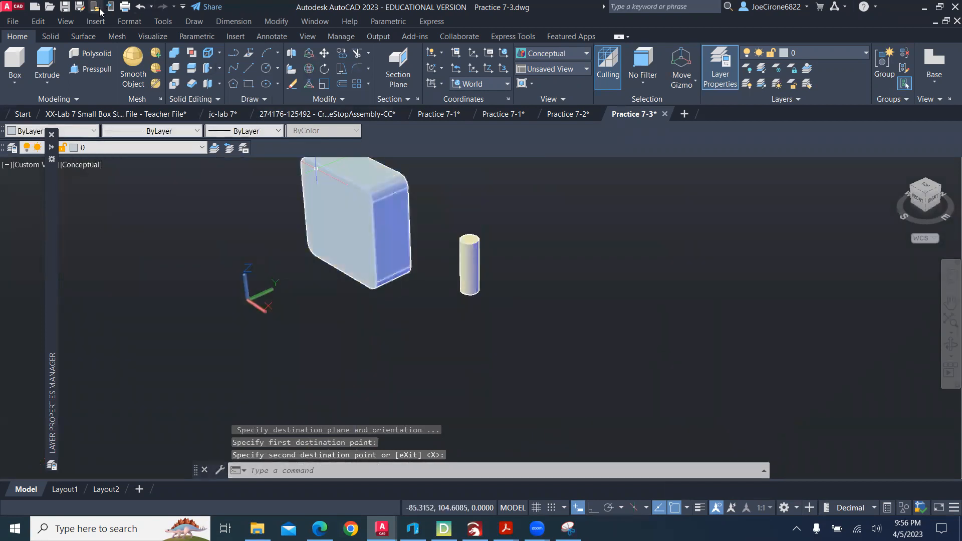
left_click(140, 7)
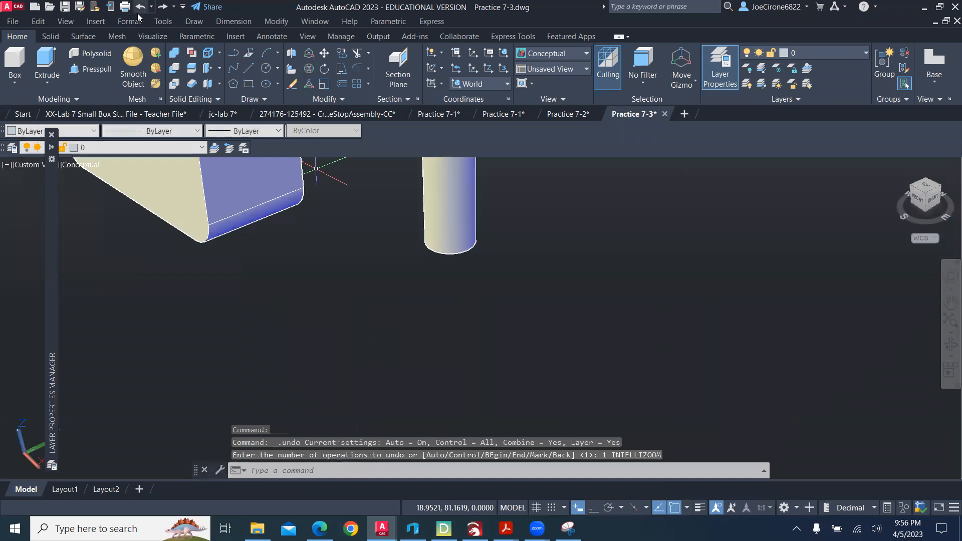
middle_click_drag(663, 361, 643, 294)
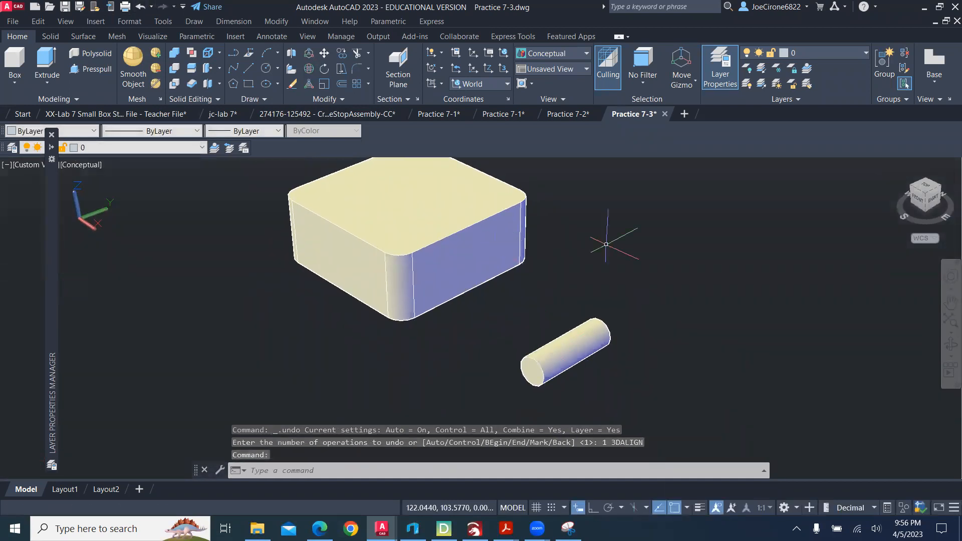
type("3D")
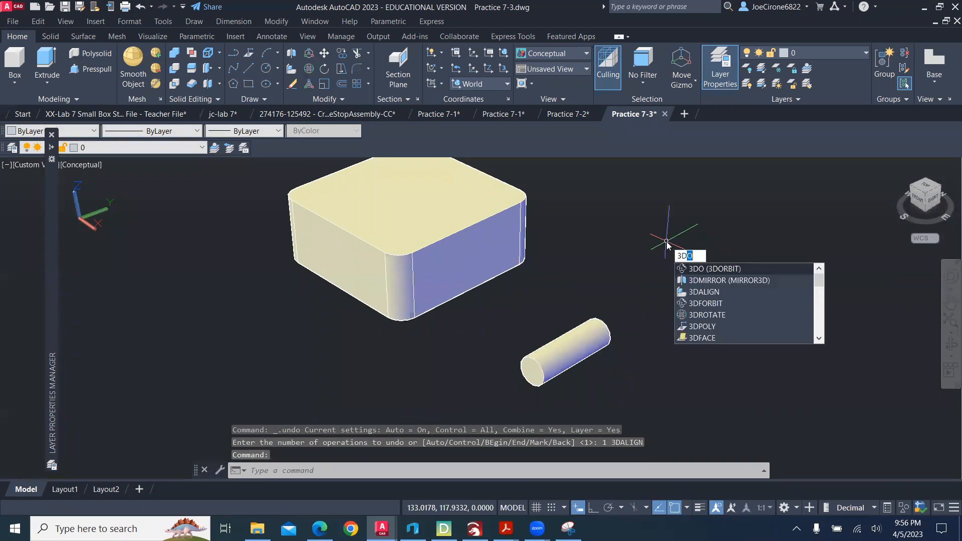
type("ALIGN")
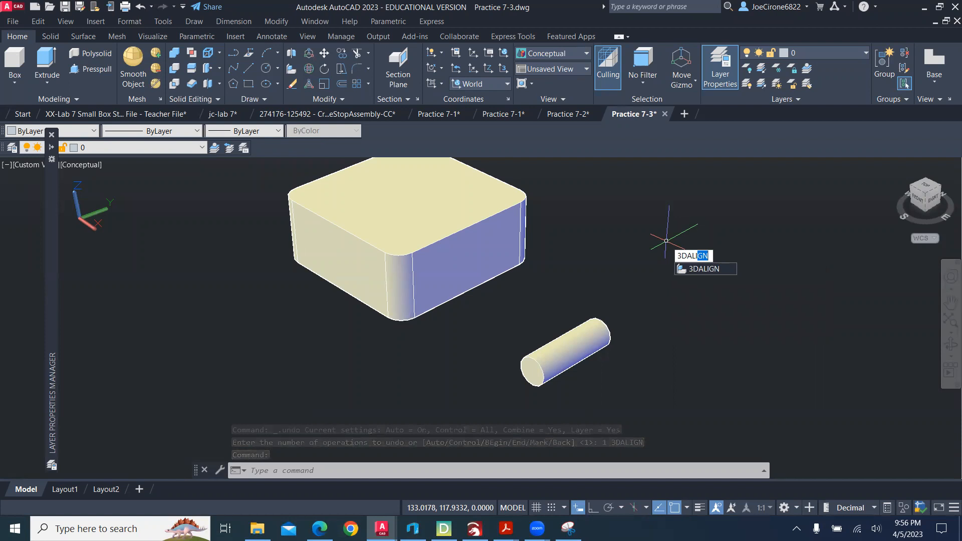
key("Return")
left_click(573, 349)
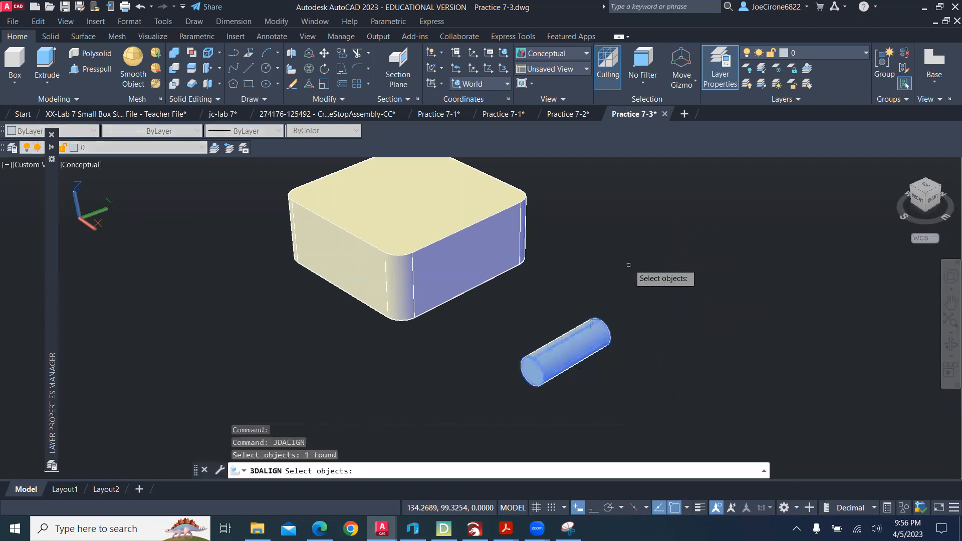
key("Return")
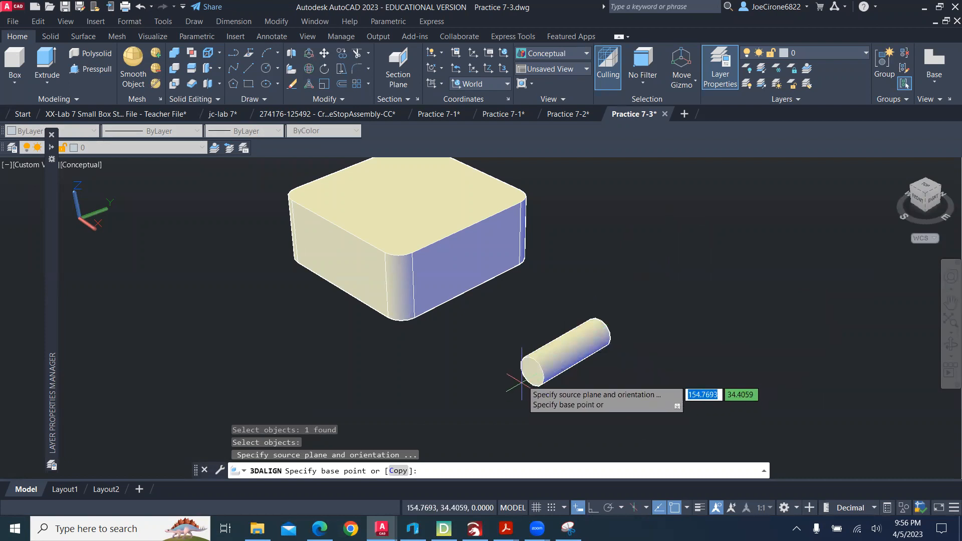
scroll(516, 388, "up", 2)
middle_click_drag(579, 405, 574, 330)
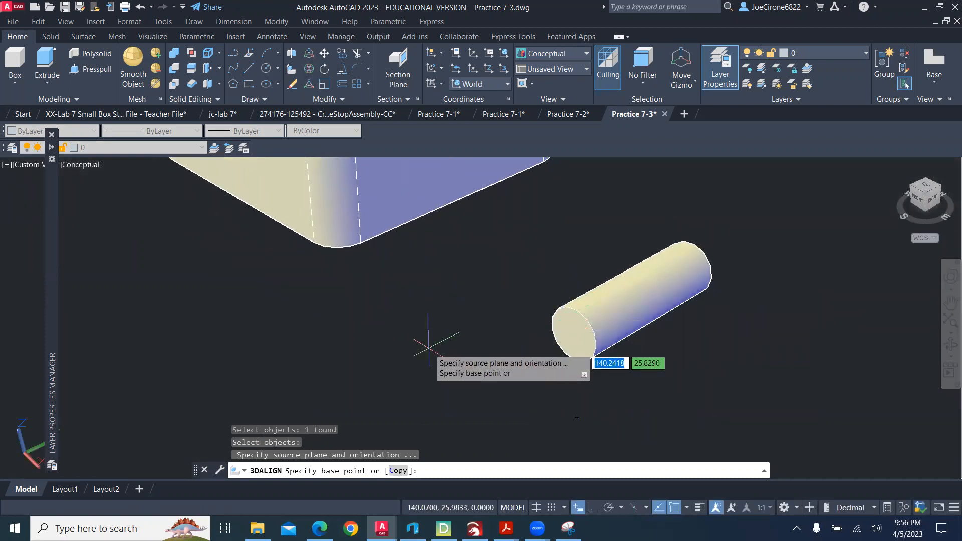
key("XF86AudioLowerVolume")
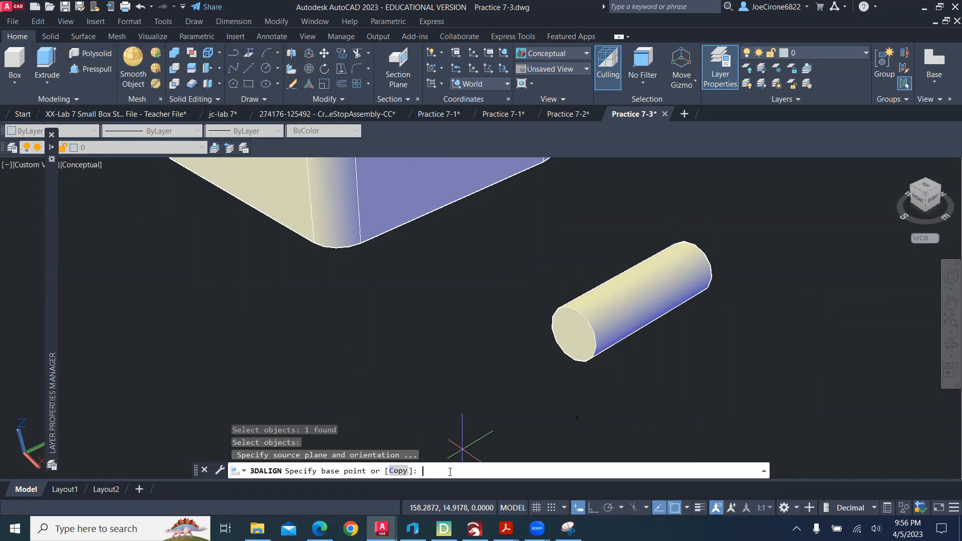
key("XF86AudioMute")
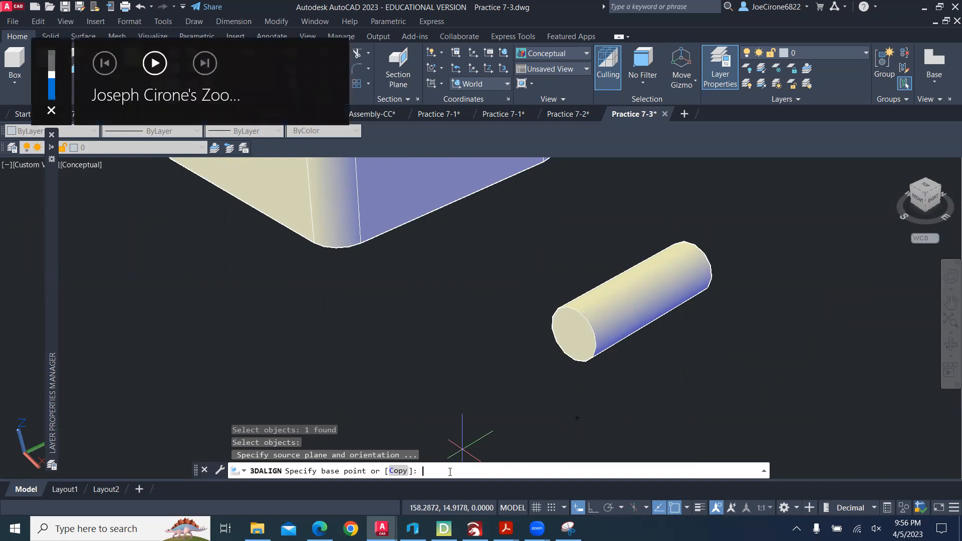
key("XF86AudioMute")
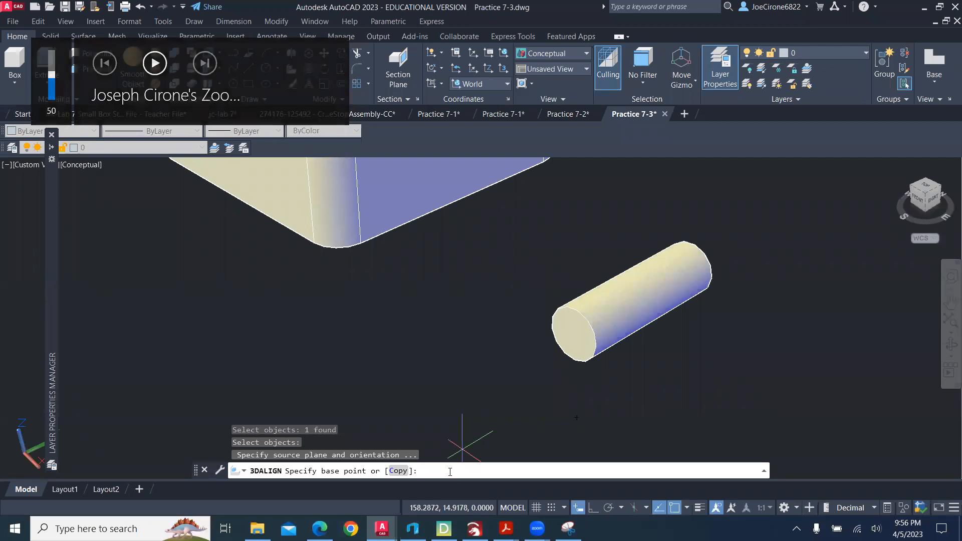
Search the AutoCAD help for "3D Align" and open the article "To Align two Objects in 3D".
key("F1")
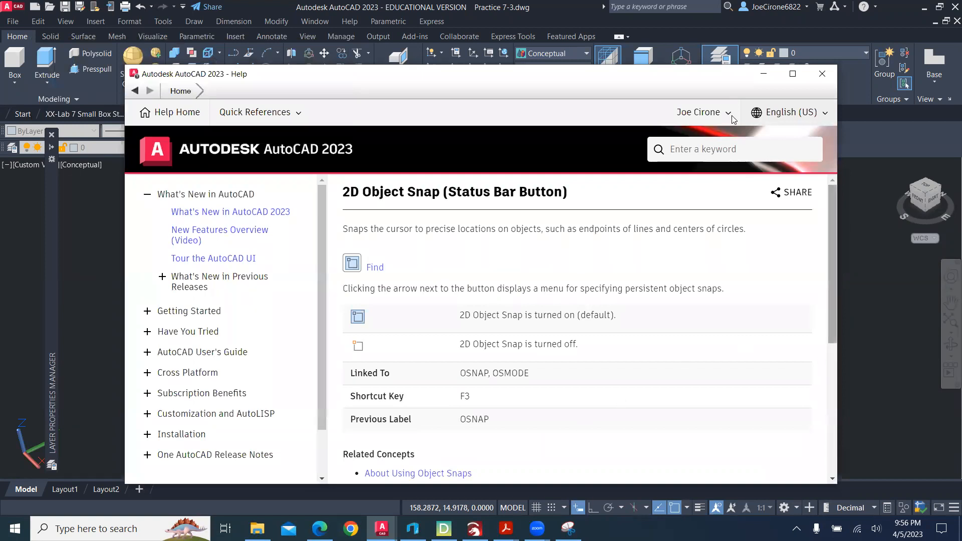
left_click(757, 151)
type("3d align")
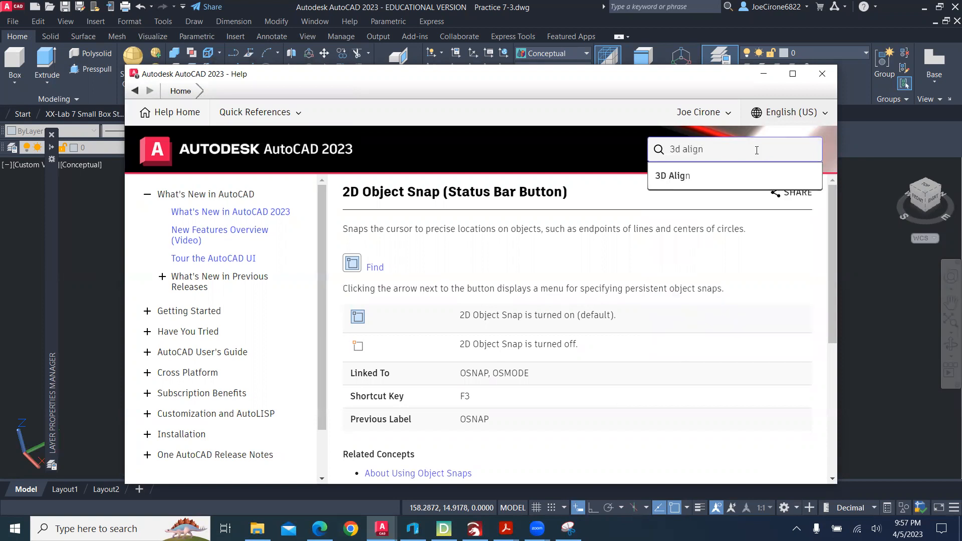
left_click(704, 180)
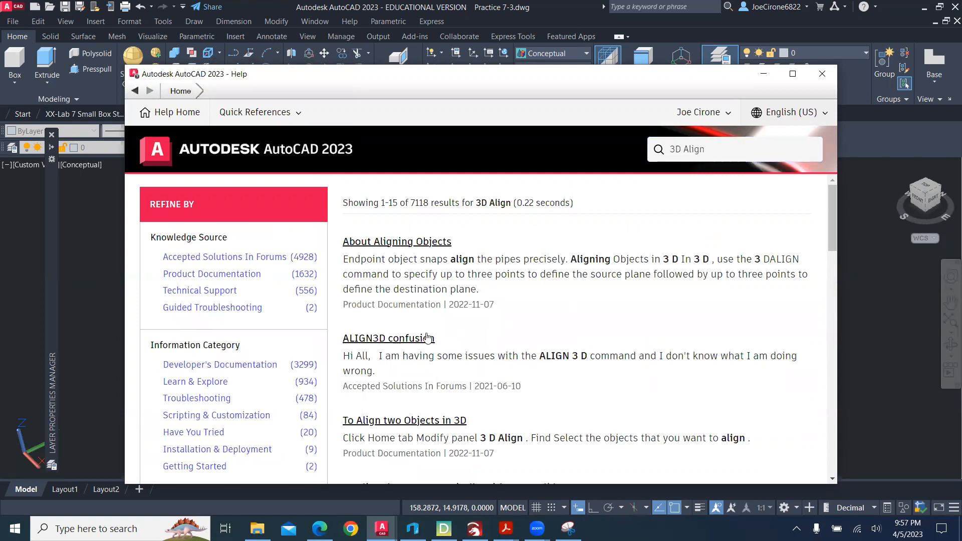
scroll(453, 334, "down", 3)
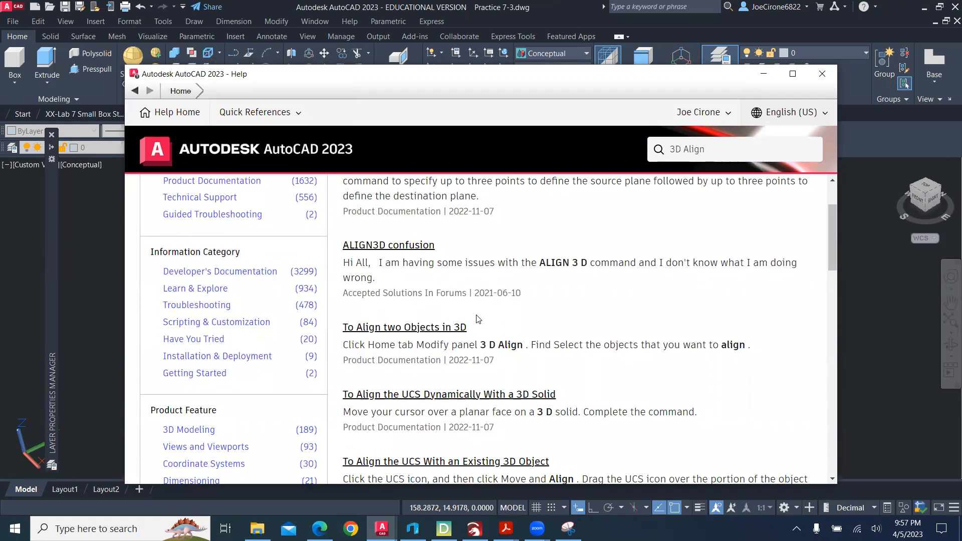
scroll(453, 301, "down", 3)
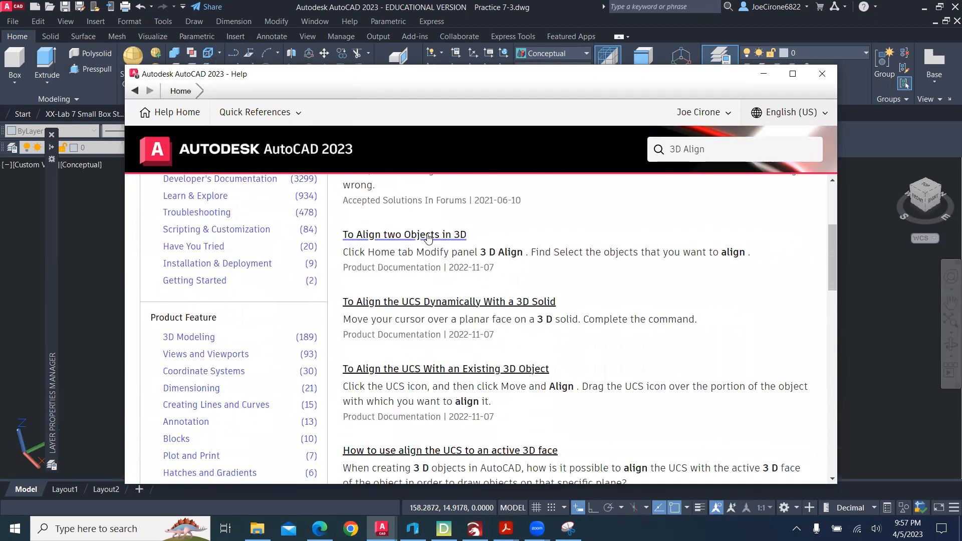
left_click(428, 238)
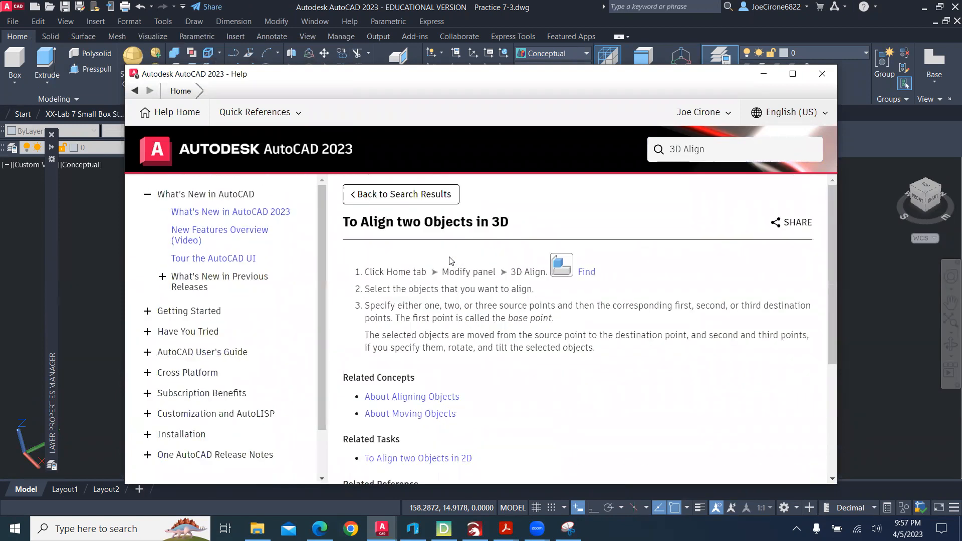
Read the instructions for aligning two objects in 3D, then return to the search results and open the "ALIGN3D confusion" forum thread.
scroll(566, 301, "down", 4)
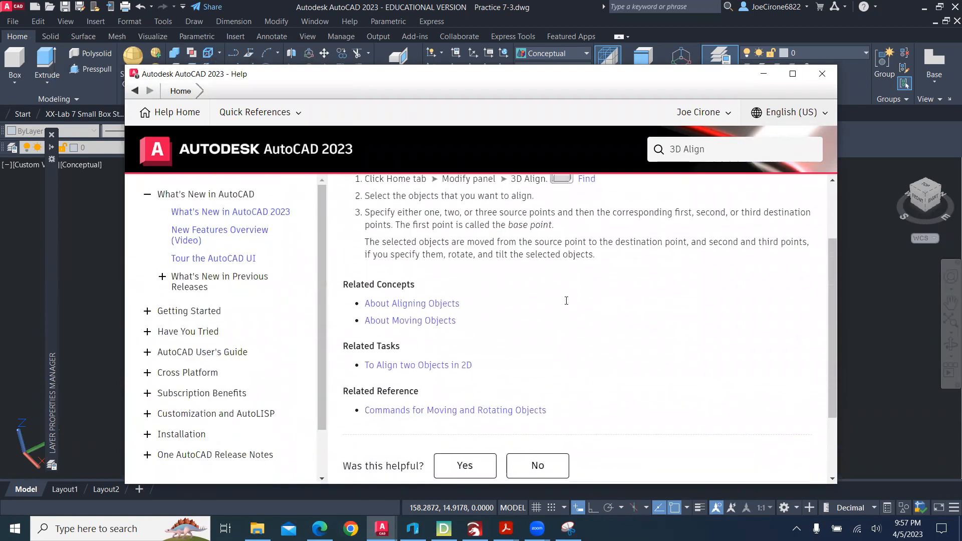
scroll(567, 305, "up", 3)
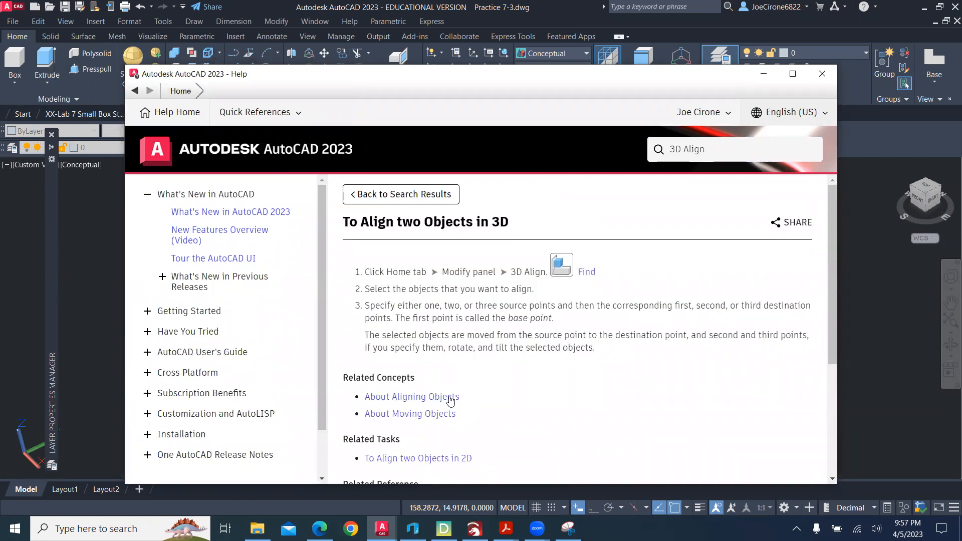
scroll(501, 404, "down", 3)
scroll(479, 371, "up", 3)
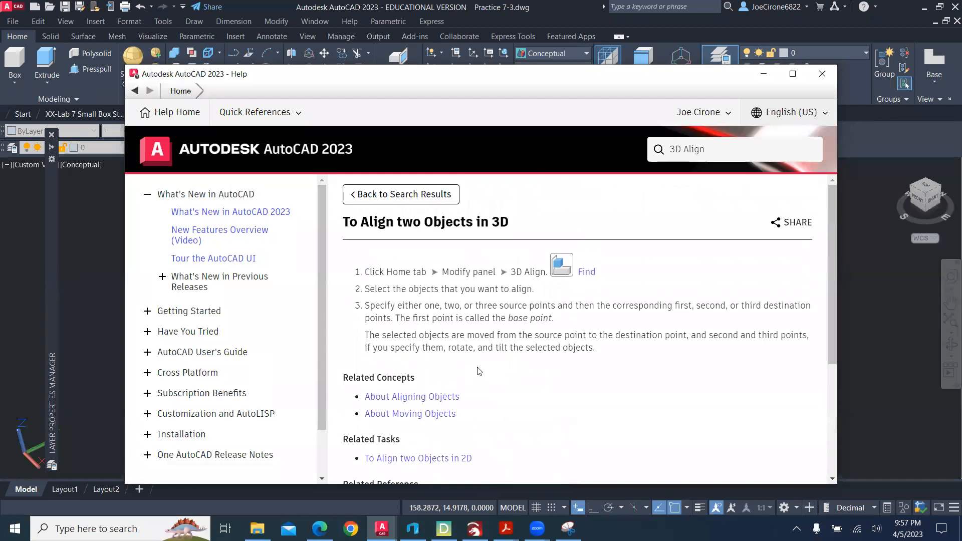
left_click(414, 195)
scroll(482, 272, "down", 1)
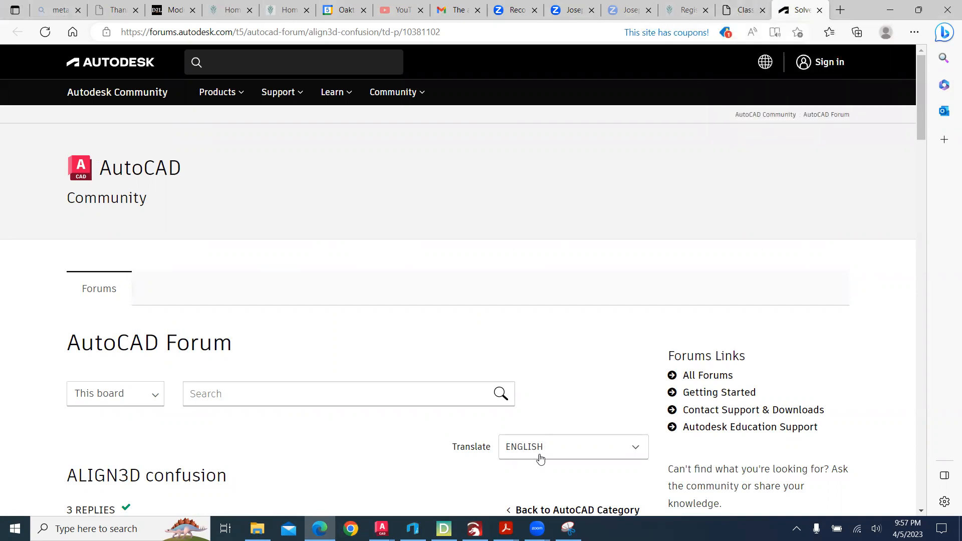
Switch back to the Practice 7-3 drawing in AutoCAD, minimize the help window and cancel the pending 3D Align.
left_click(382, 529)
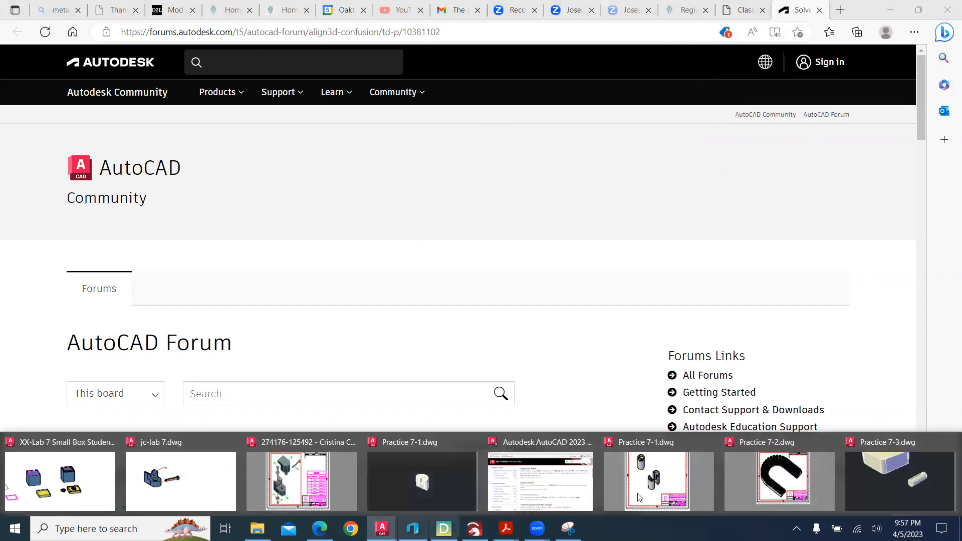
left_click(892, 480)
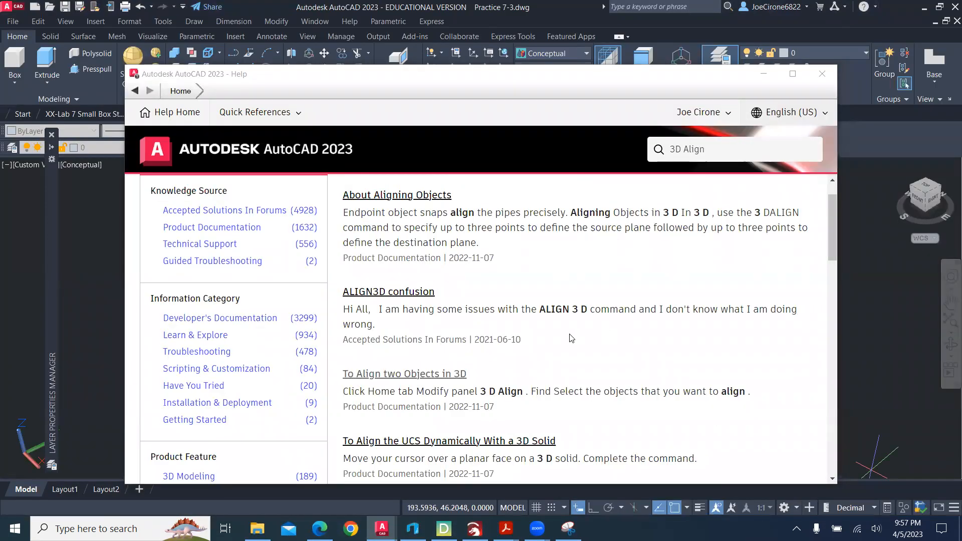
scroll(567, 337, "down", 3)
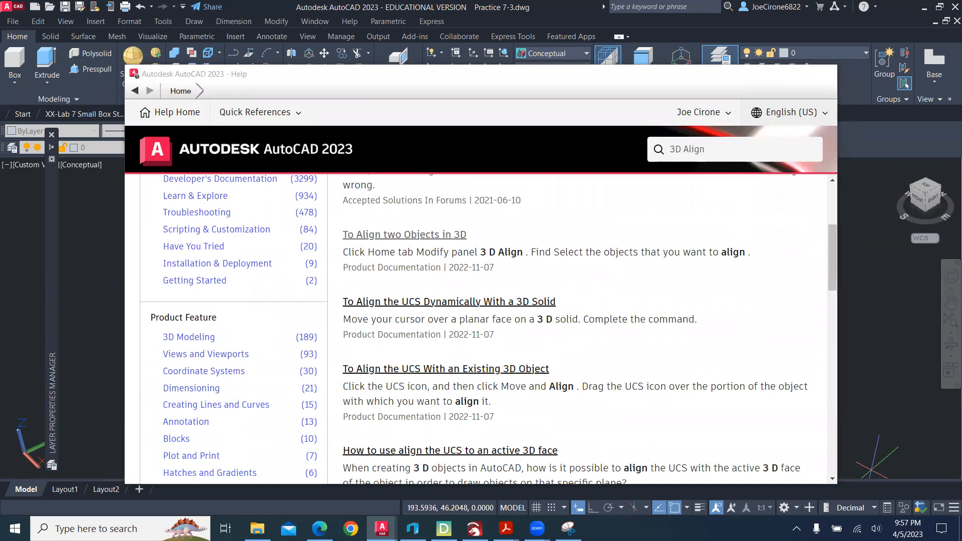
left_click(763, 73)
key("Escape")
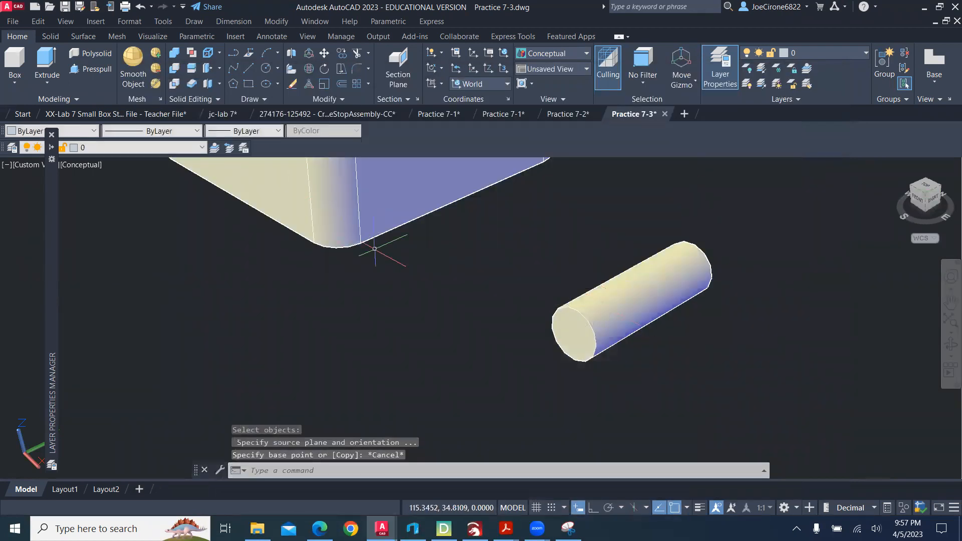
Start a 3D Align of only the cylinder, using the centre of its near end as the base point.
type("3Da")
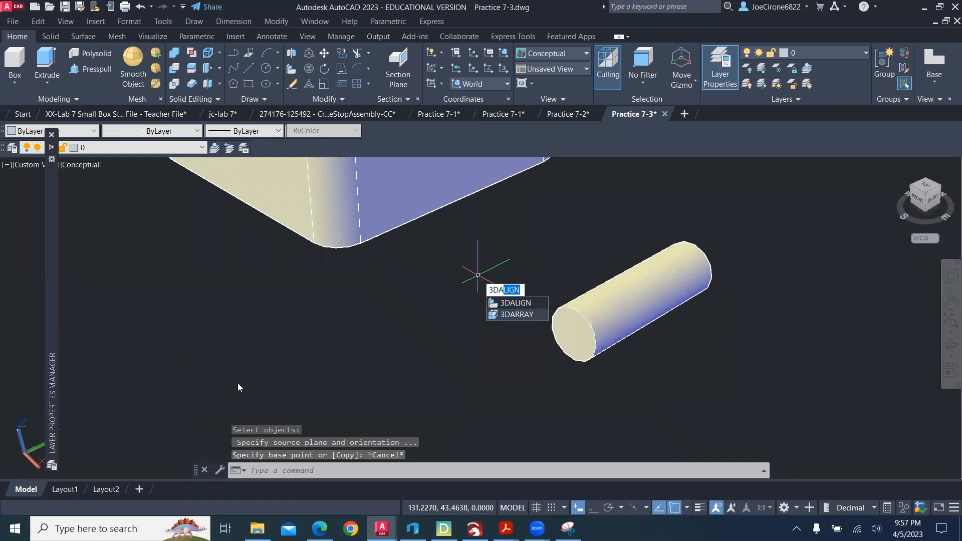
key("Return")
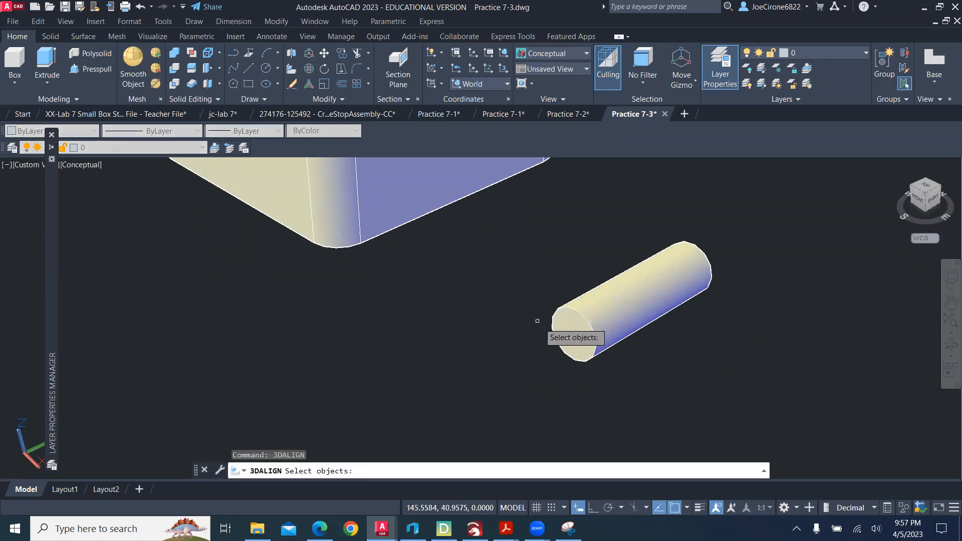
left_click(571, 321)
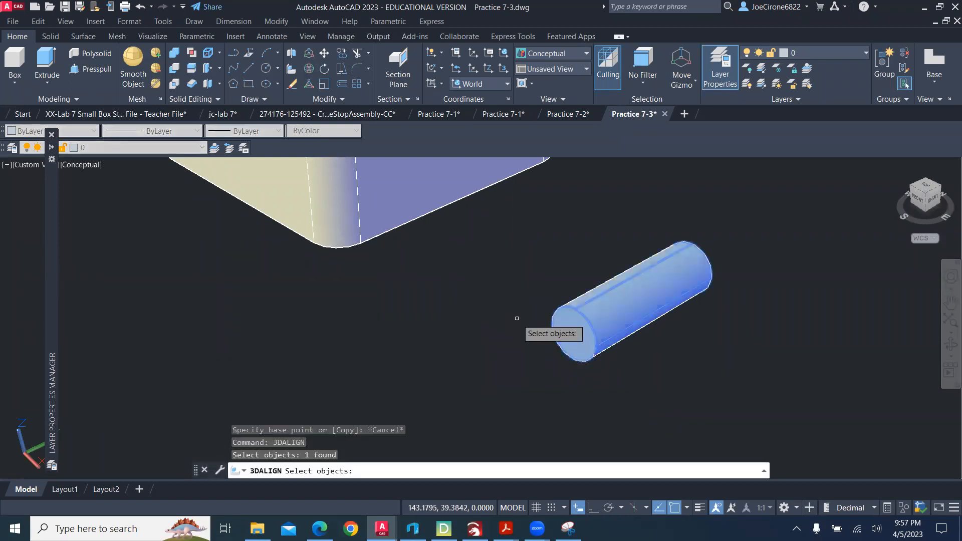
key("Return")
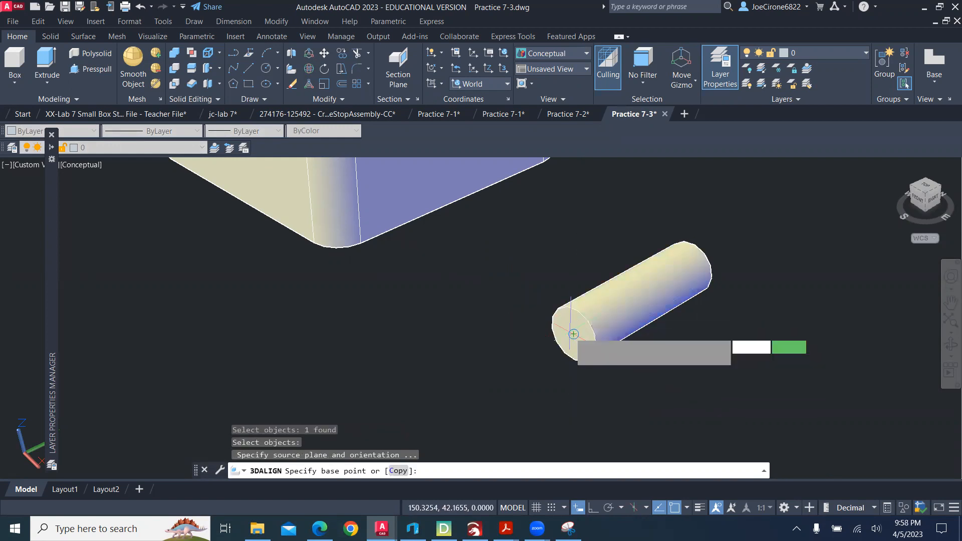
left_click(574, 334)
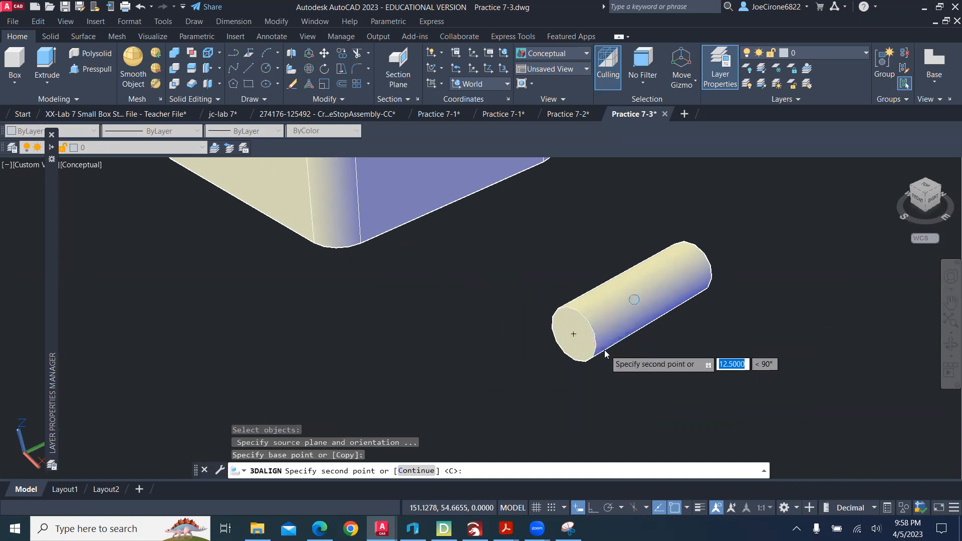
Define the second and third source points at two quadrants on the rim of the cylinder's near end.
right_click(606, 353, "shift")
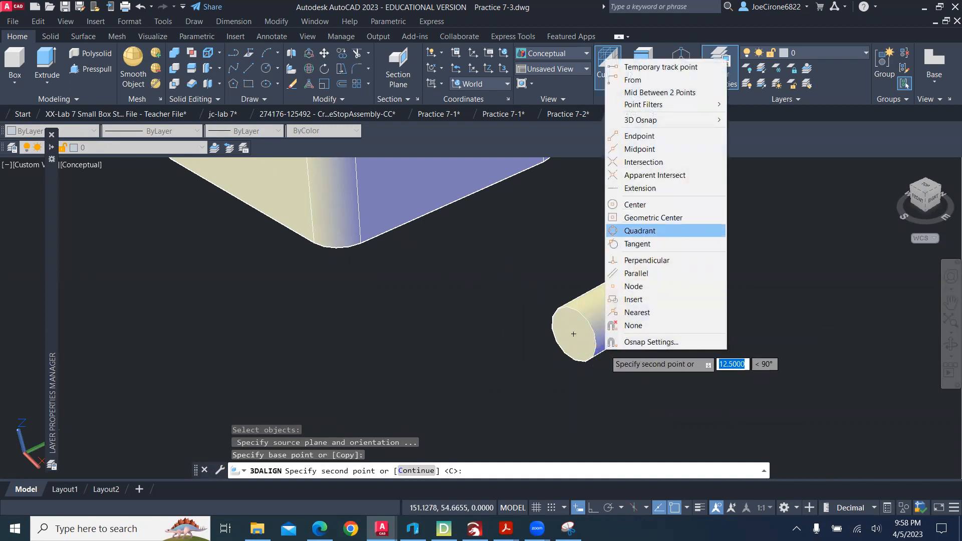
left_click(640, 230)
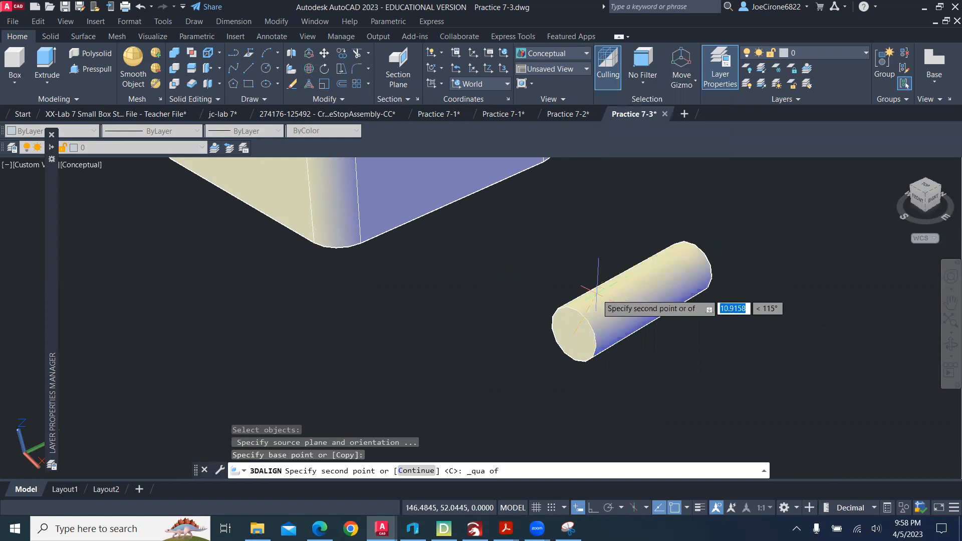
left_click(596, 348)
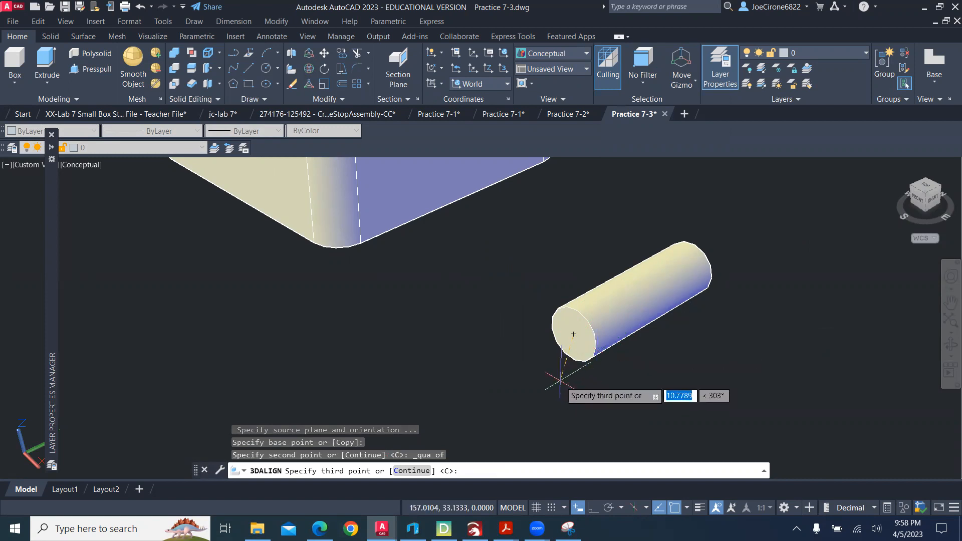
right_click(566, 381, "shift")
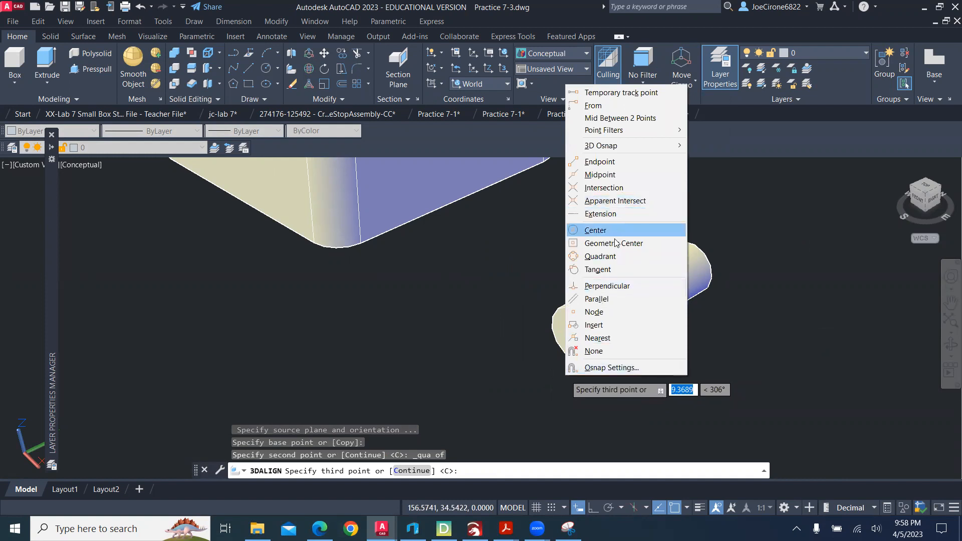
left_click(612, 257)
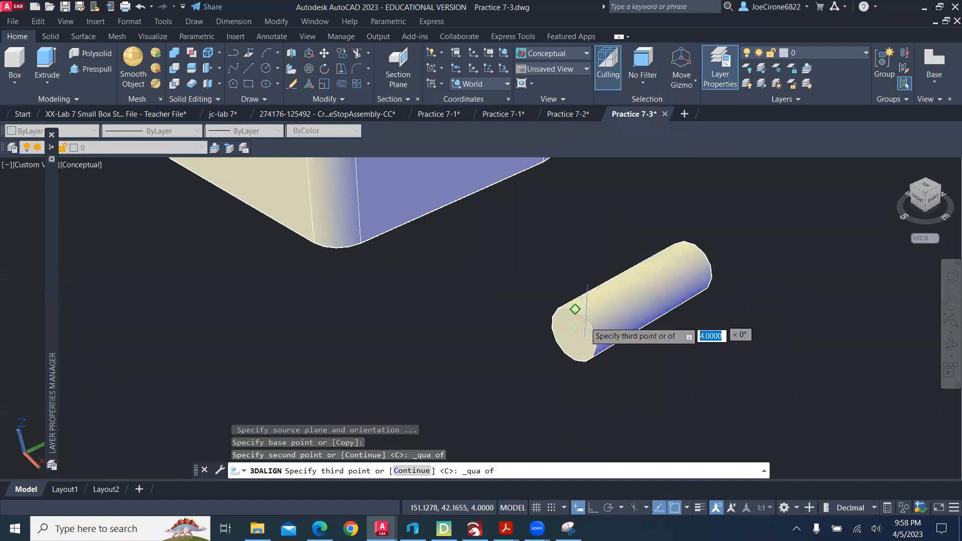
left_click(572, 356)
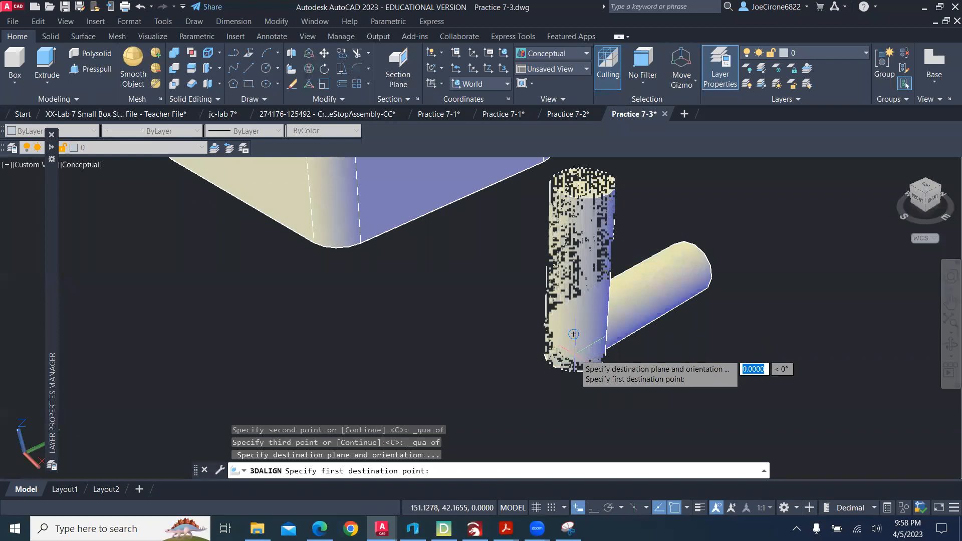
Place the cylinder's base point at the centre of the box's top face and finish the 3D Align without further destination points.
middle_click_drag(529, 246, 572, 266)
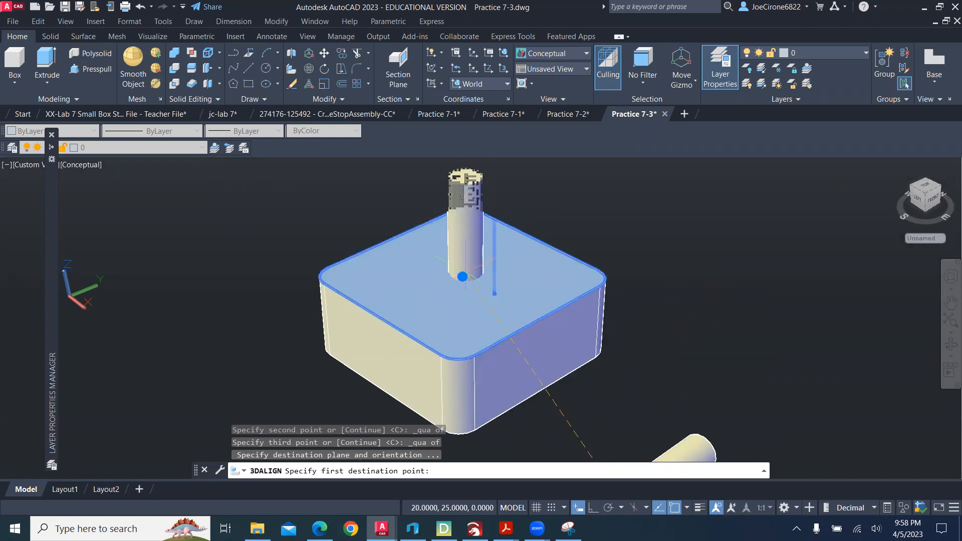
left_click(462, 276)
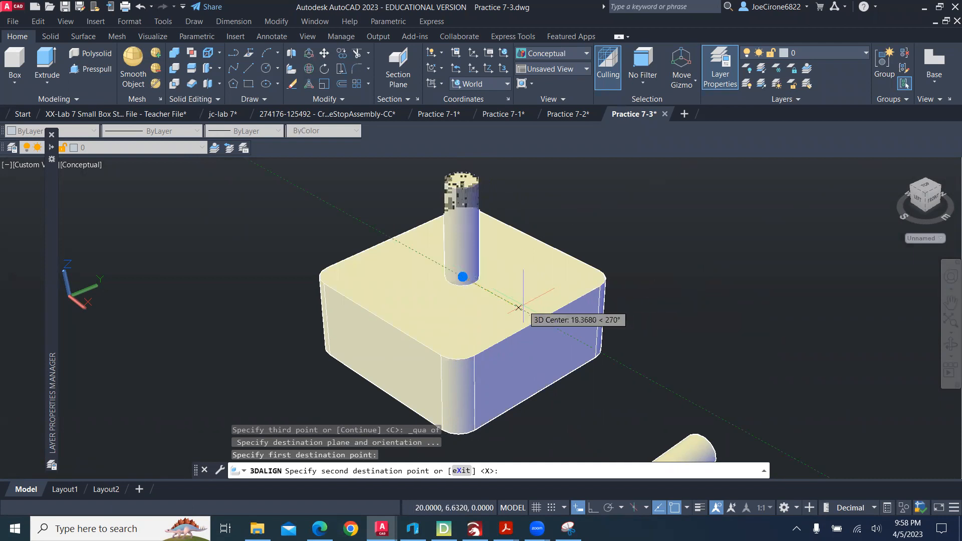
key("Return")
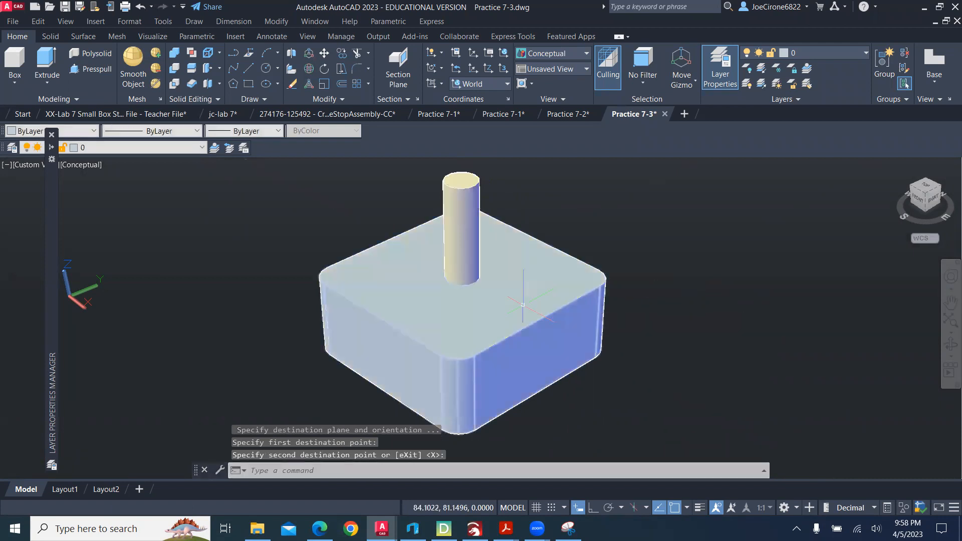
scroll(314, 295, "down", 2)
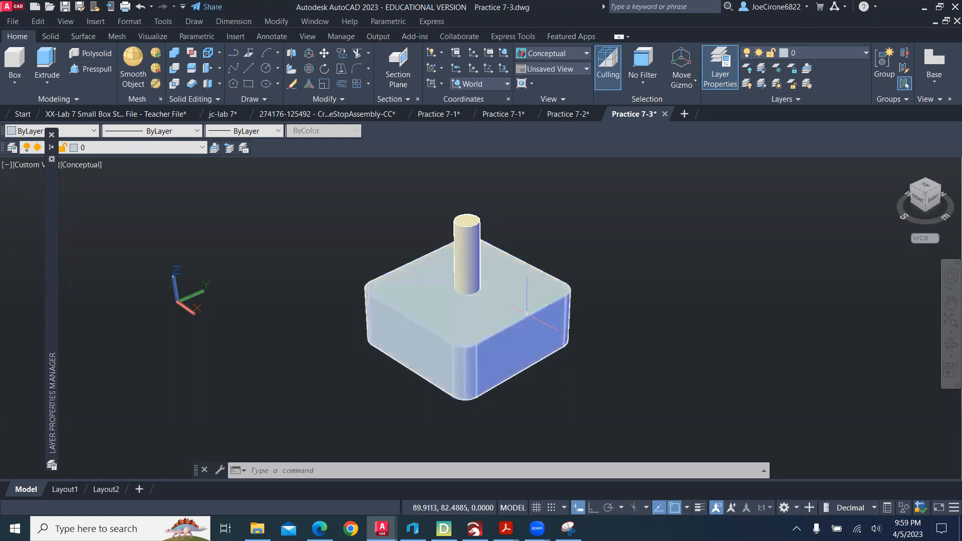
scroll(479, 330, "up", 3)
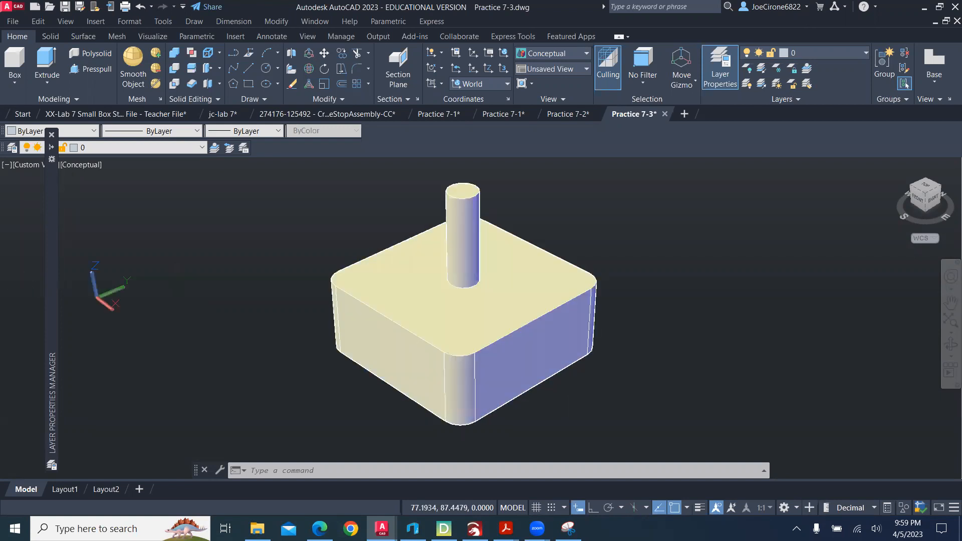
Move the cylinder 16 units in the negative X direction with 3D Move, constrained to the gizmo's X axis.
scroll(479, 333, "down", 2)
left_click(324, 52)
left_click(309, 54)
left_click(473, 214)
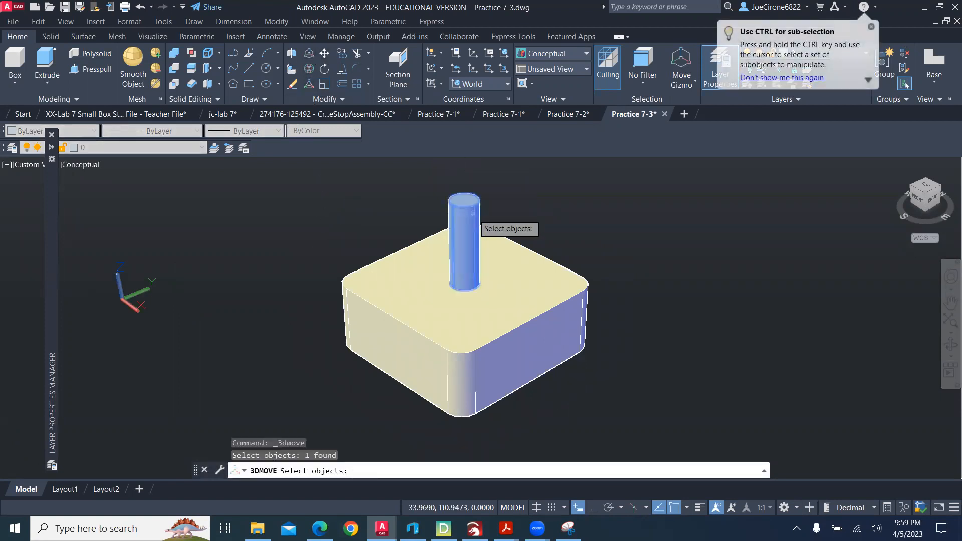
key("Return")
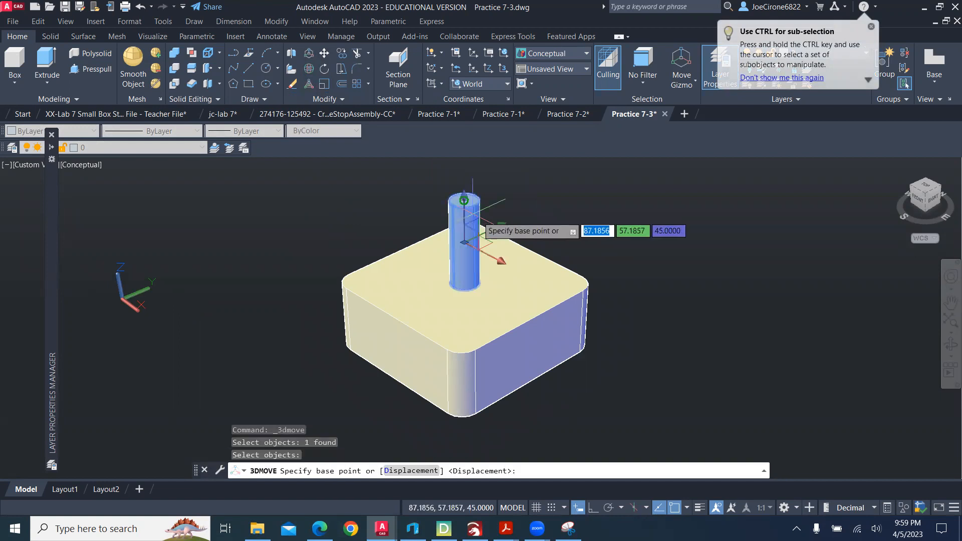
left_click(502, 262)
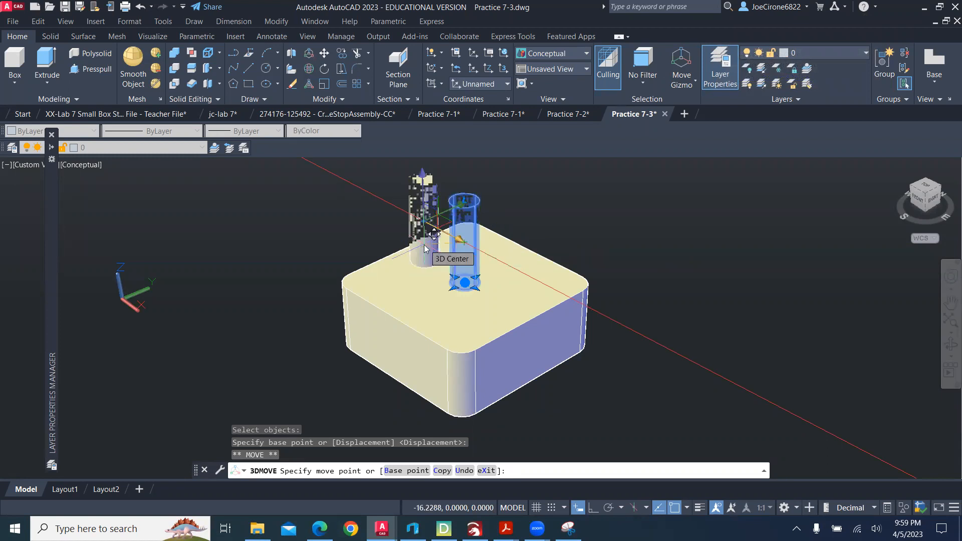
type("16")
key("Return")
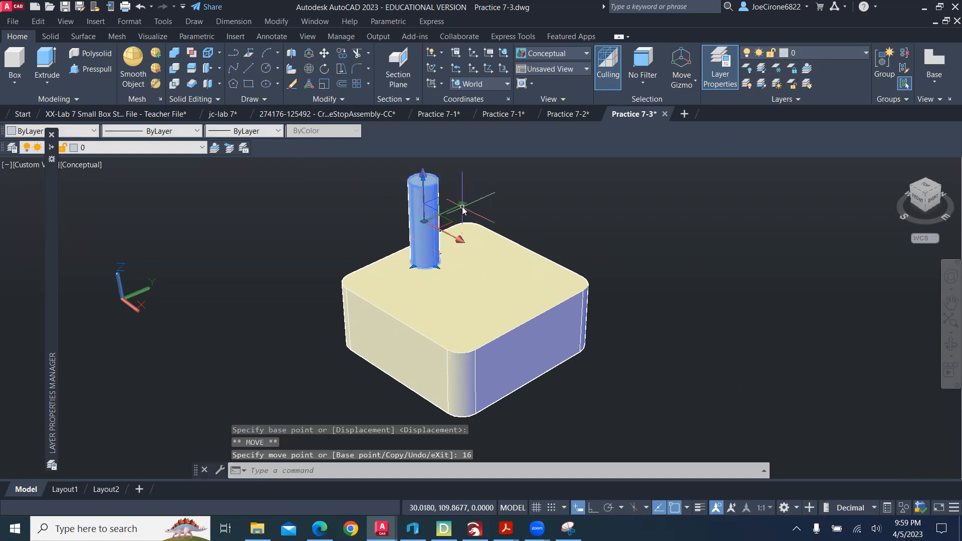
Move the cylinder 16 units in the positive Y direction, constrained to the gizmo's Y axis.
left_click(461, 205)
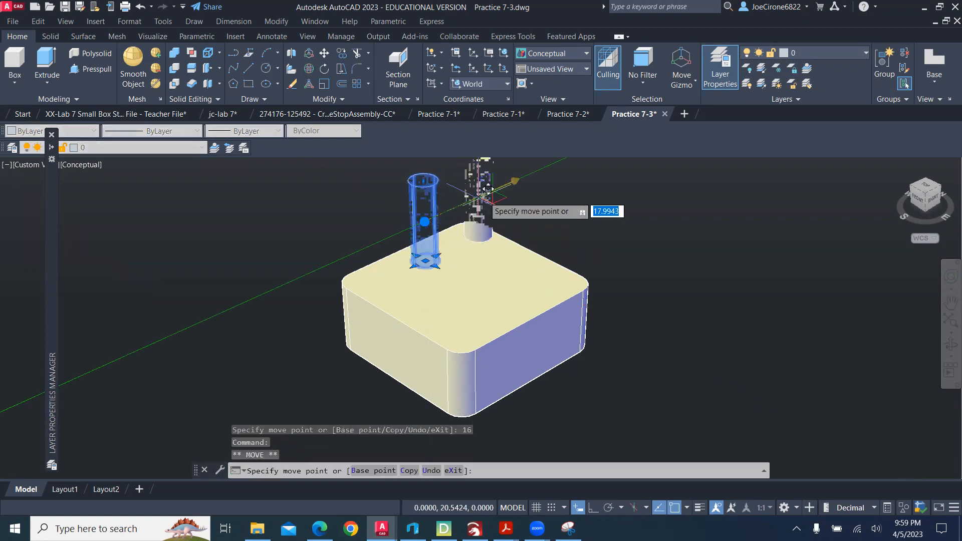
type("1")
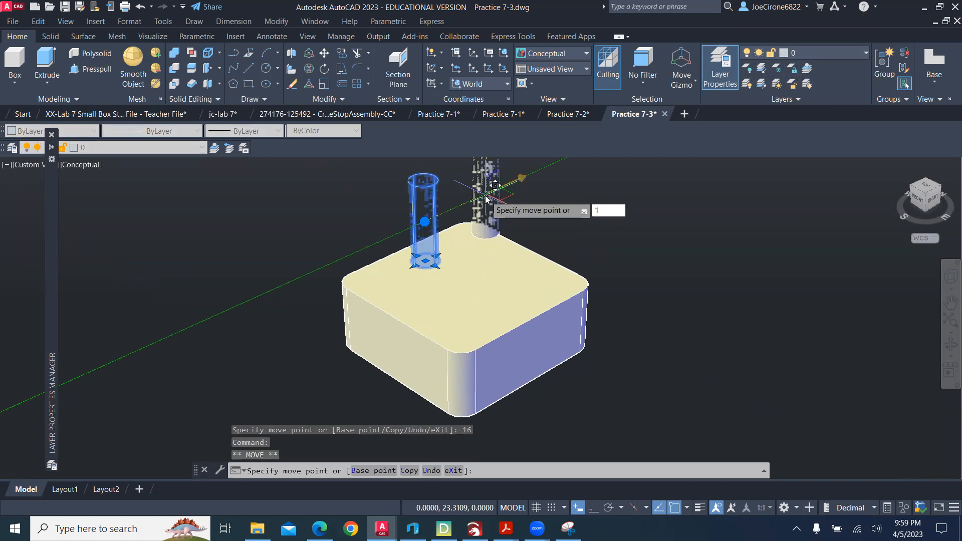
type("6")
key("Return")
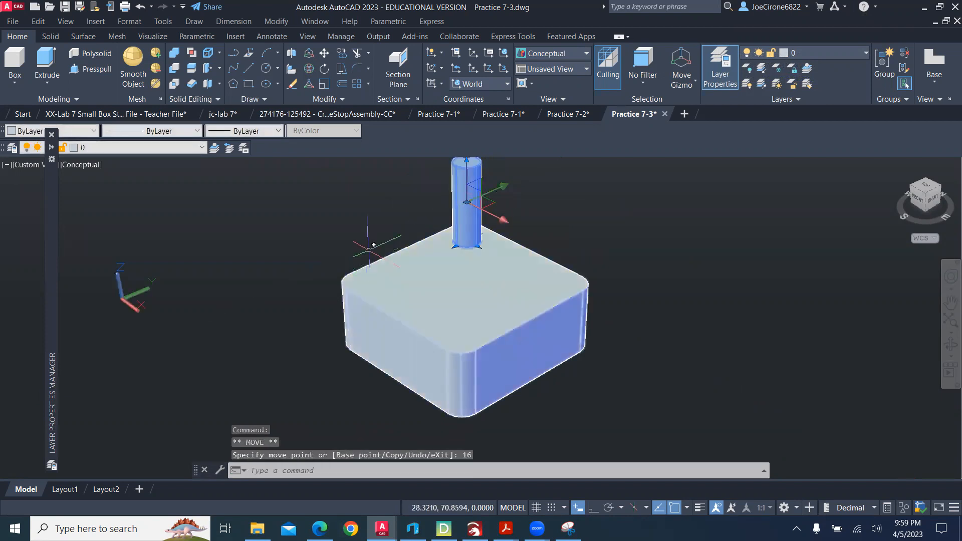
Lower the cylinder 16 units into the box, constrained to the gizmo's Z axis.
scroll(376, 245, "down", 1)
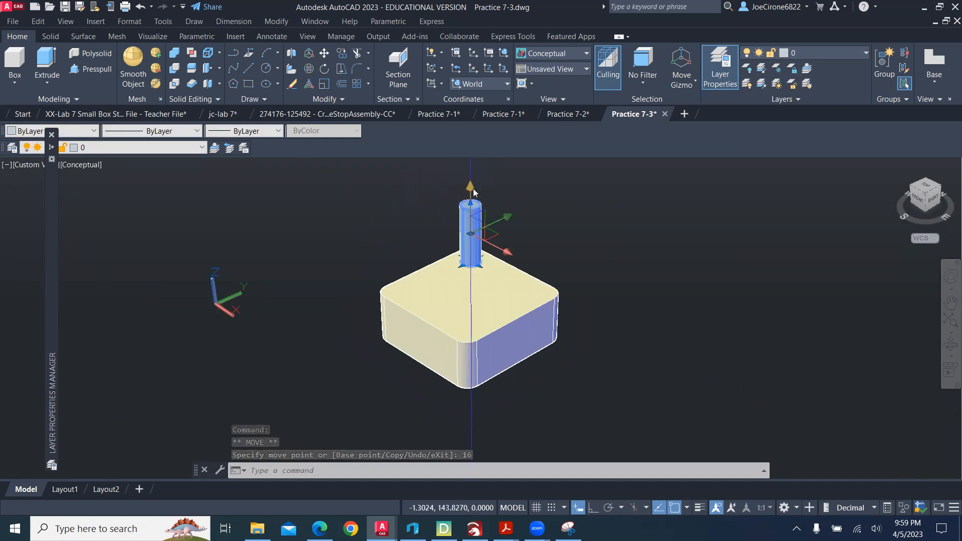
left_click(470, 234)
type("16")
key("Return")
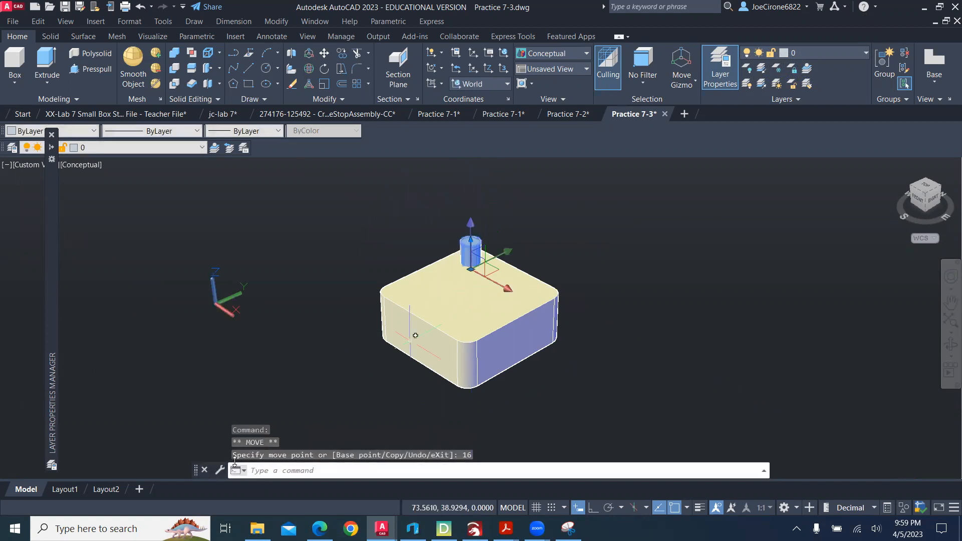
Examine the cylinder's position from below and from the side, and set the visual style to 2D Wireframe to check its depth in the box.
middle_click_drag(332, 418, 377, 245, "shift")
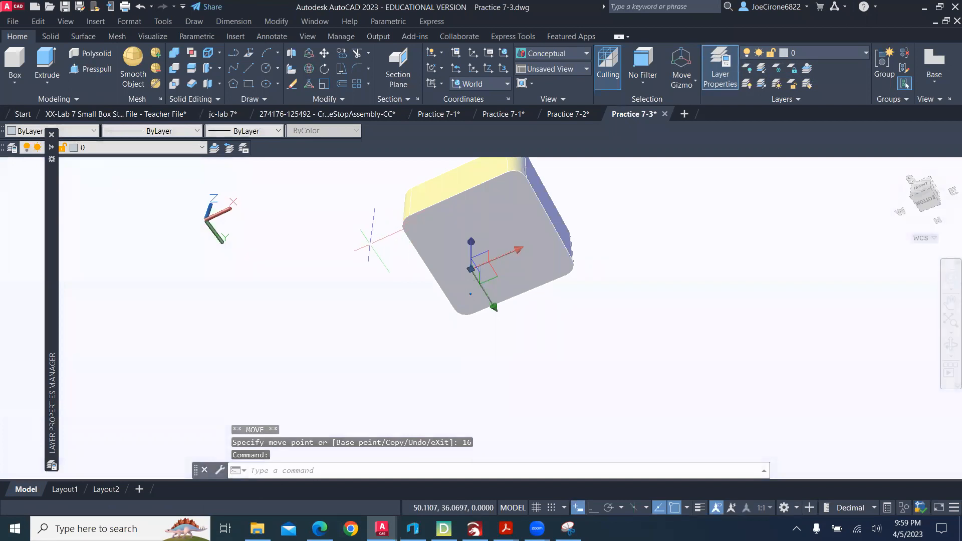
middle_click_drag(376, 321, 371, 351, "shift")
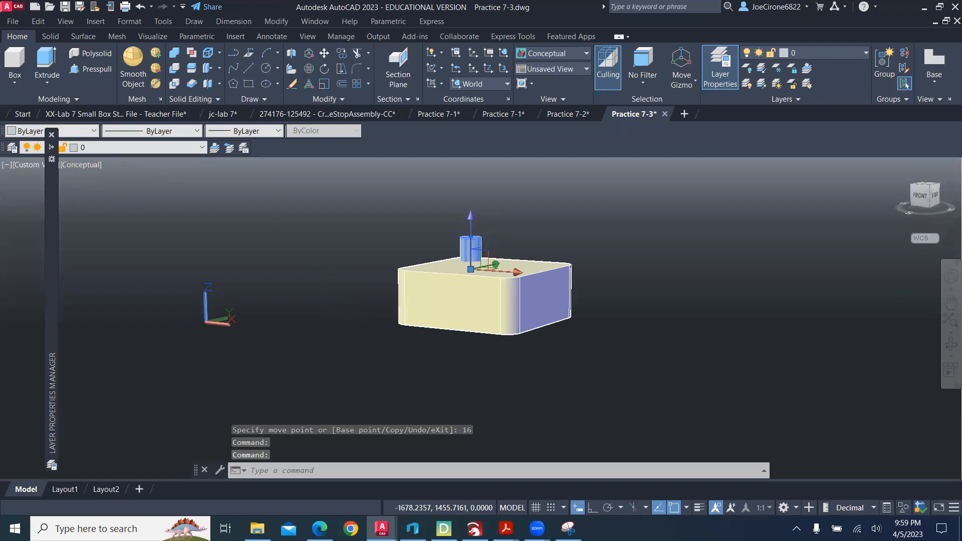
left_click(96, 172)
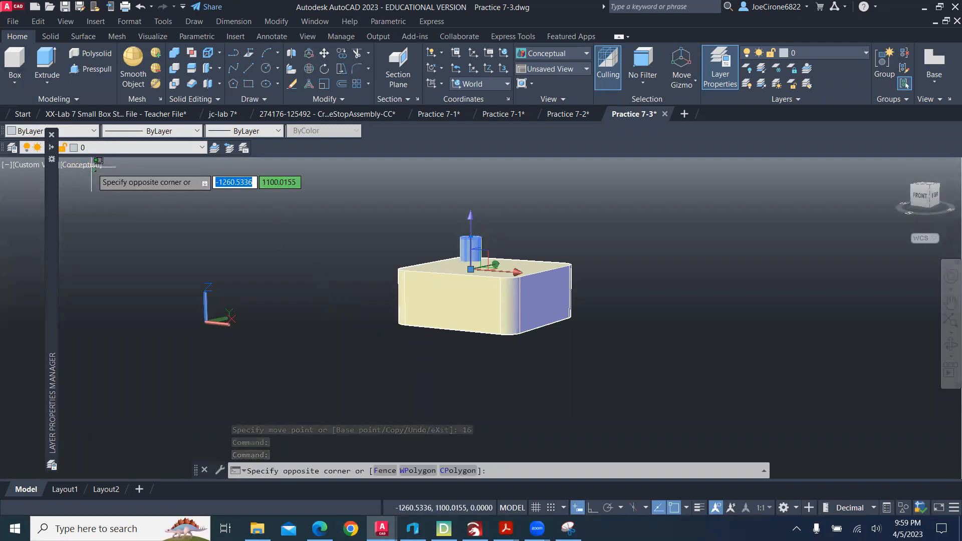
key("Escape")
left_click(91, 168)
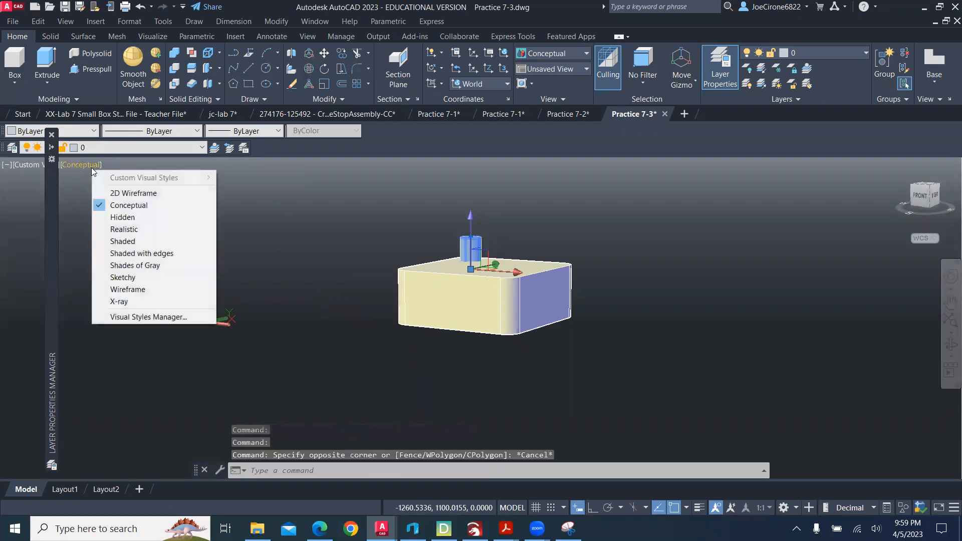
left_click(128, 194)
scroll(452, 325, "up", 4)
middle_click_drag(467, 264, 477, 326)
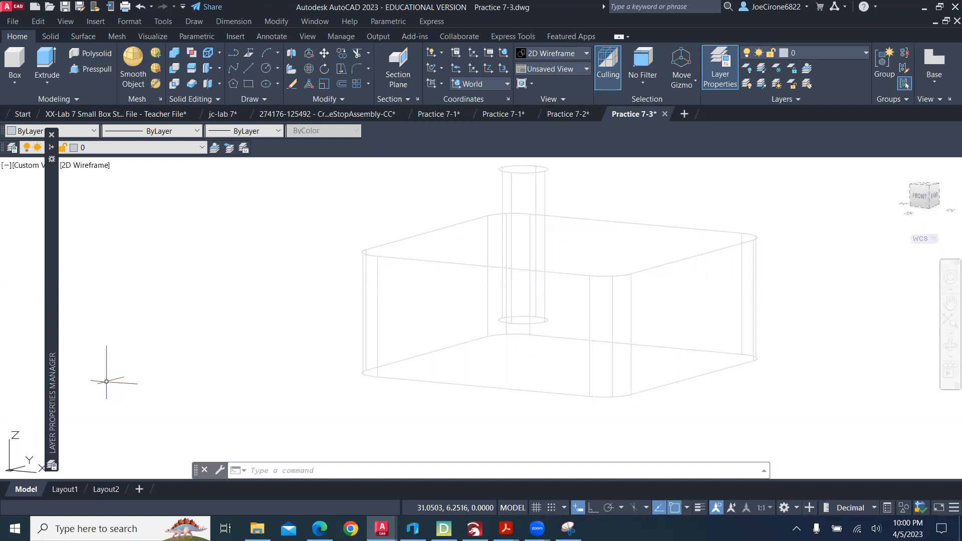
Switch to the exercise PDF in Acrobat Reader, read the instructions for moving, copying and subtracting the cylinders, and return to AutoCAD.
key("alt+Tab")
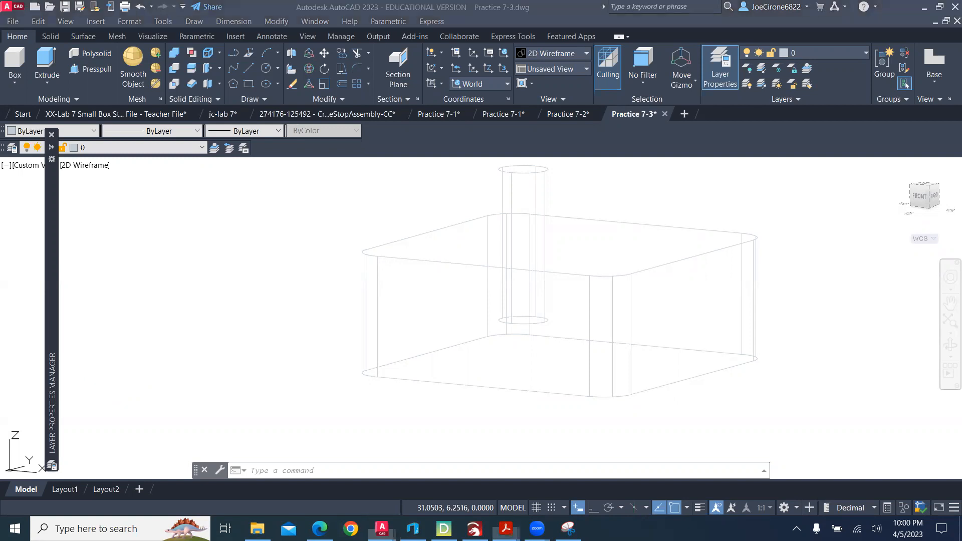
left_click(506, 528)
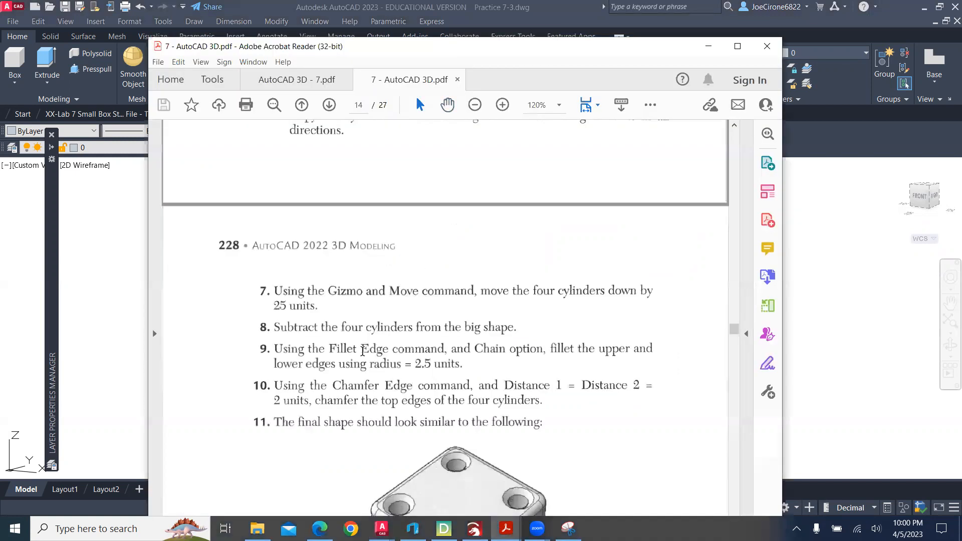
scroll(386, 312, "up", 6)
scroll(386, 312, "up", 1)
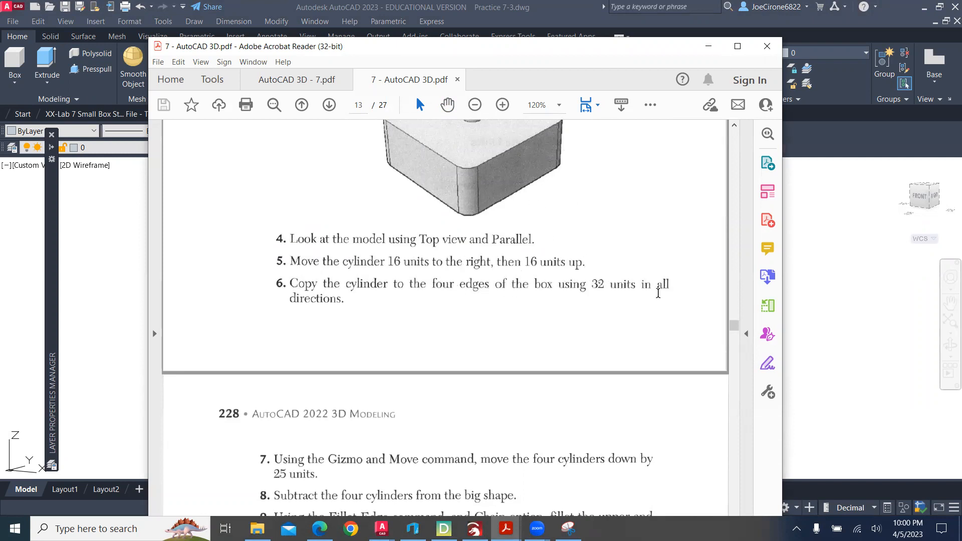
scroll(515, 349, "down", 4)
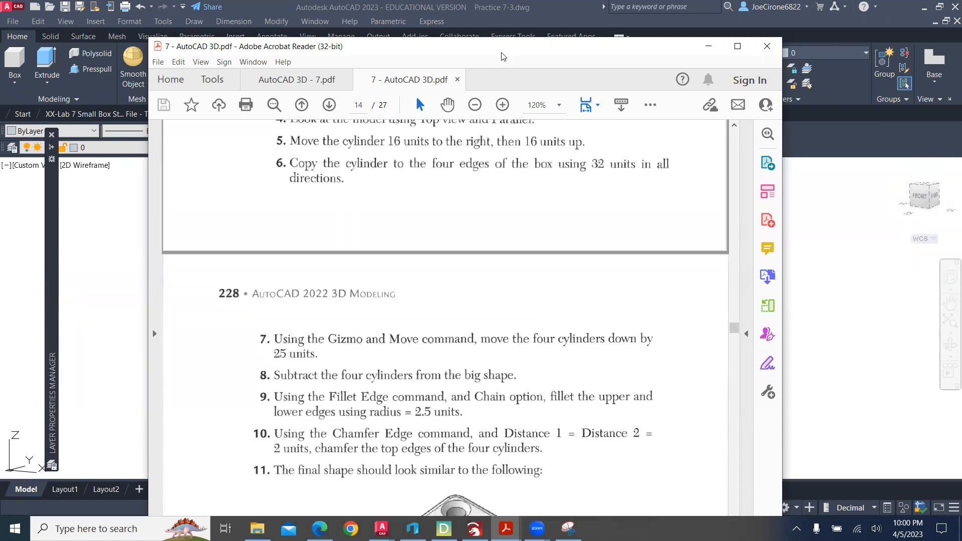
left_click(506, 529)
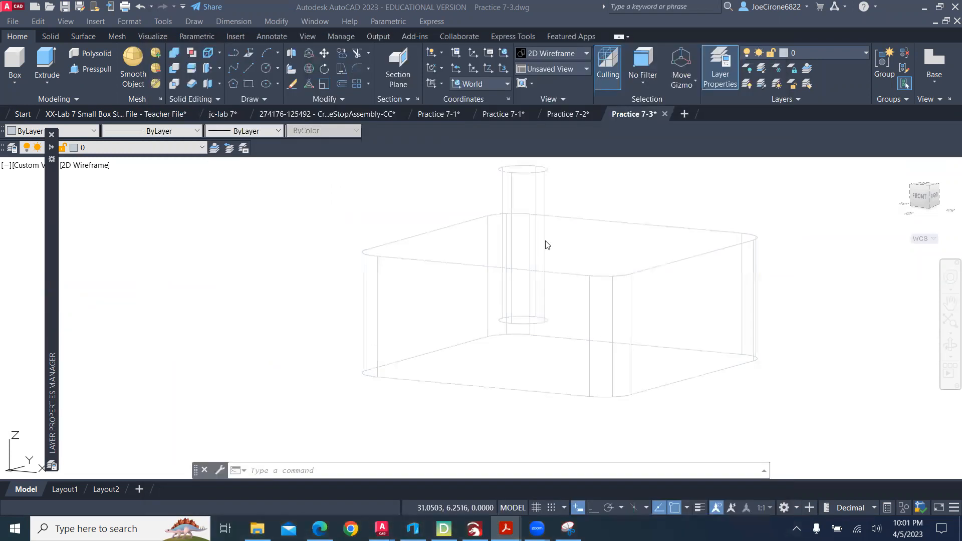
Set the visual style back to Conceptual and frame the box and cylinder in a view from above.
left_click(93, 169)
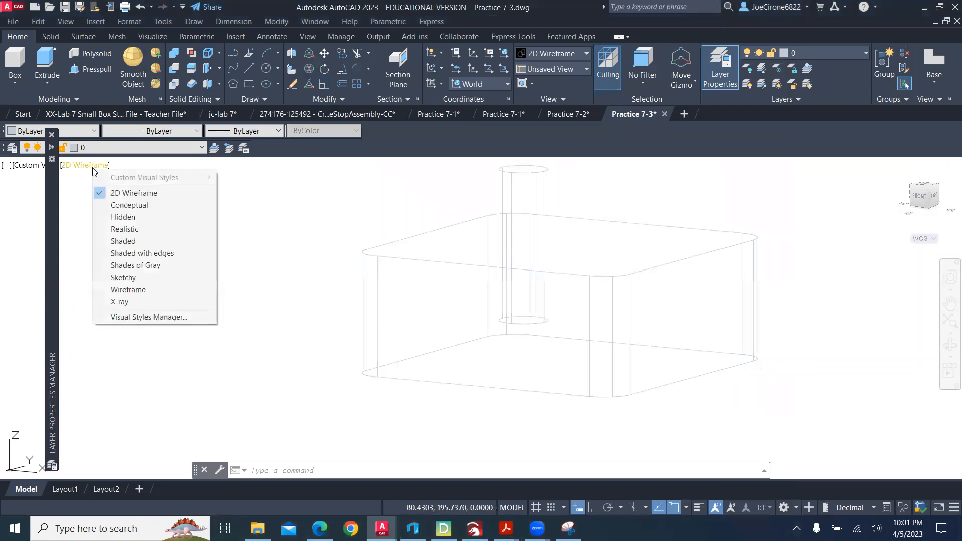
left_click(129, 205)
middle_click_drag(622, 202, 589, 282)
scroll(589, 282, "down", 5)
scroll(589, 233, "up", 3)
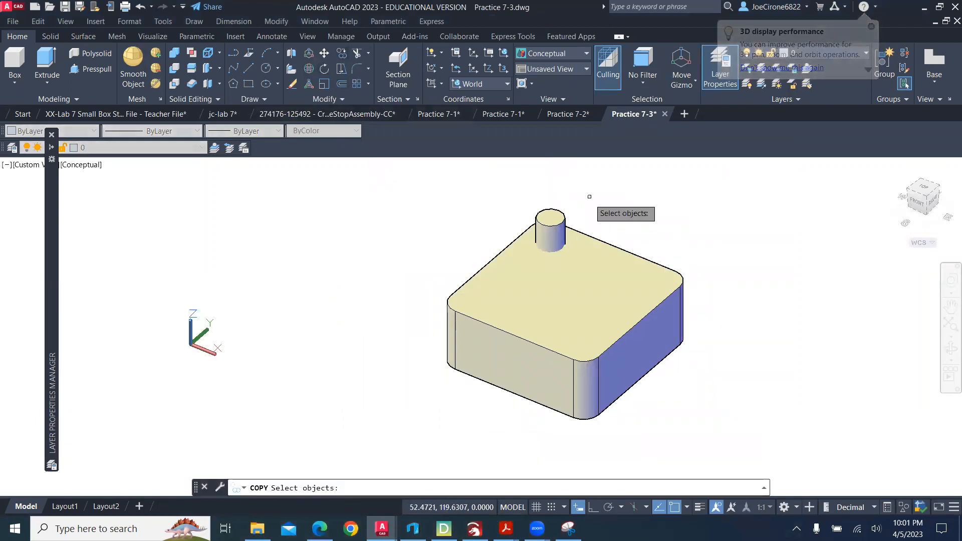
Copy the cylinder 32 units in the positive X direction from its top centre, with Ortho on.
left_click(555, 217)
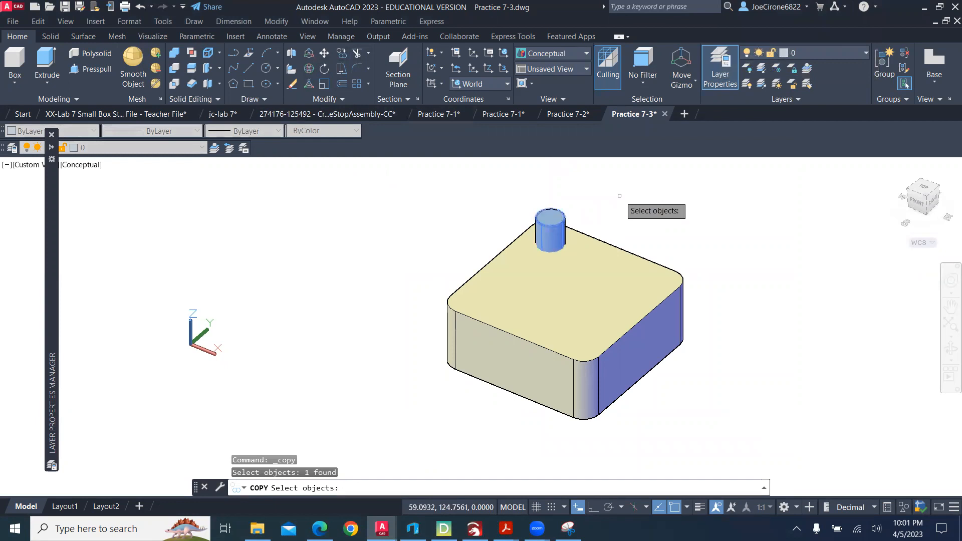
key("Return")
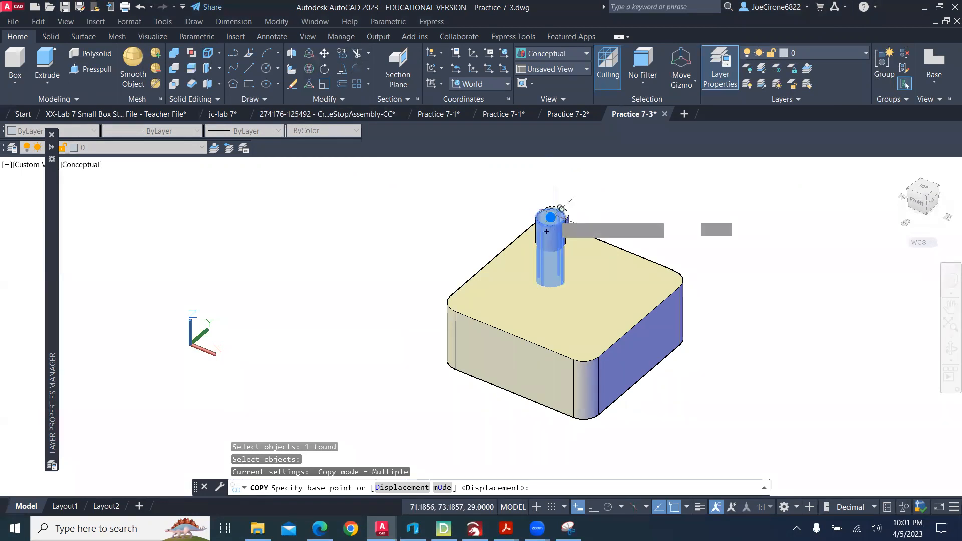
left_click(551, 217)
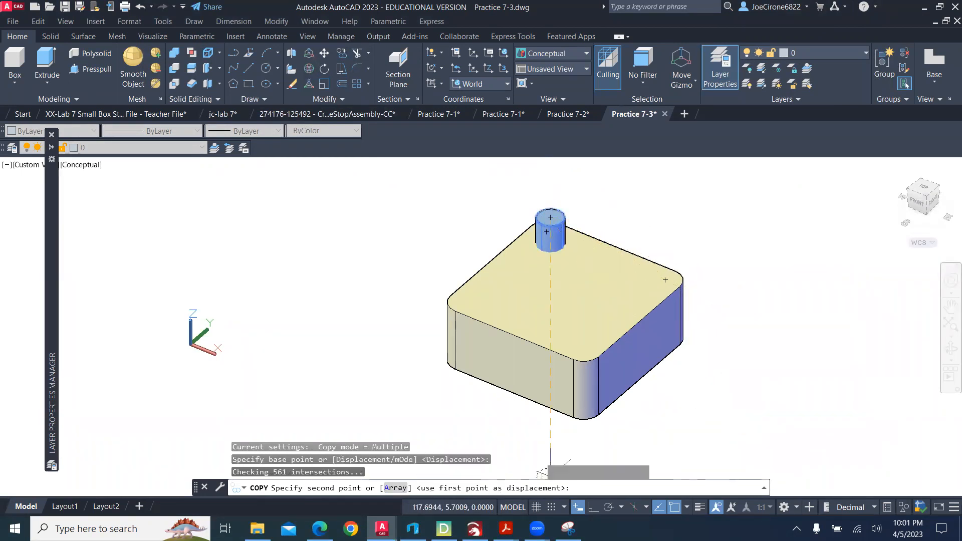
left_click(593, 507)
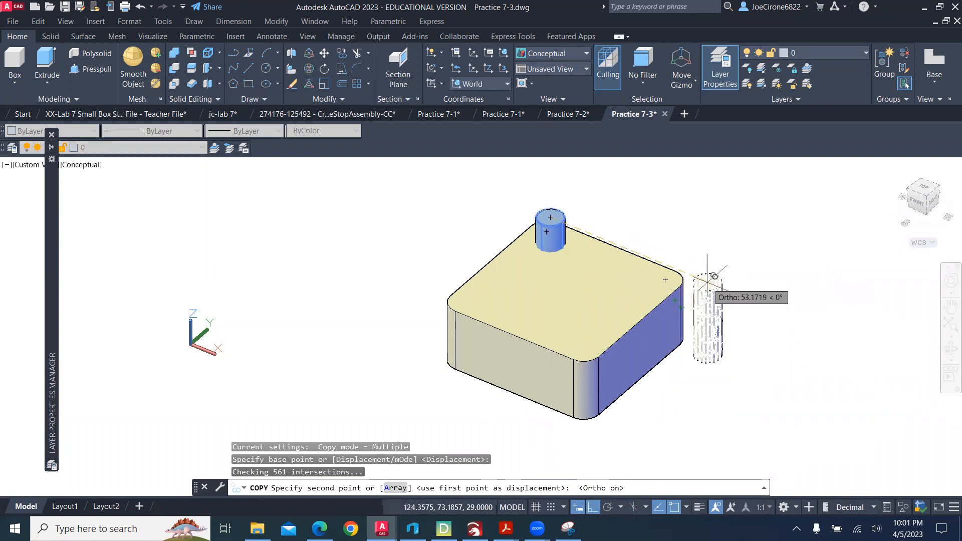
type("32")
key("Return")
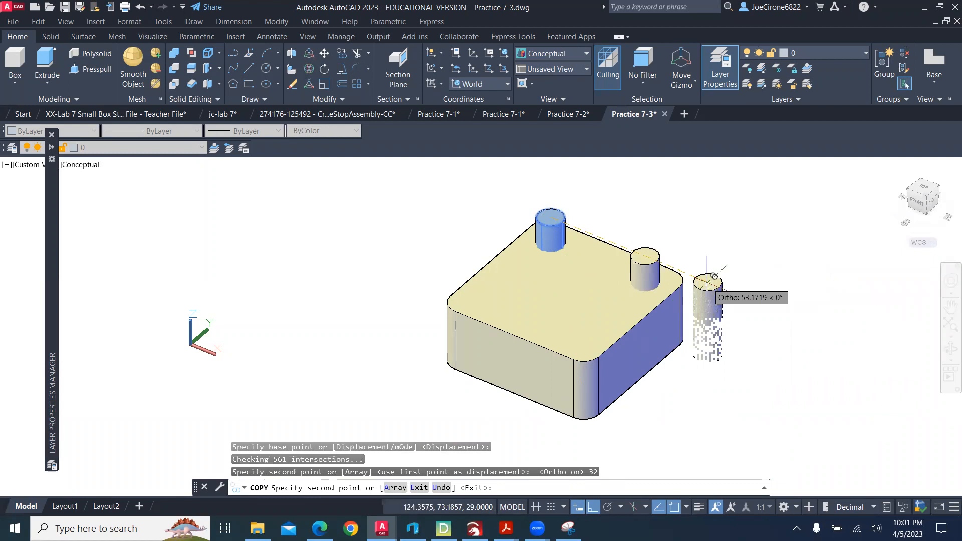
key("Escape")
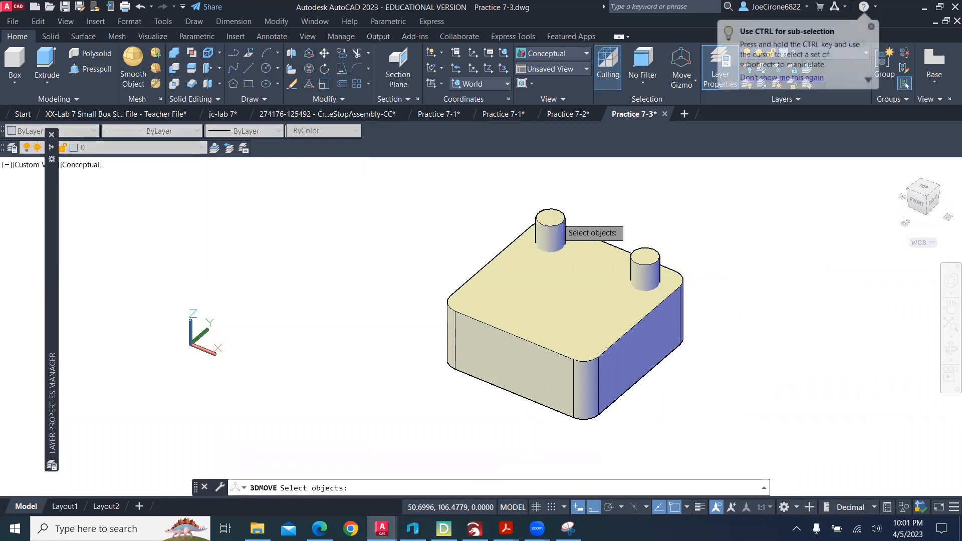
Try to 3D-move the original cylinder 32 units in the negative Y direction, and undo the move.
left_click(555, 216)
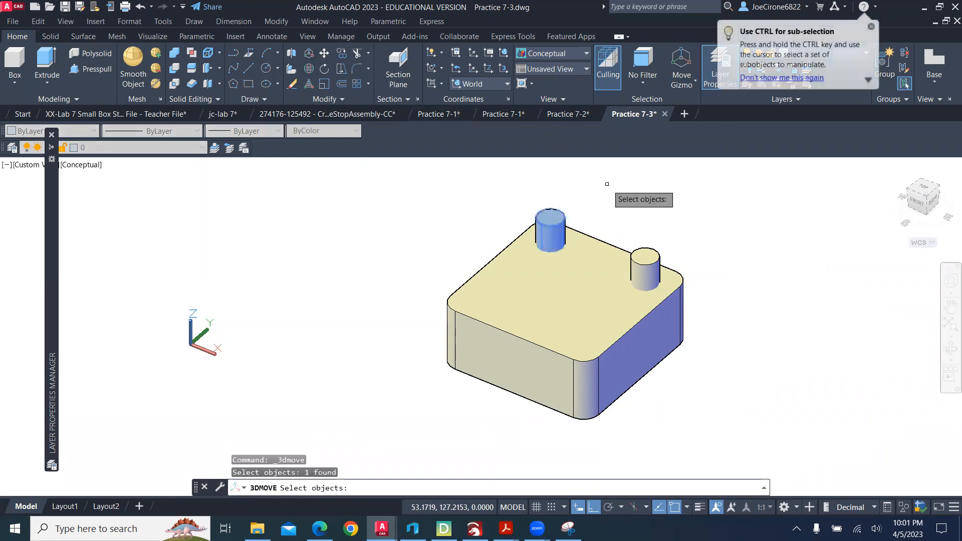
key("Return")
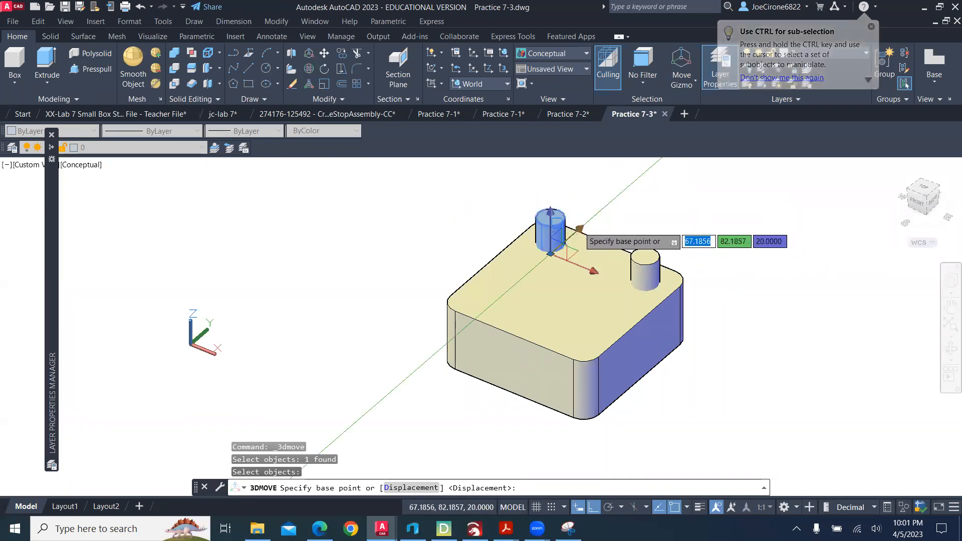
left_click(551, 254)
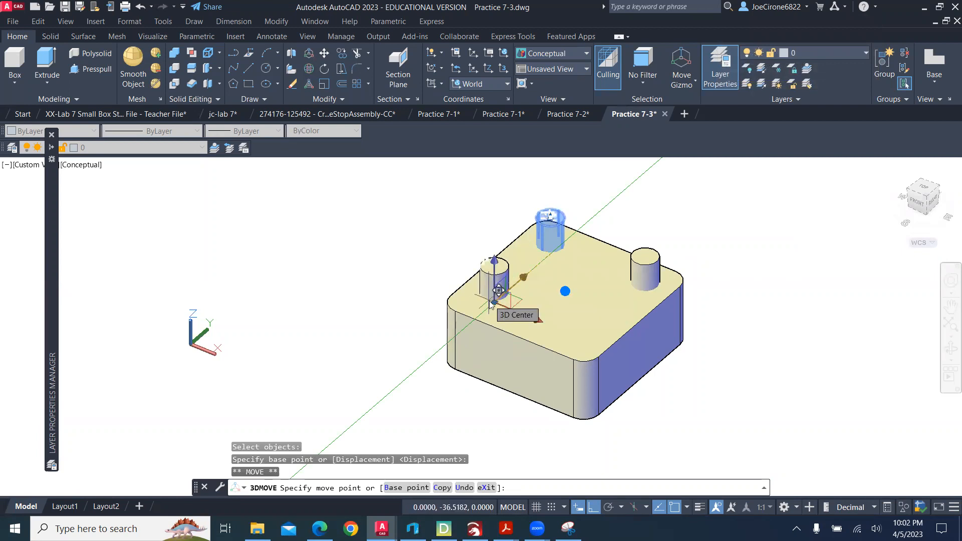
type("32")
key("Return")
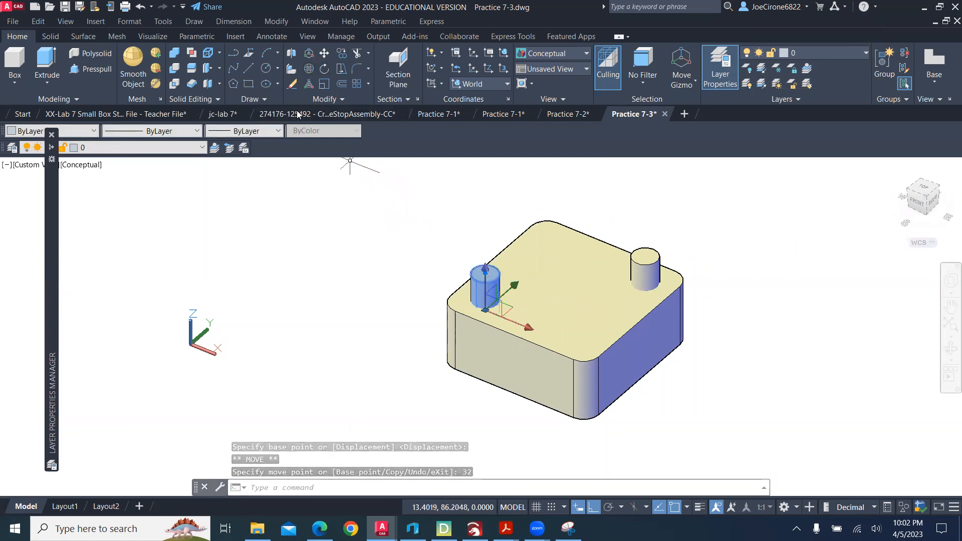
left_click(140, 6)
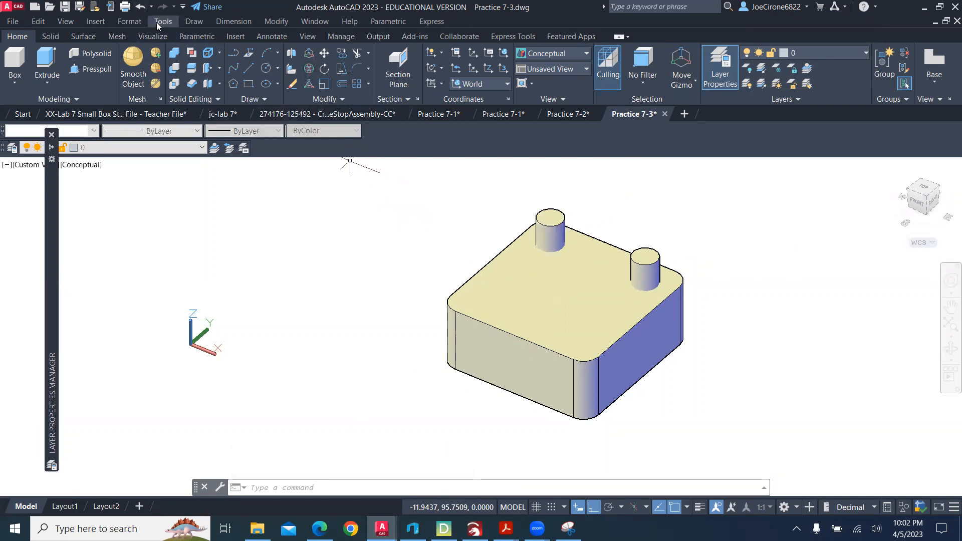
Try to copy both cylinders 32 units from the original cylinder's top centre, and undo the copy.
left_click(341, 53)
left_click(551, 224)
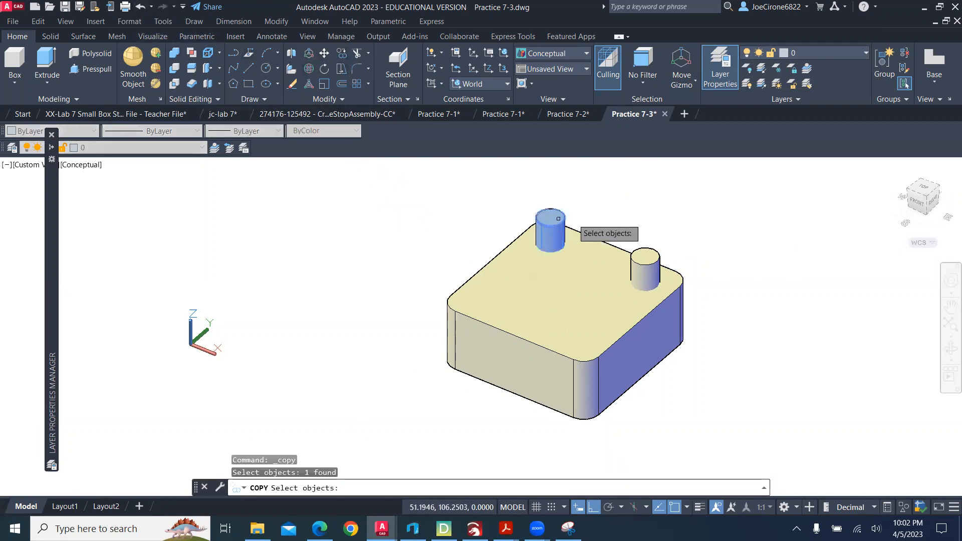
left_click(657, 259)
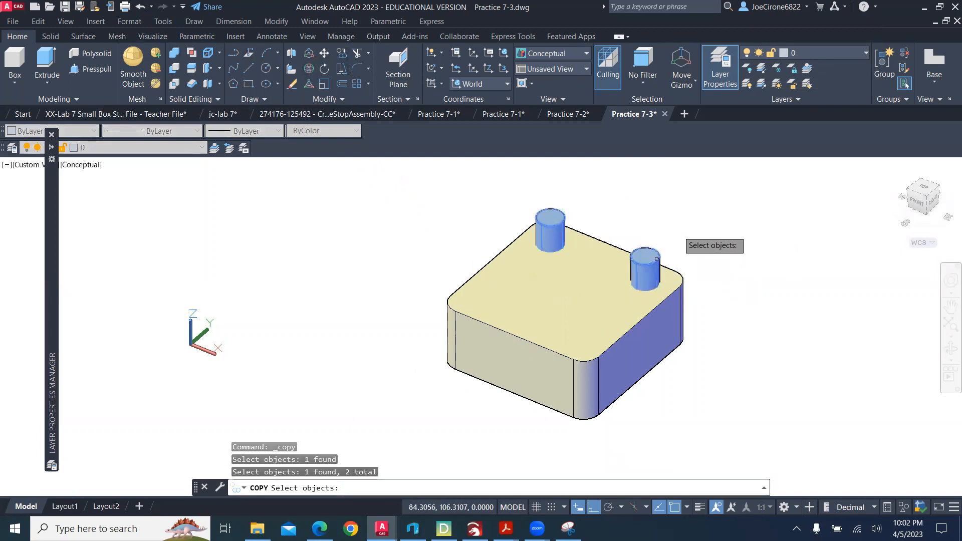
key("Return")
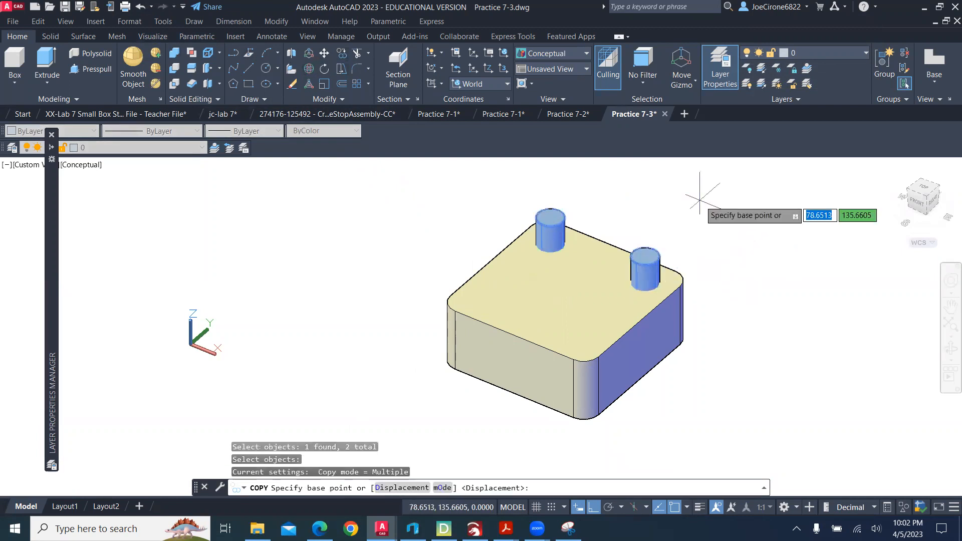
left_click(550, 217)
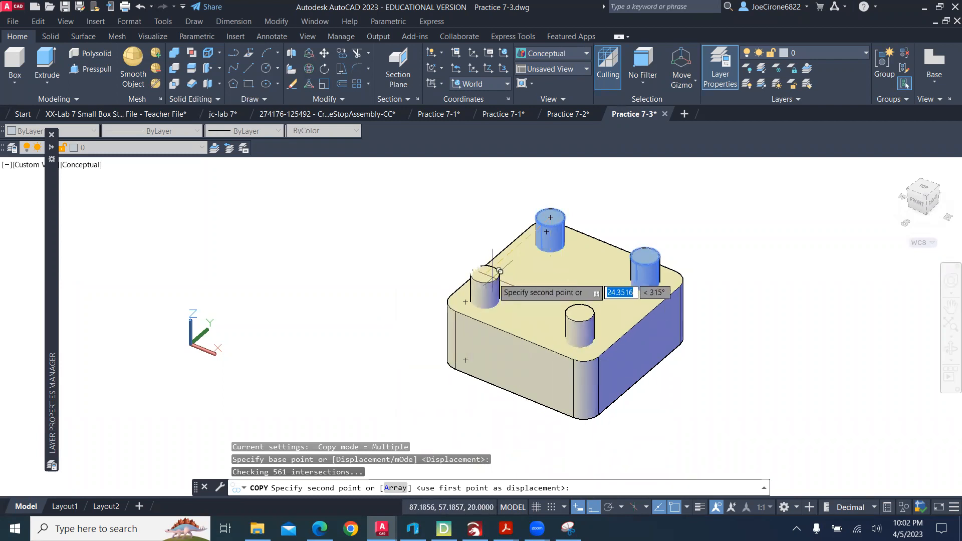
type("32")
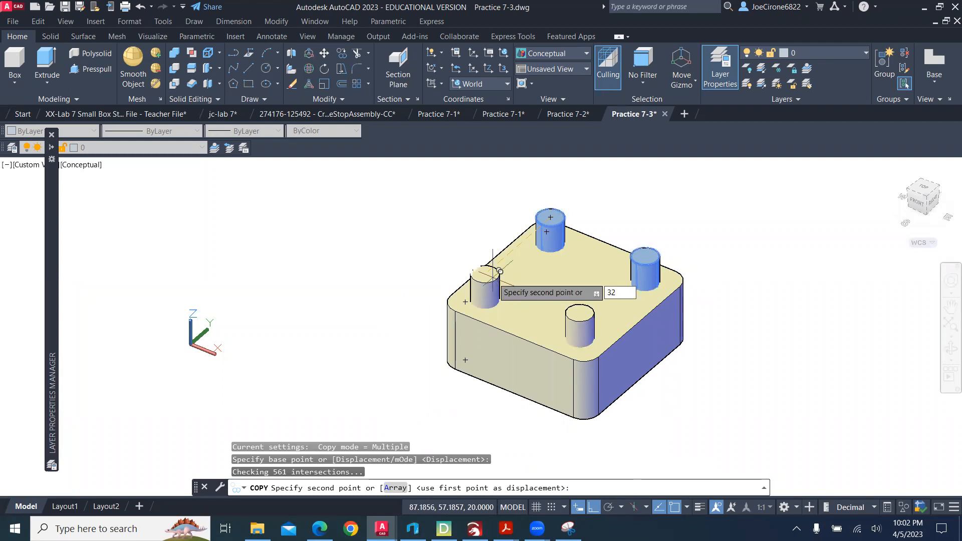
key("Return")
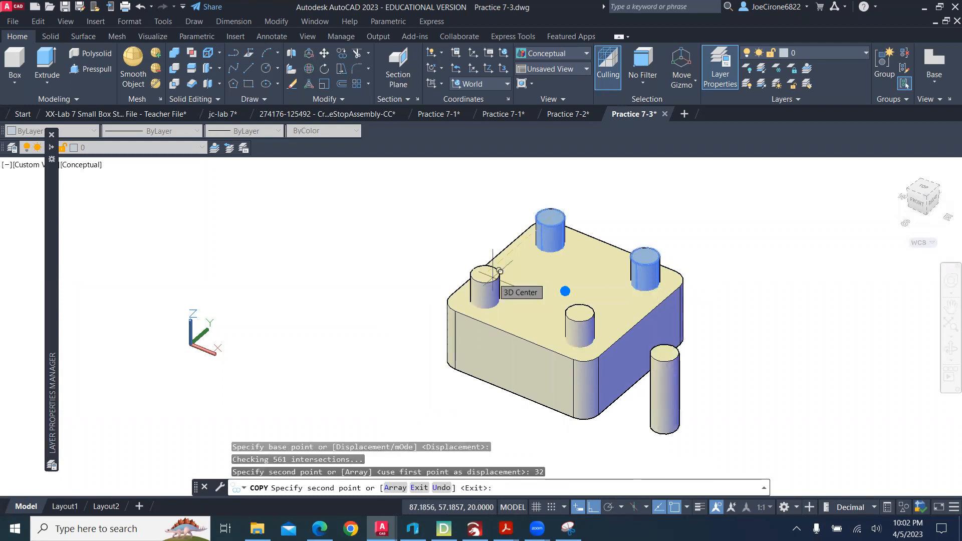
key("Escape")
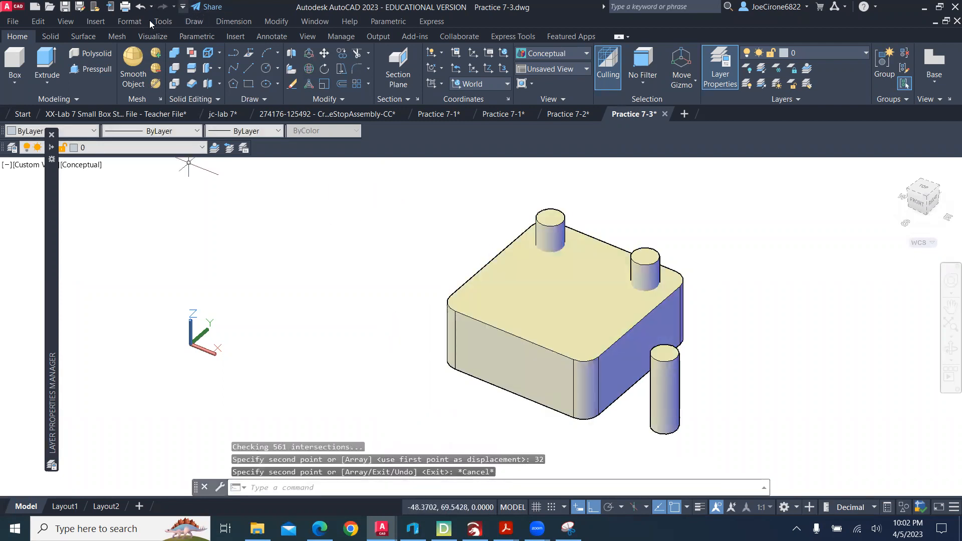
left_click(140, 9)
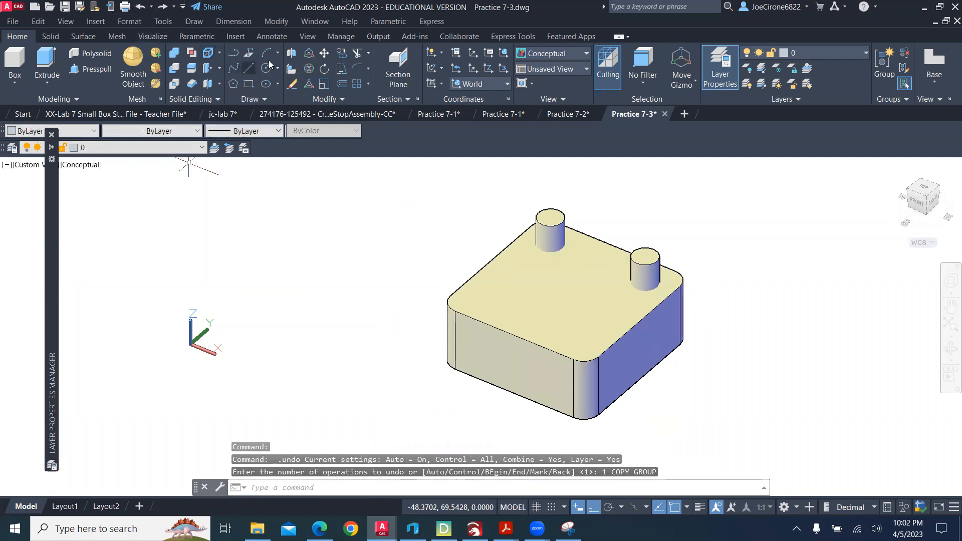
Copy both cylinders 32 units in the negative Y direction, using the original cylinder's top centre as base point.
key("Return")
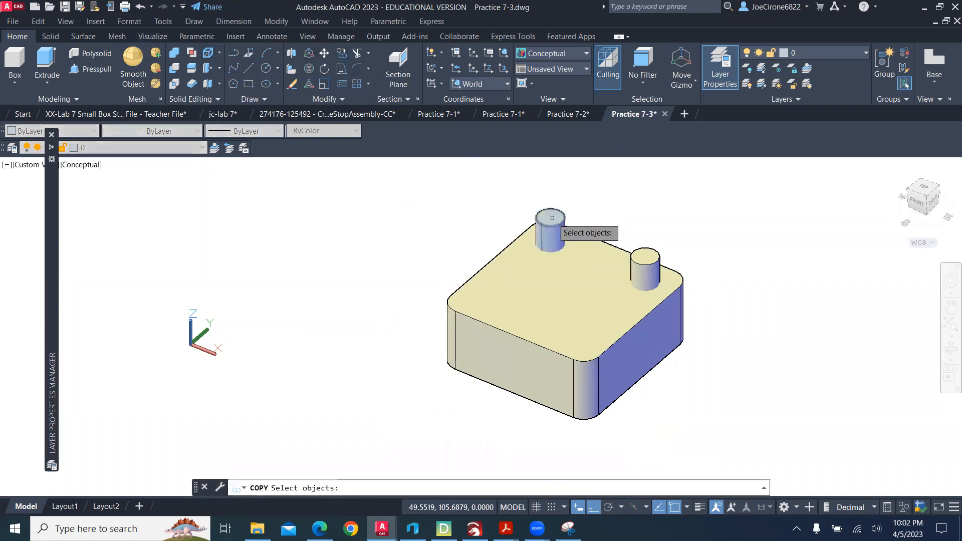
left_click(551, 224)
left_click(649, 265)
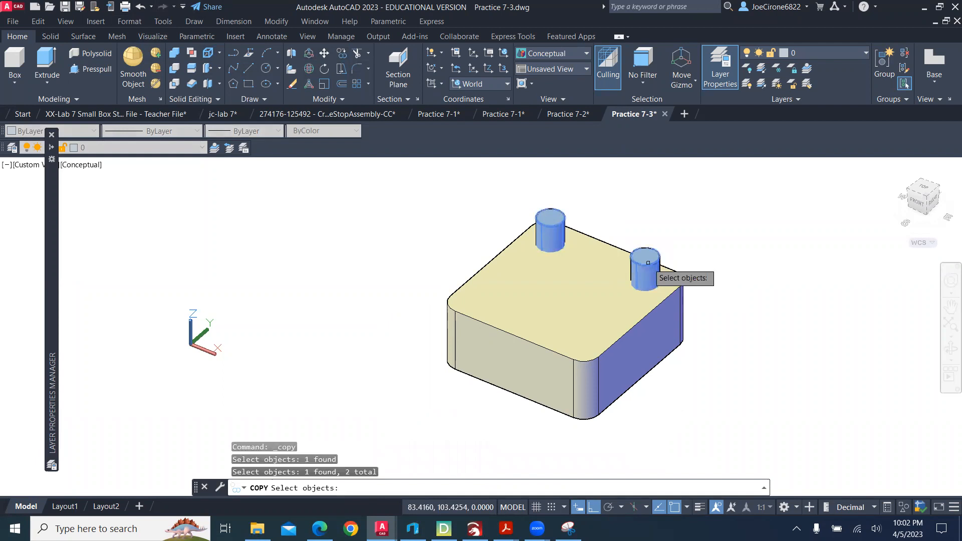
key("Return")
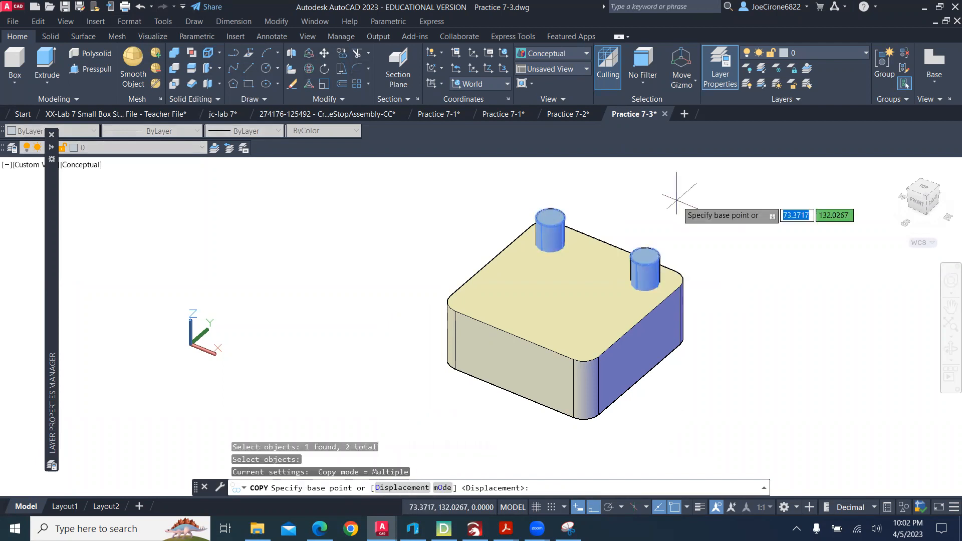
left_click(550, 217)
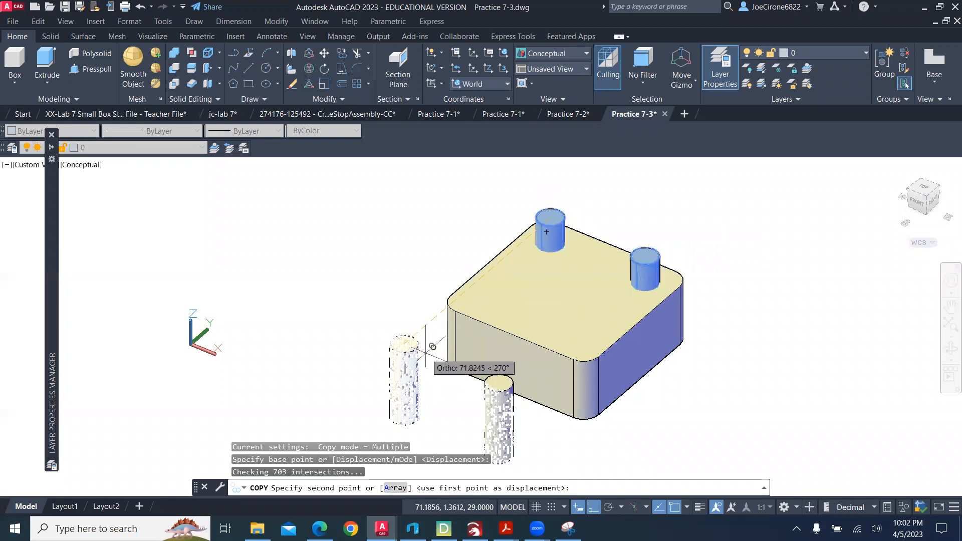
type("32")
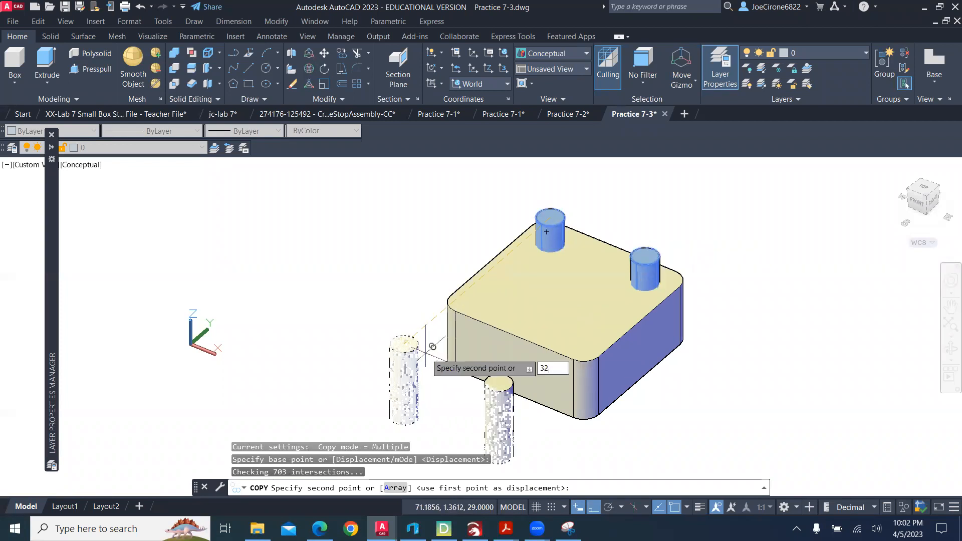
key("Return")
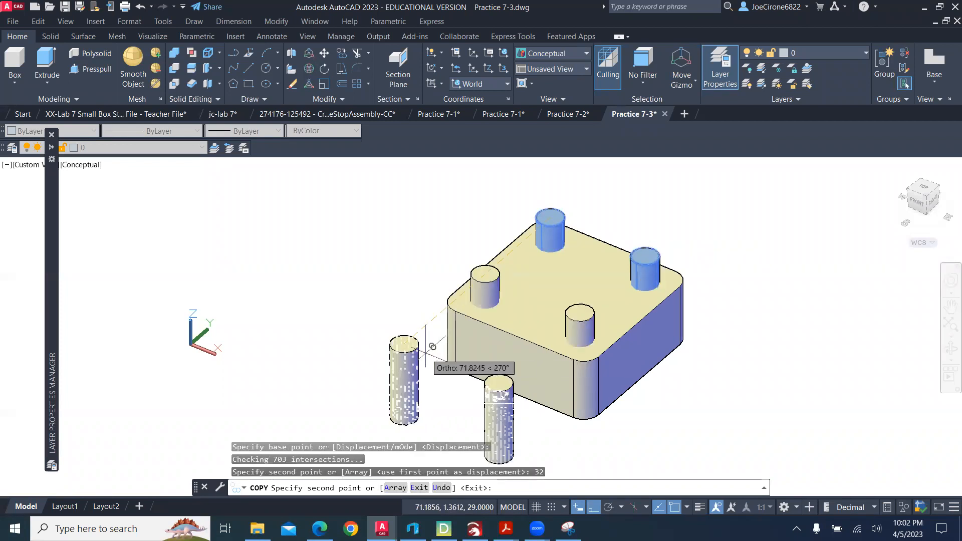
key("Return")
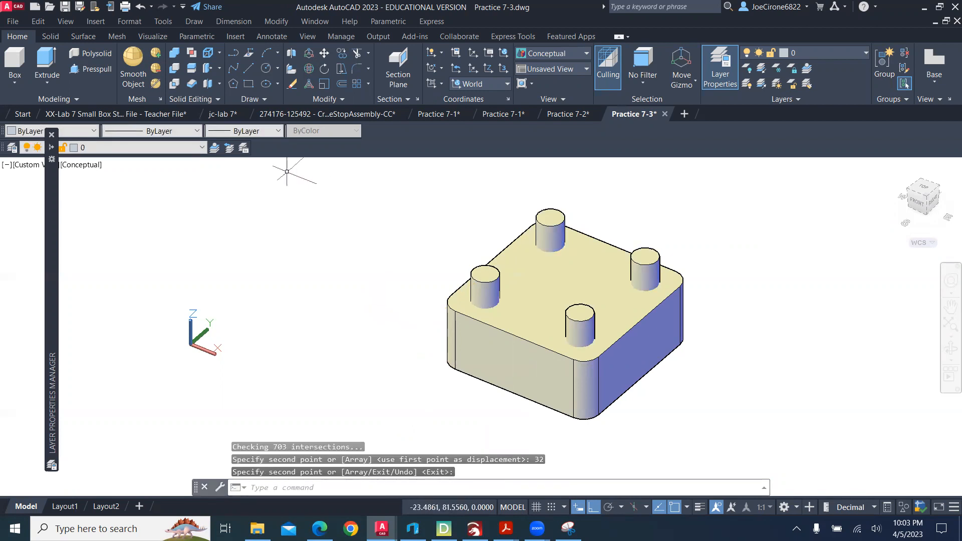
Set the visual style to 2D Wireframe and view the box and four cylinders from a slightly lower angle.
left_click(81, 165)
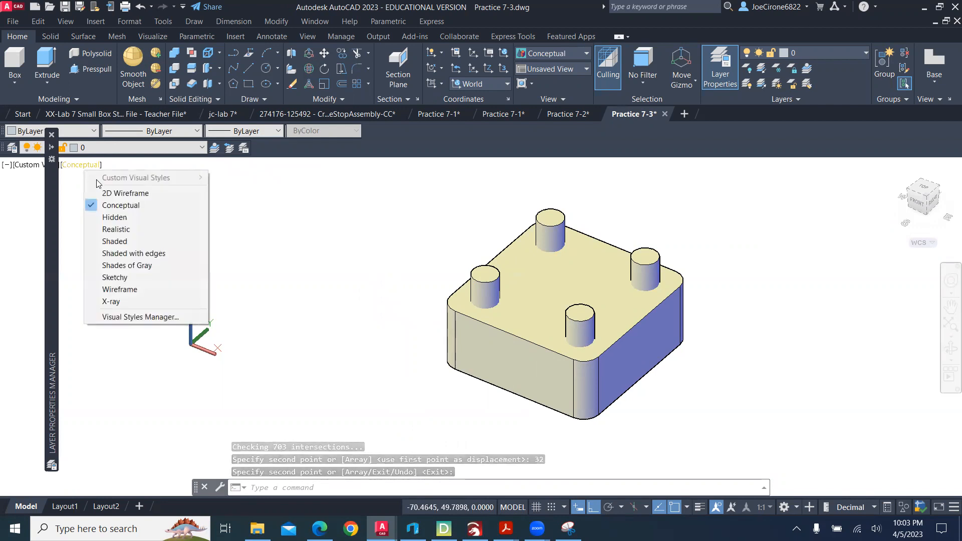
left_click(111, 194)
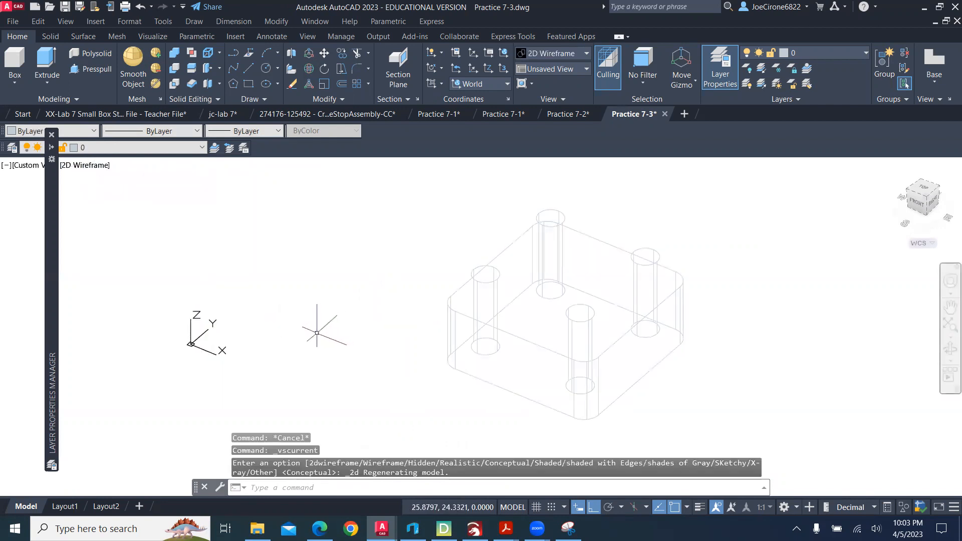
mouse_move(332, 296)
middle_mouse_down("shift")
mouse_move(350, 254)
mouse_move(376, 273)
mouse_move(381, 291)
mouse_move(337, 305)
middle_mouse_up("shift")
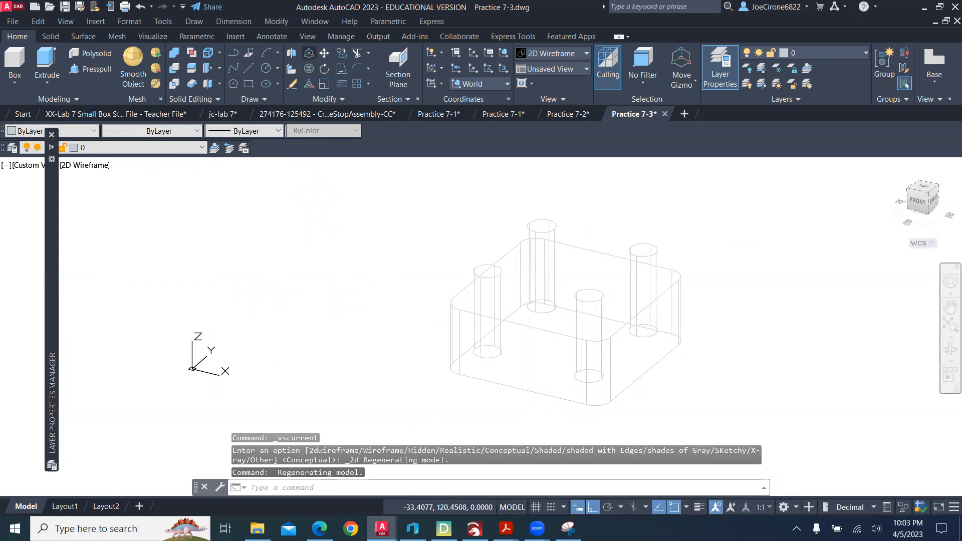
Try to 3D-move the copy of the original cylinder down 25 units along Z, and undo the move.
left_click(309, 52)
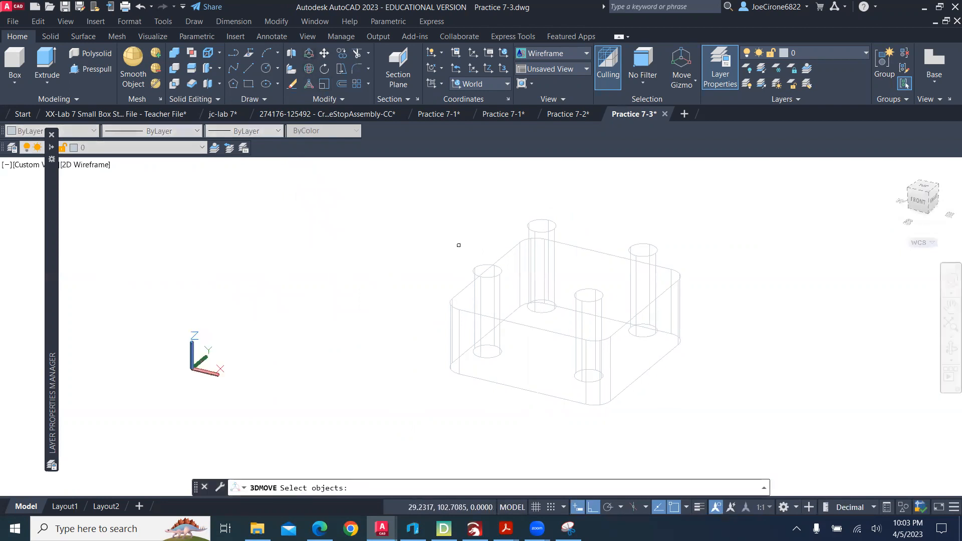
left_click(500, 288)
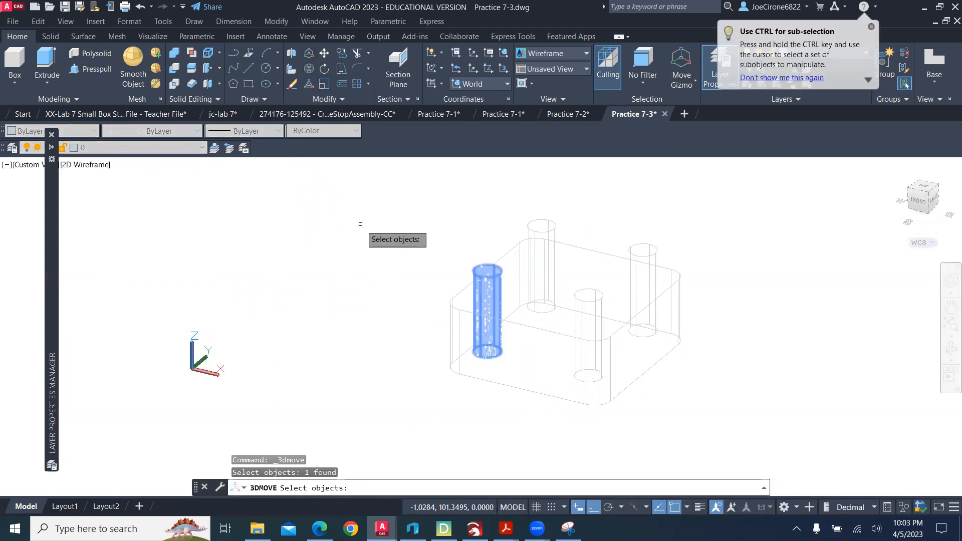
key("Return")
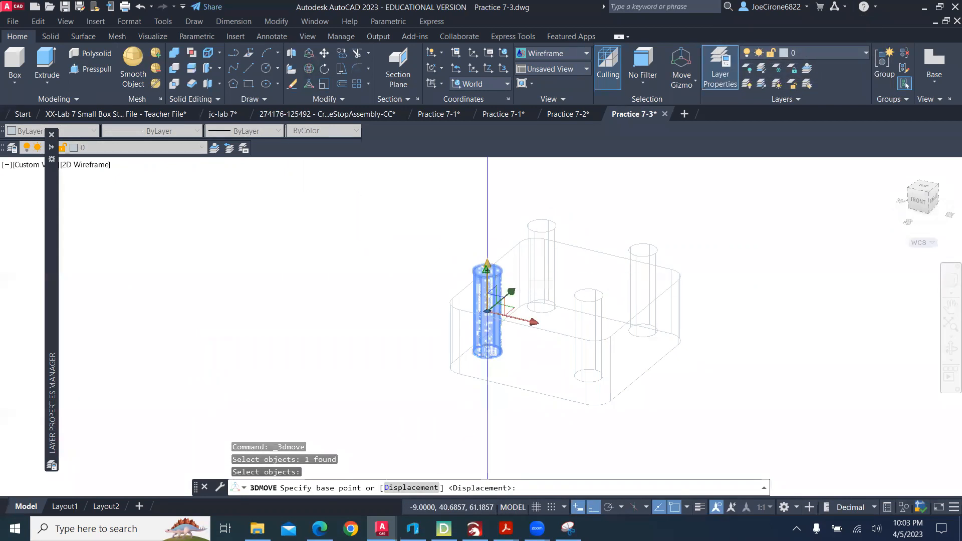
left_click(500, 332)
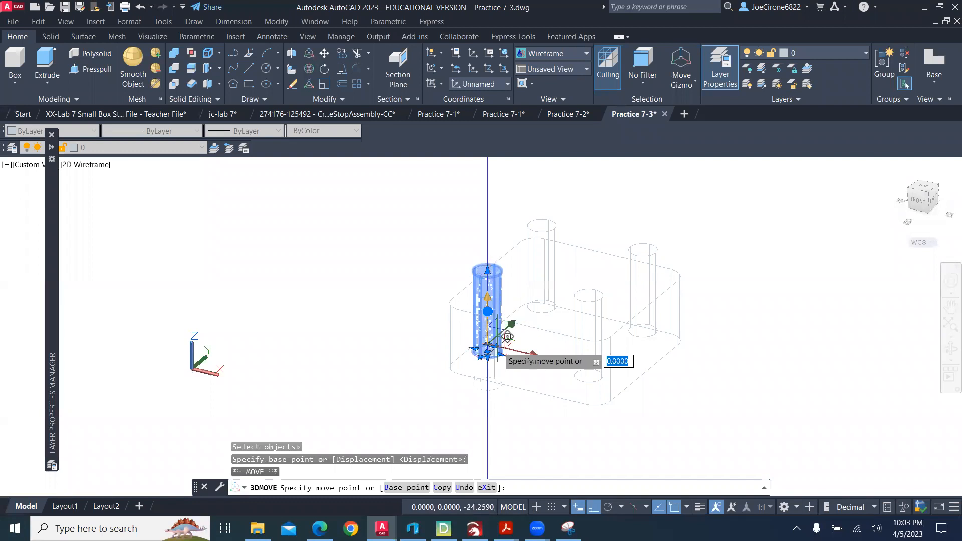
type("25")
key("Return")
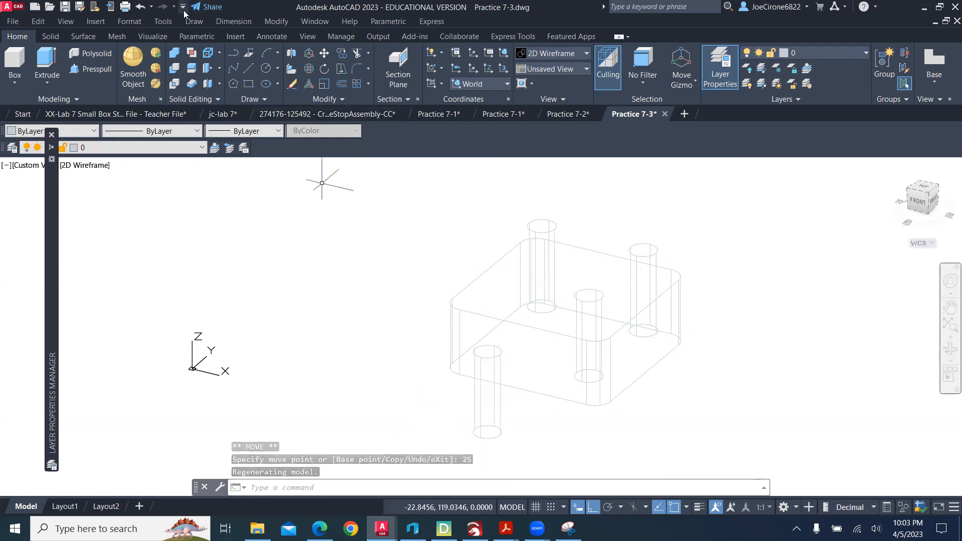
left_click(141, 7)
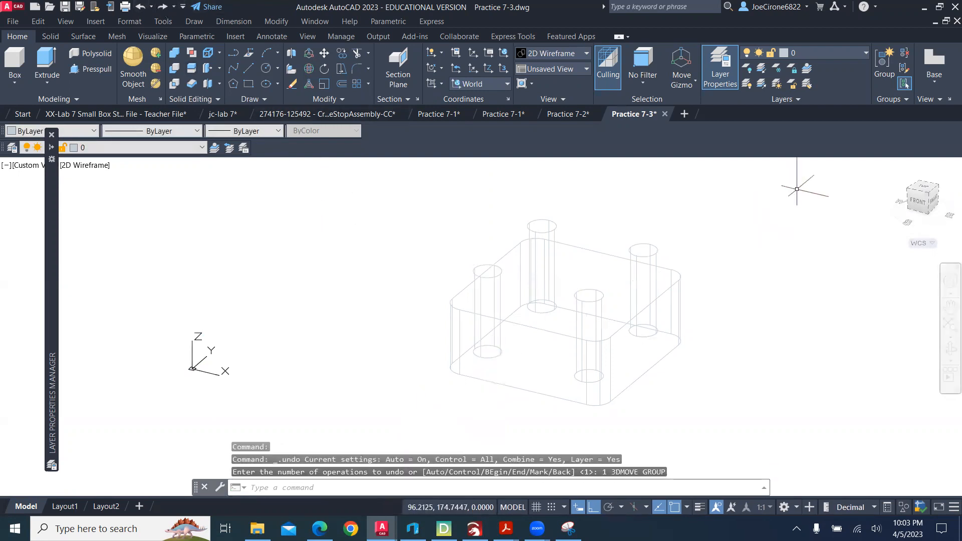
Measure the box's height with DIST, from the lower to the upper vertex of its front rounded corner.
type("dist")
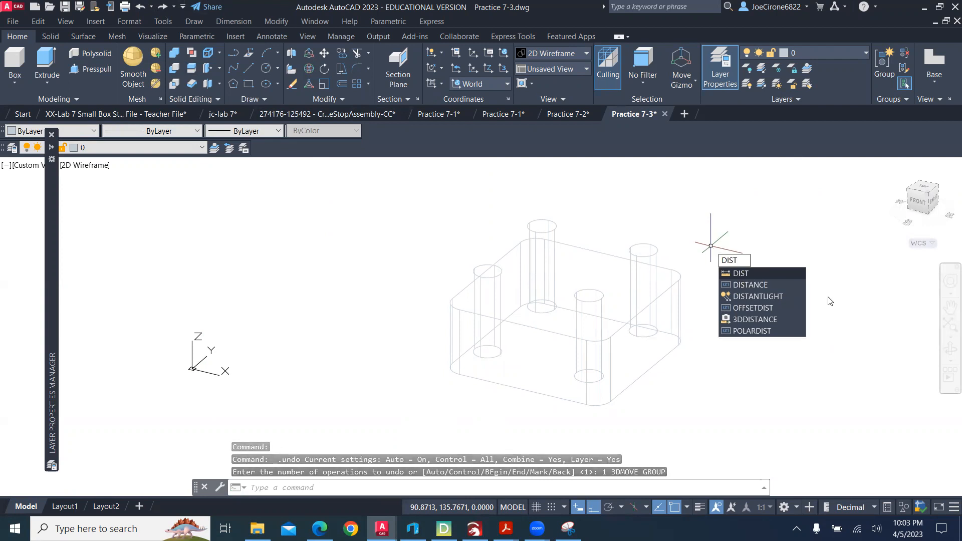
left_click(765, 273)
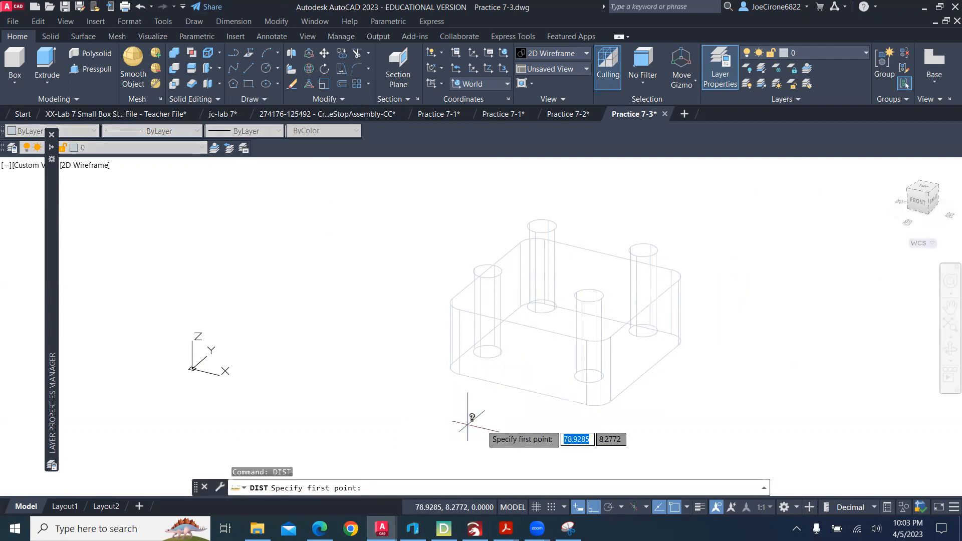
left_click(586, 404)
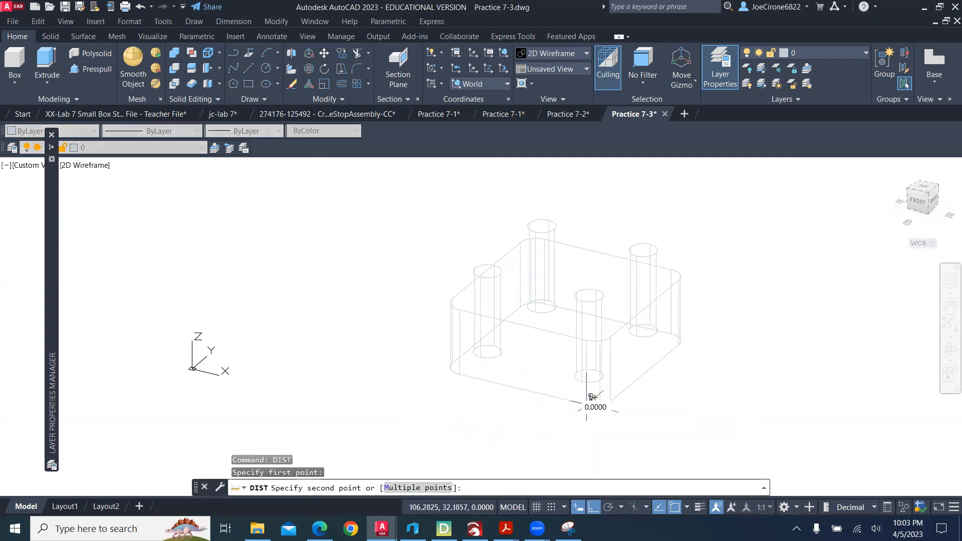
scroll(589, 334, "up", 5)
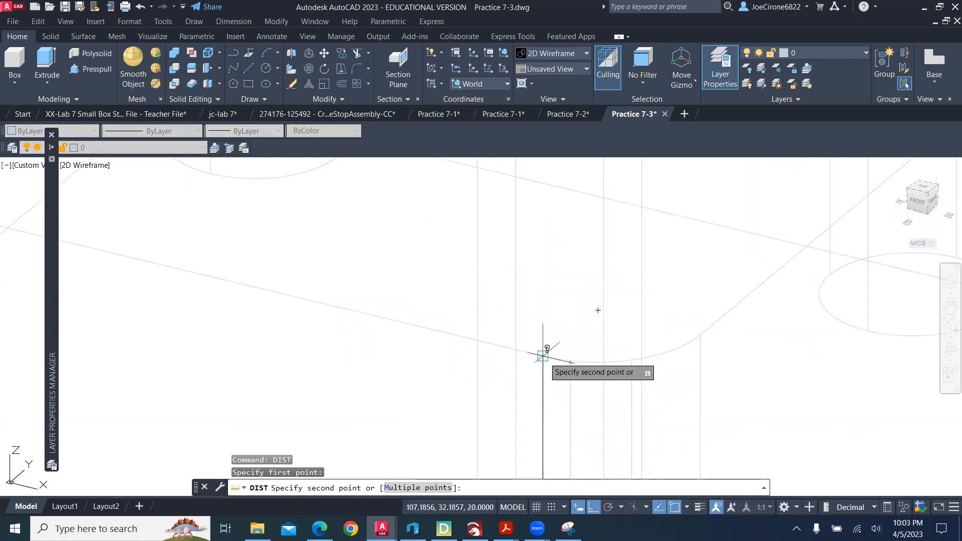
scroll(594, 315, "down", 4)
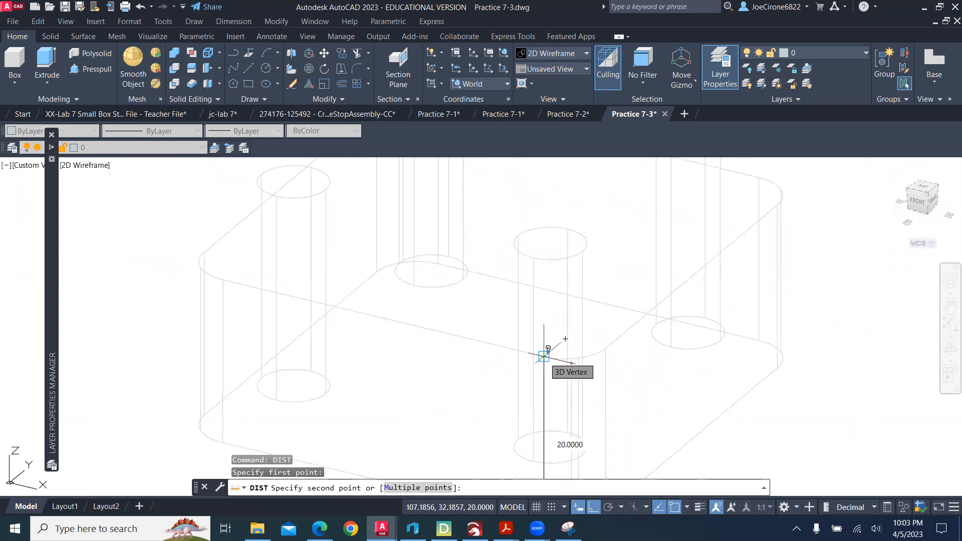
left_click(544, 357)
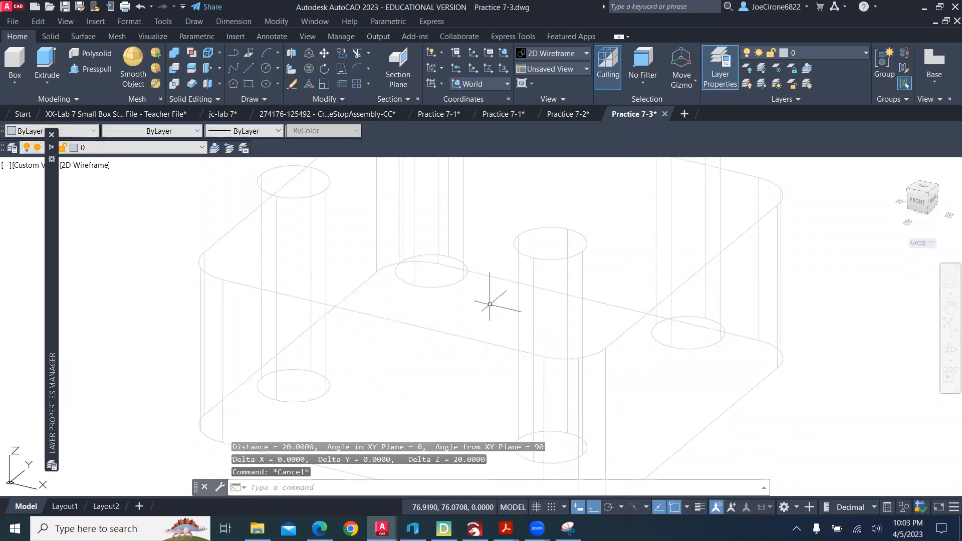
Measure the front cylinder's height with DIST, from its top centre to its bottom centre.
scroll(491, 280, "down", 3)
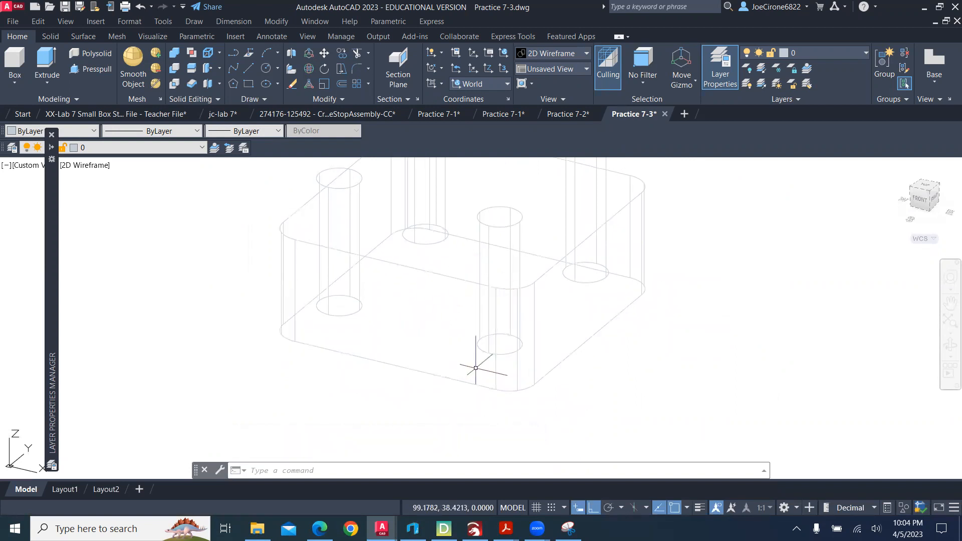
middle_click_drag(457, 367, 485, 346, "shift")
key("Escape")
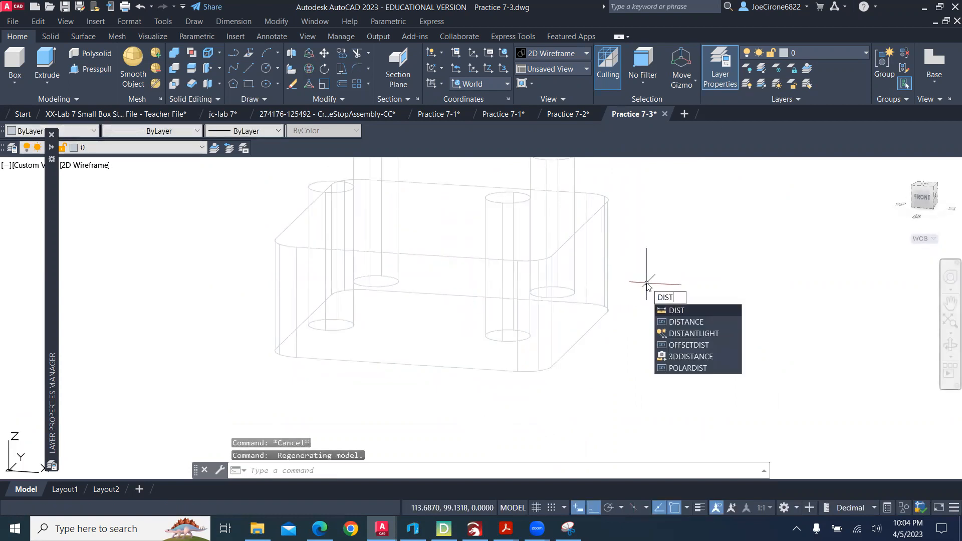
key("Return")
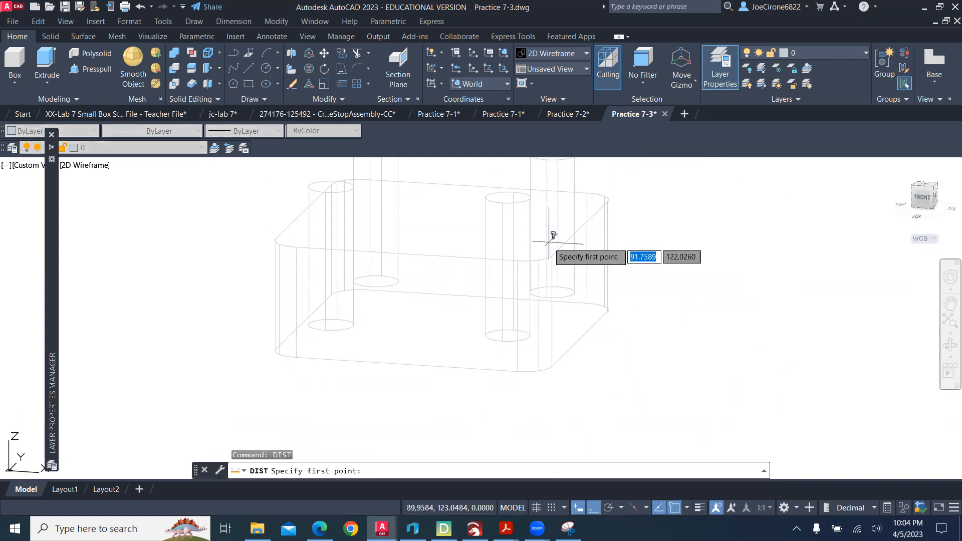
left_click(508, 197)
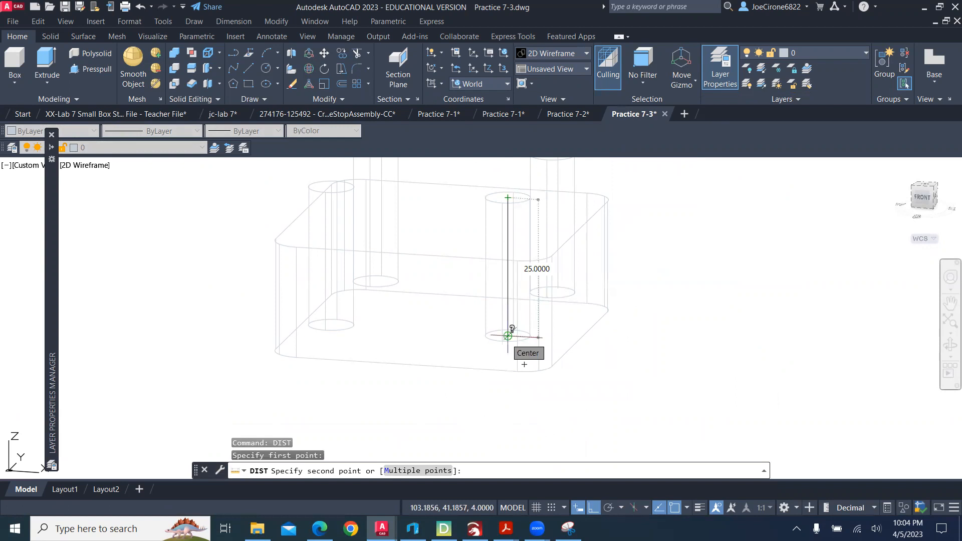
key("Escape")
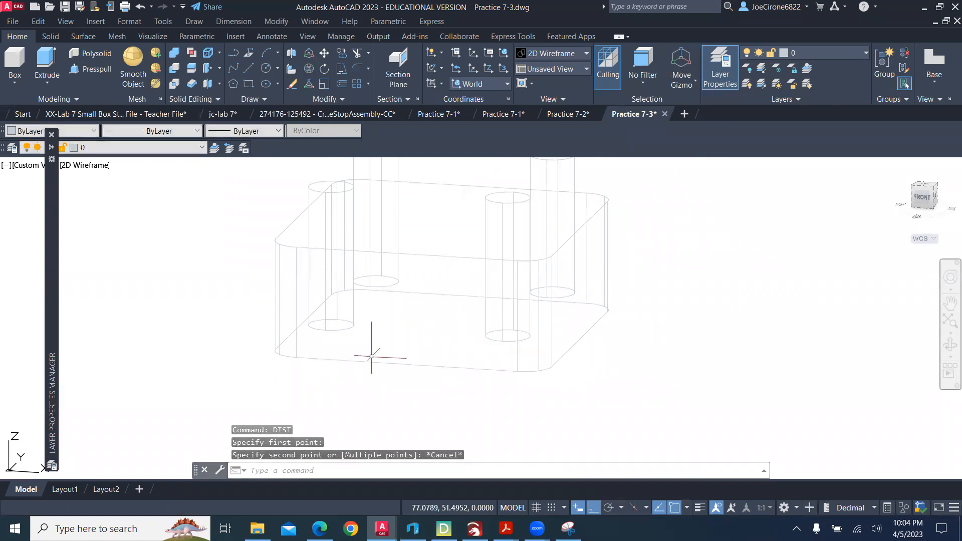
3D-move the front-left cylinder down 5 units along the Z axis.
left_click(307, 69)
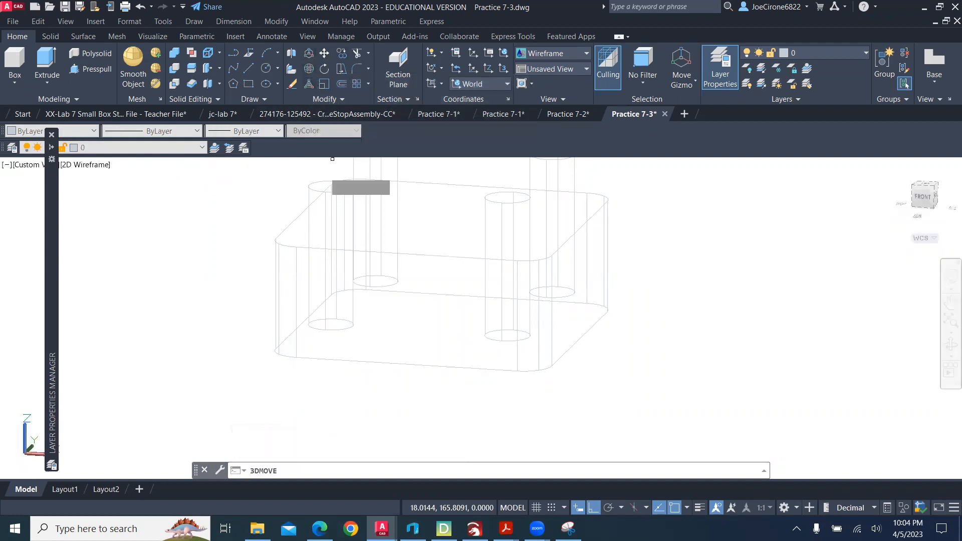
left_click(331, 192)
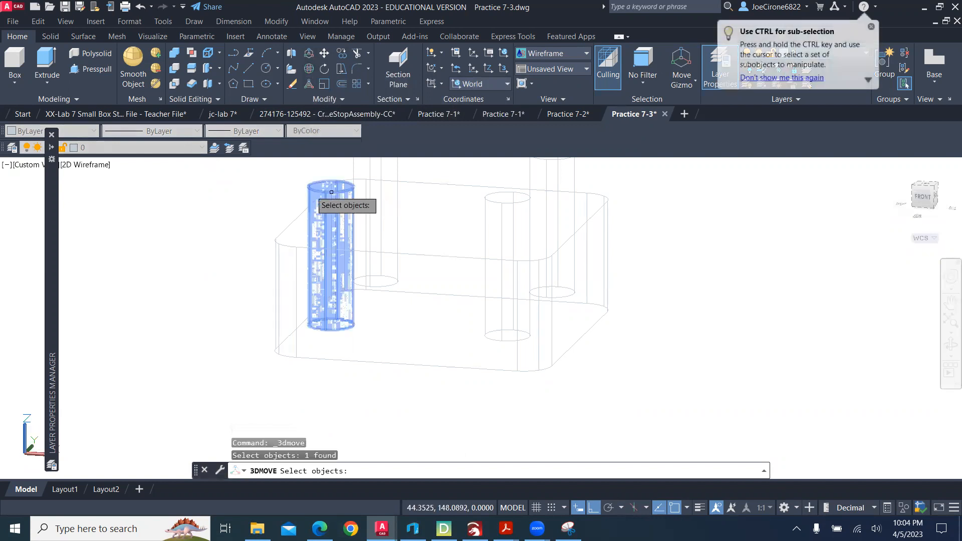
key("Return")
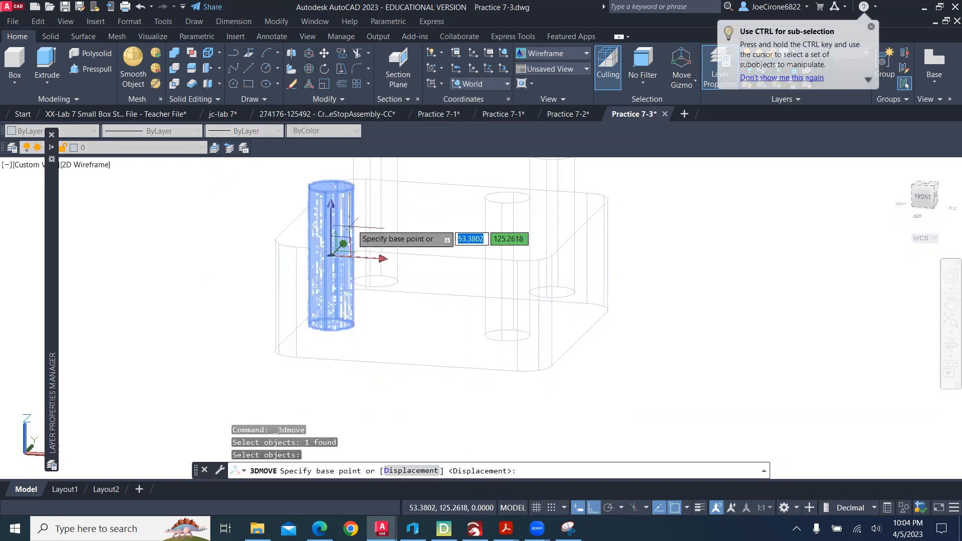
left_click(343, 258)
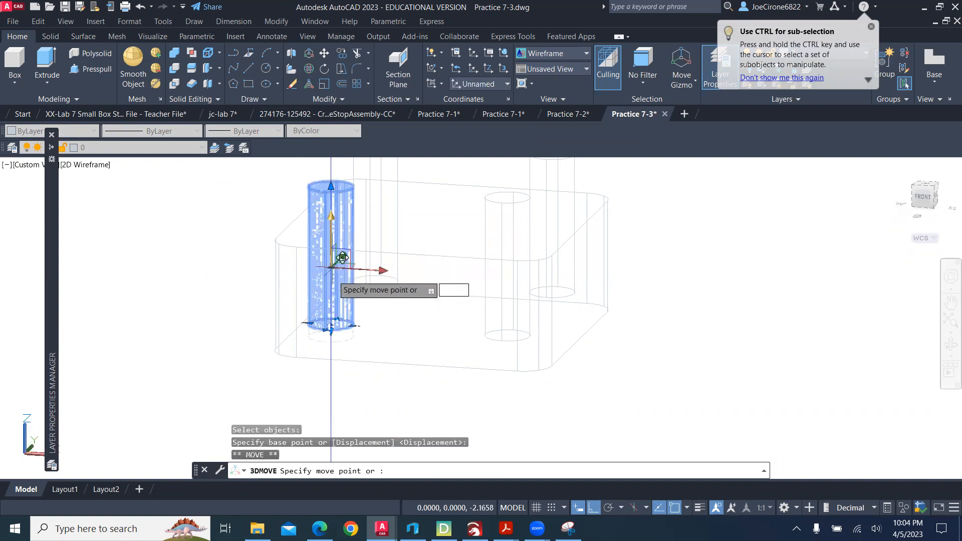
type("5")
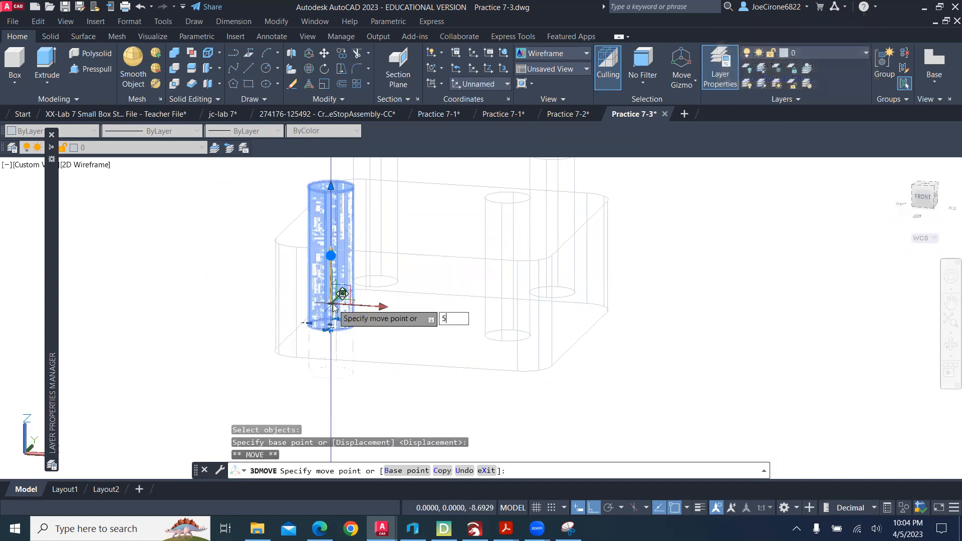
key("Return")
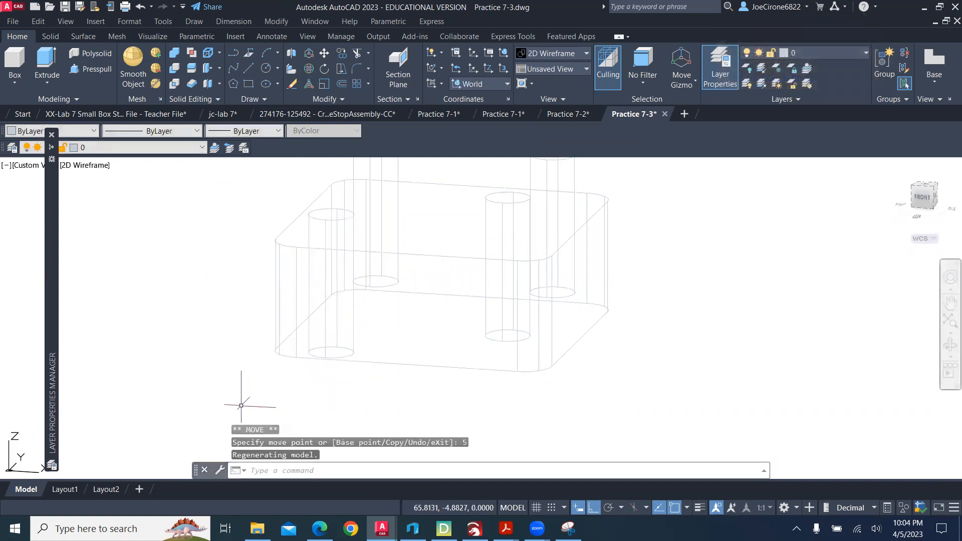
Set the visual style to Conceptual and bring the whole box with its four cylinders into view.
middle_click_drag(271, 371, 283, 352, "shift")
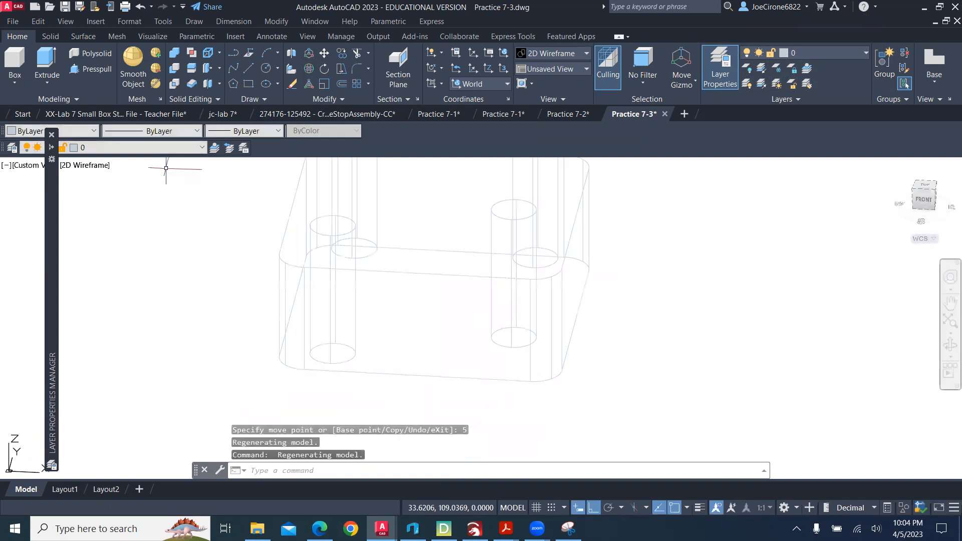
left_click(101, 170)
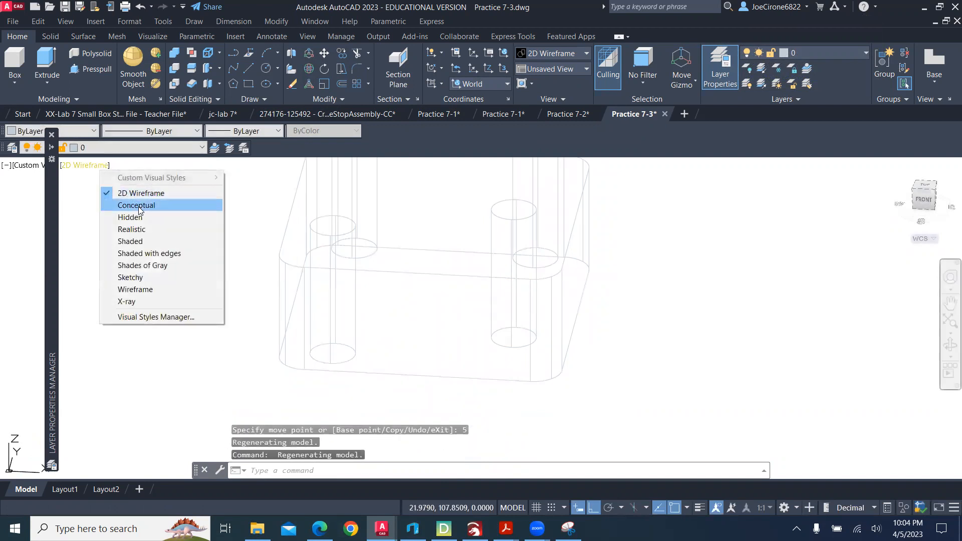
left_click(141, 204)
mouse_move(273, 301)
middle_mouse_down("shift")
mouse_move(258, 263)
mouse_move(253, 274)
mouse_move(277, 281)
mouse_move(276, 290)
middle_mouse_up("shift")
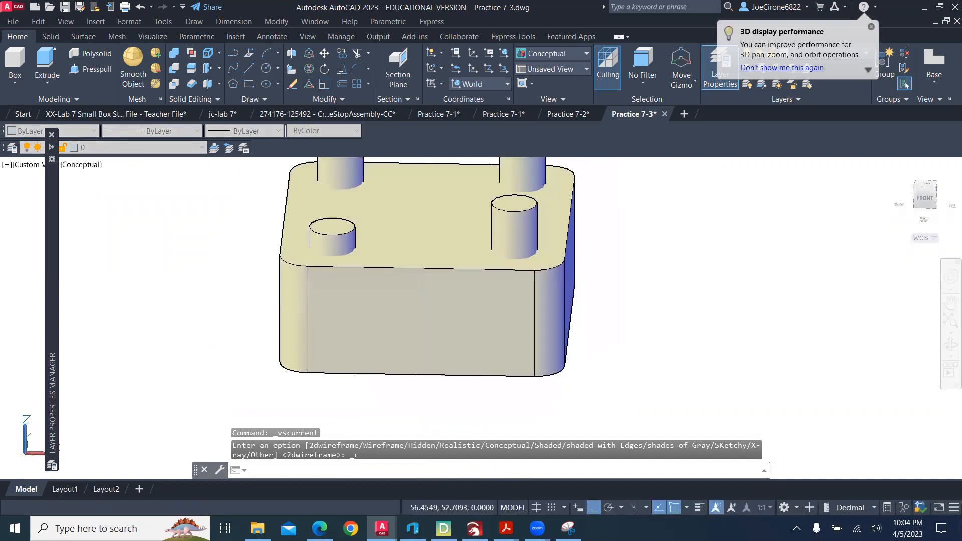
middle_click_drag(563, 258, 533, 307)
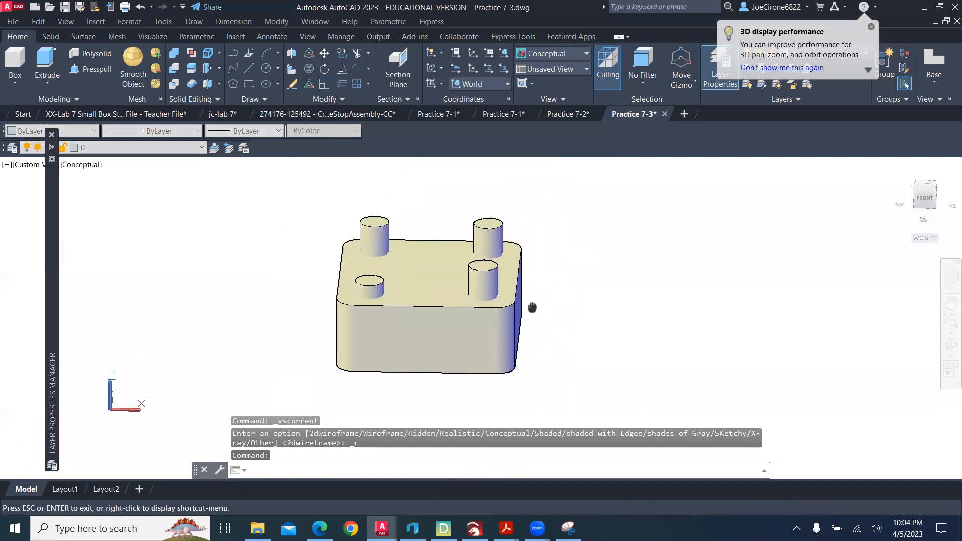
Try to 3D-move the two rear cylinders and the front-right cylinder 5 units along Z, and undo the move.
left_click(309, 55)
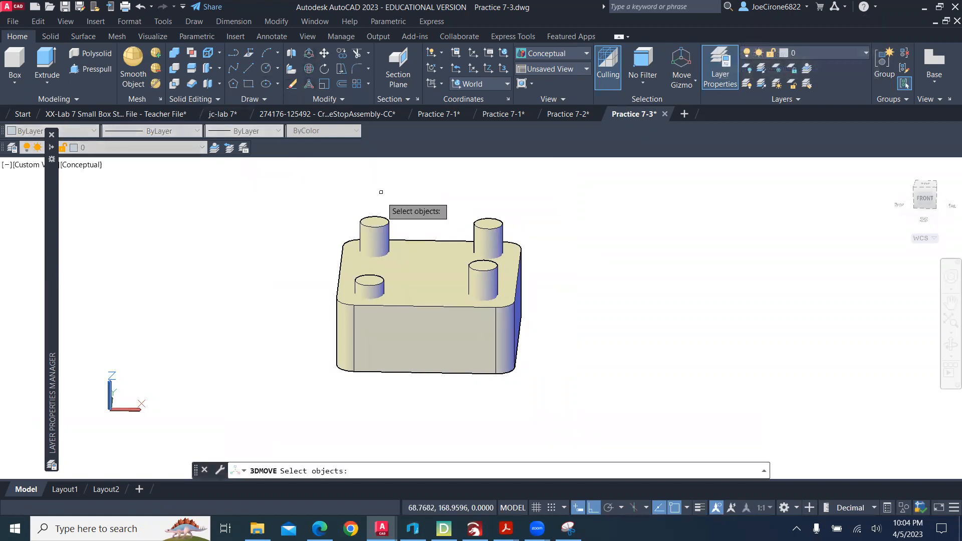
left_click(378, 222)
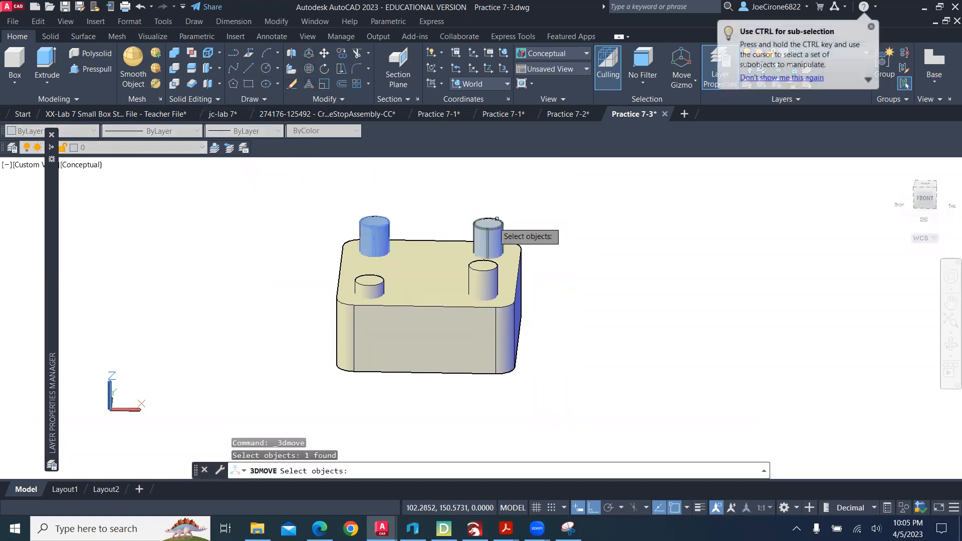
left_click(490, 222)
left_click(487, 266)
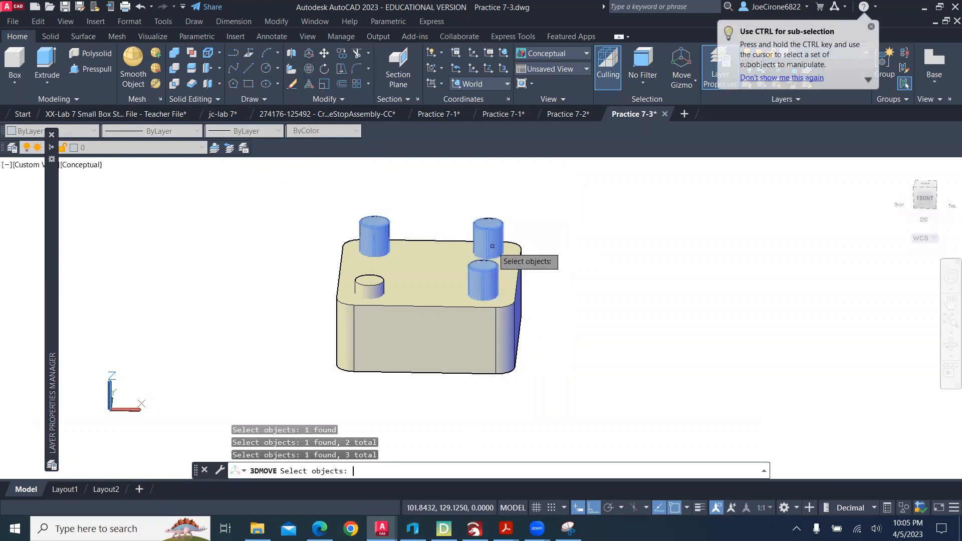
key("Return")
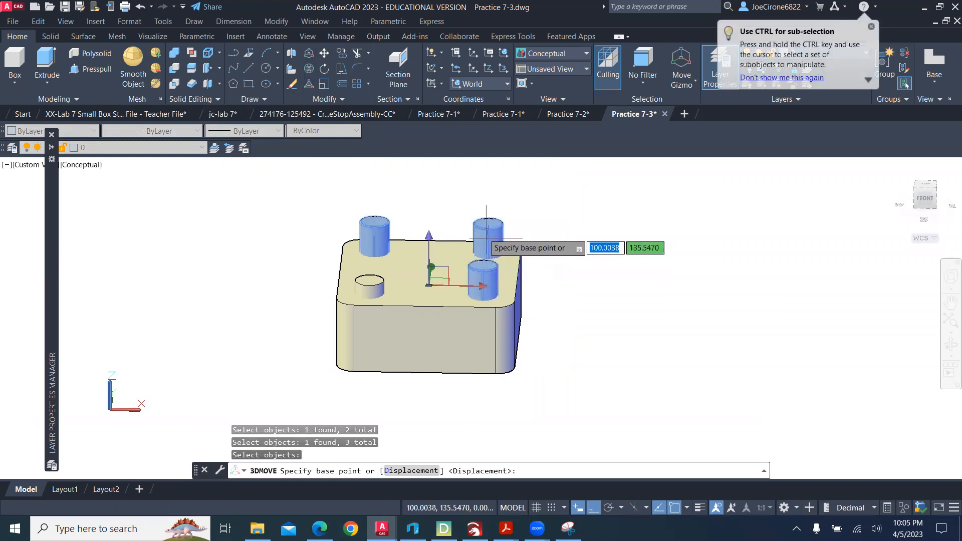
left_click(429, 235)
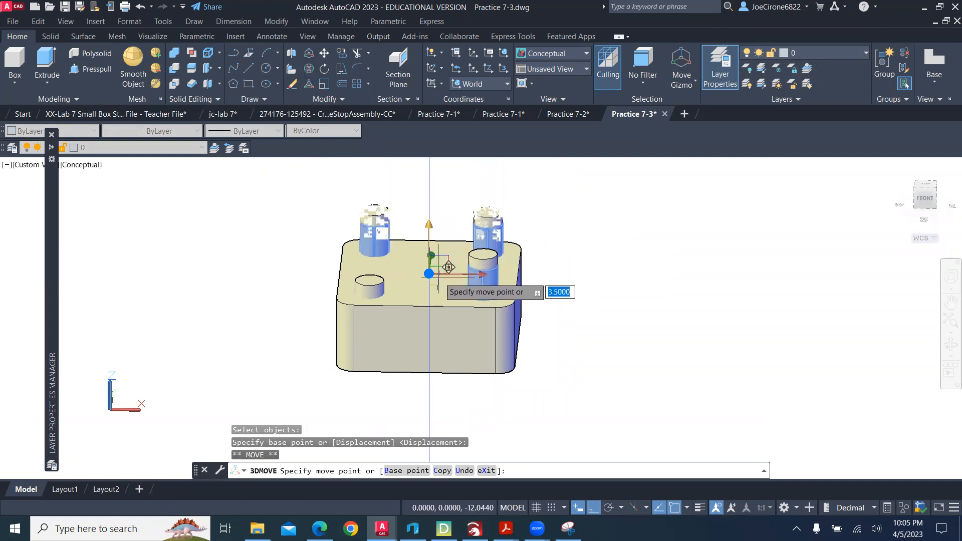
type("5")
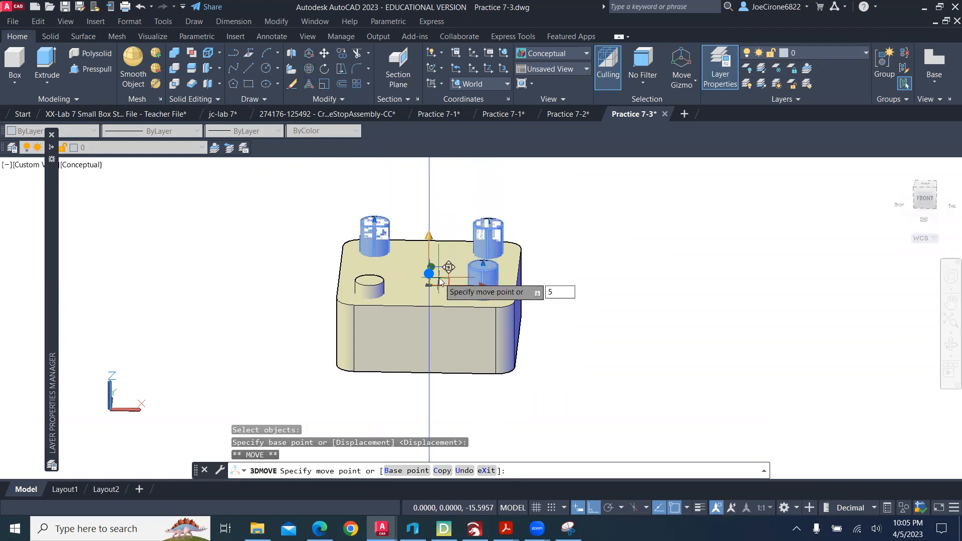
key("Return")
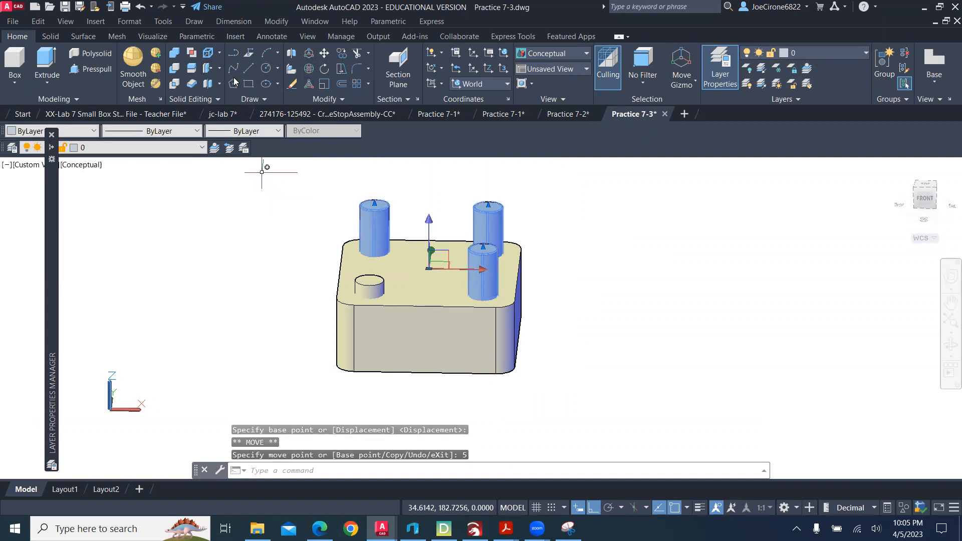
left_click(140, 7)
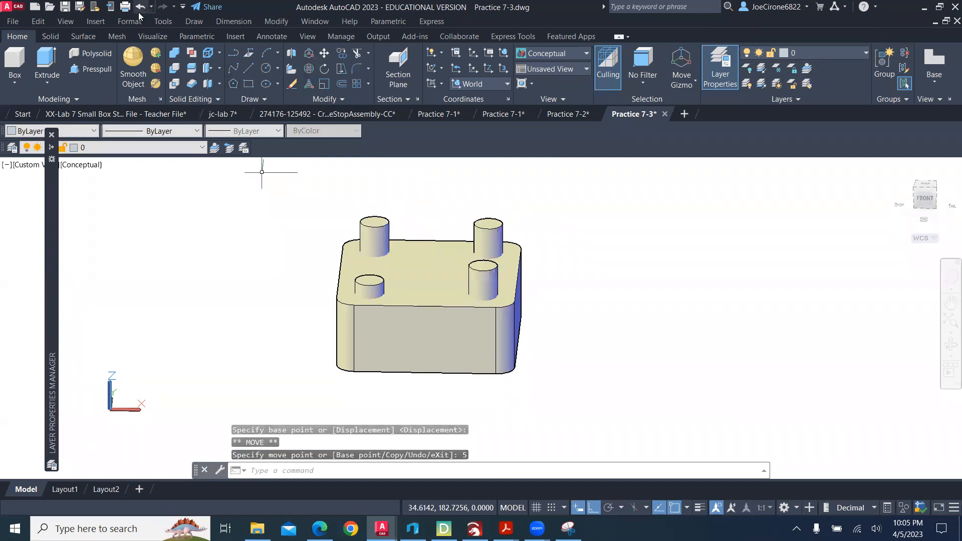
Turn object snap off and 3D-move the two rear cylinders and the front-right cylinder down 5 units along Z.
left_click(678, 511)
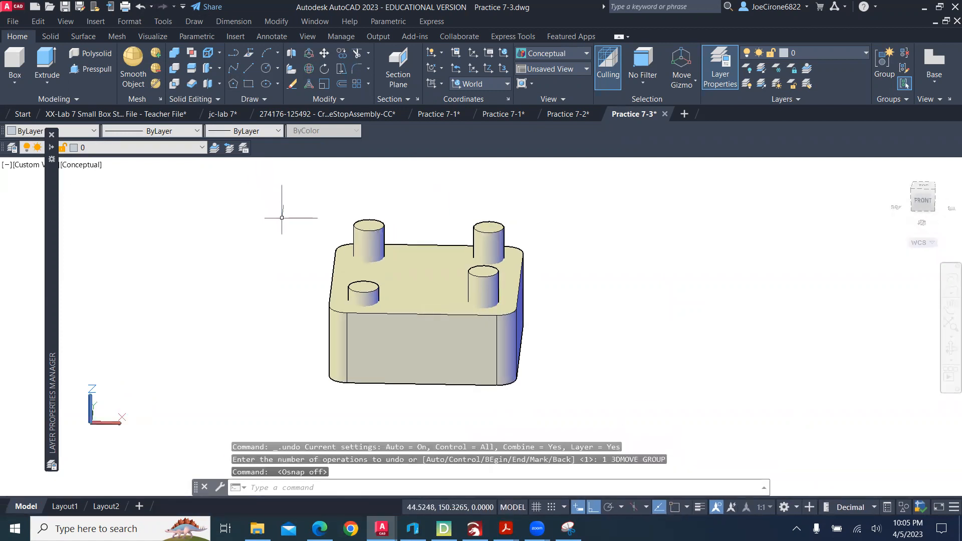
left_click(309, 56)
left_click(374, 223)
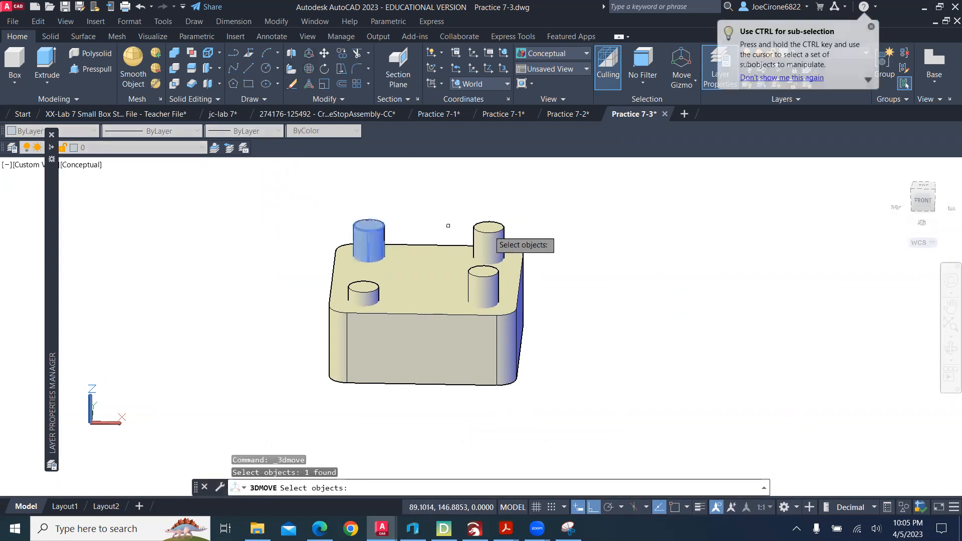
left_click(493, 251)
left_click(483, 284)
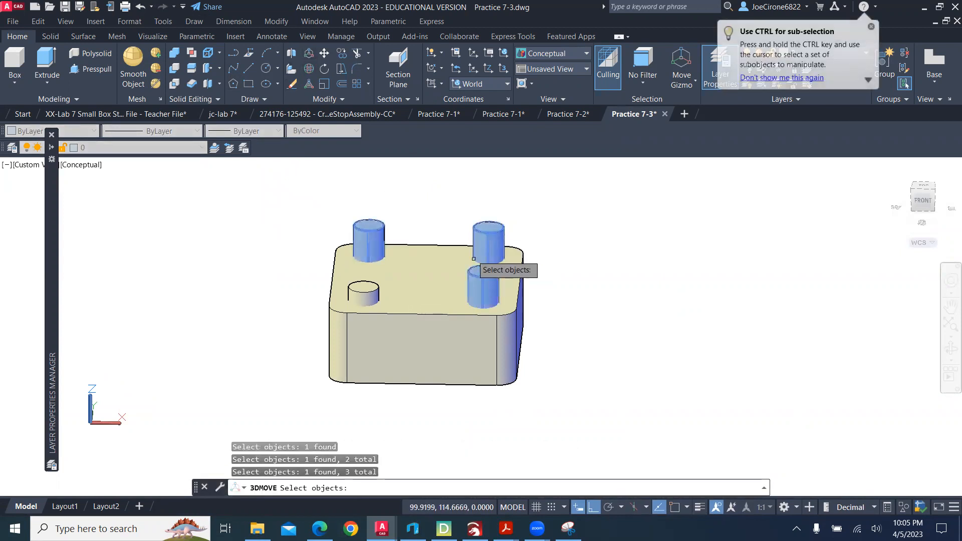
key("Return")
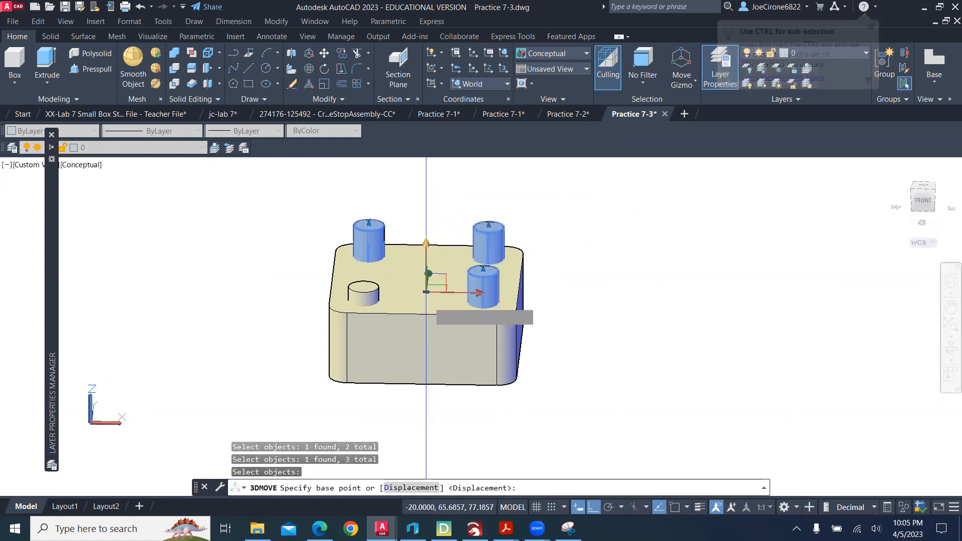
left_click(423, 348)
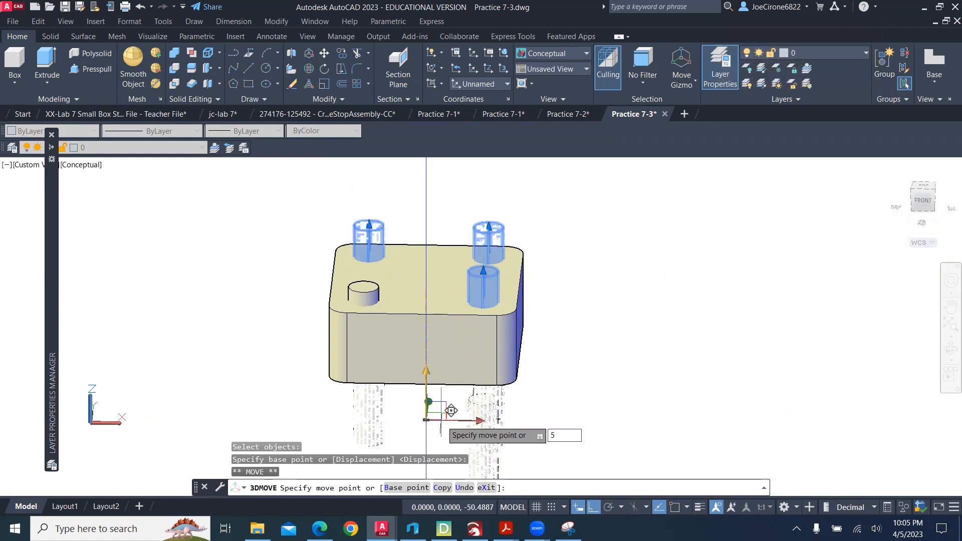
key("Return")
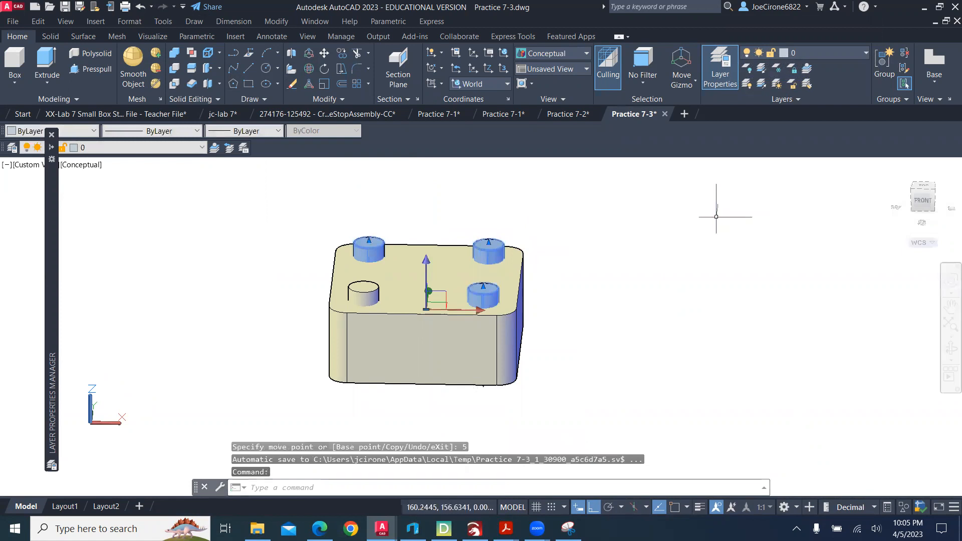
key("Escape")
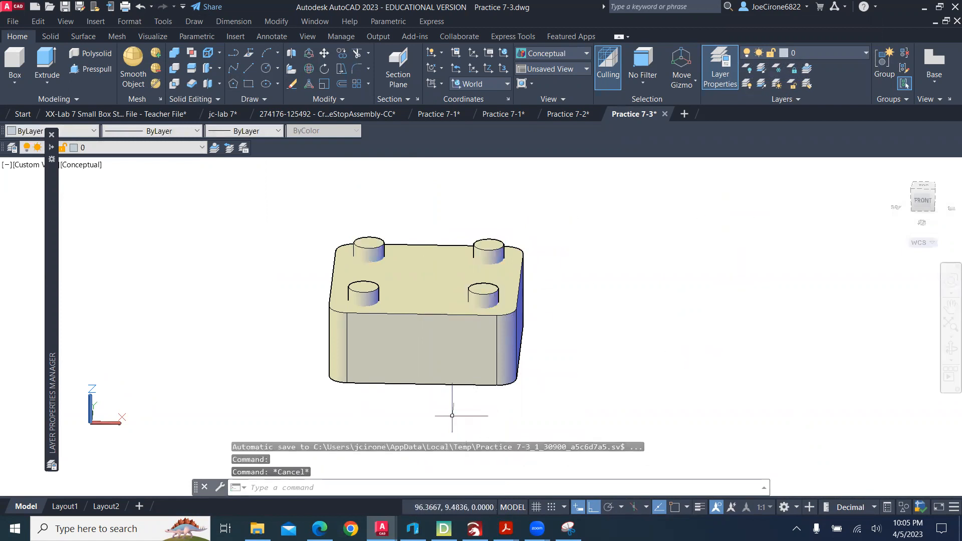
Subtract the four corner cylinders from the rounded box and orbit to an angled view of the holes.
left_click(175, 69)
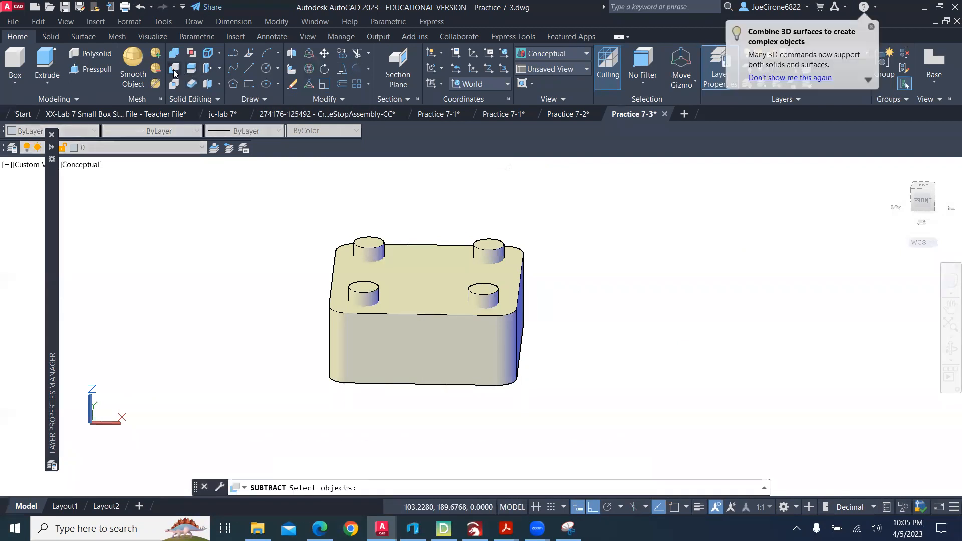
key("Escape")
key("Return")
left_click(432, 269)
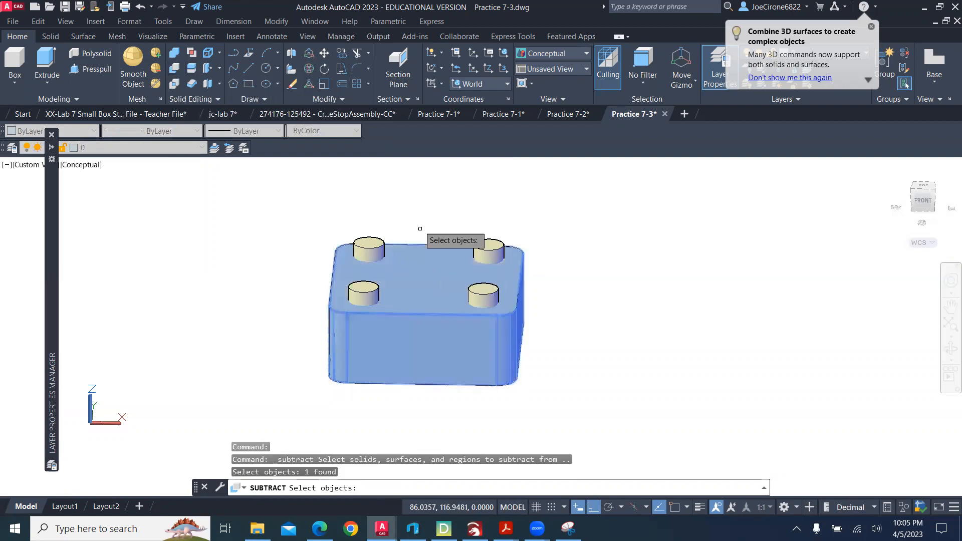
key("Return")
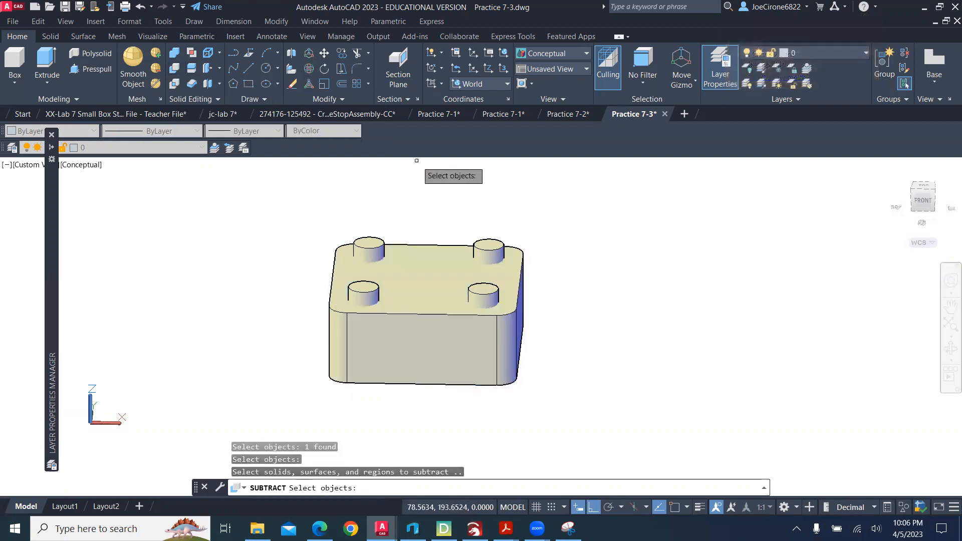
left_click(375, 243)
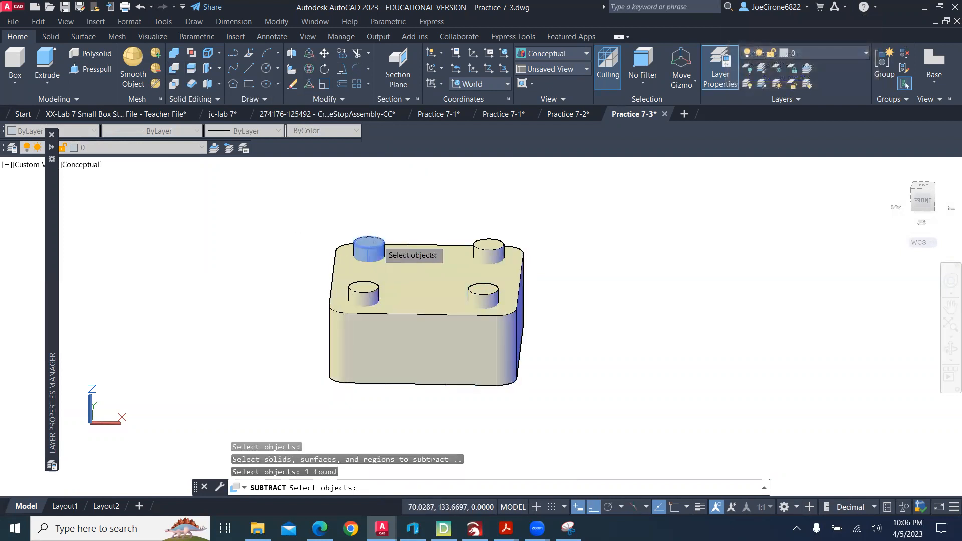
left_click(487, 245)
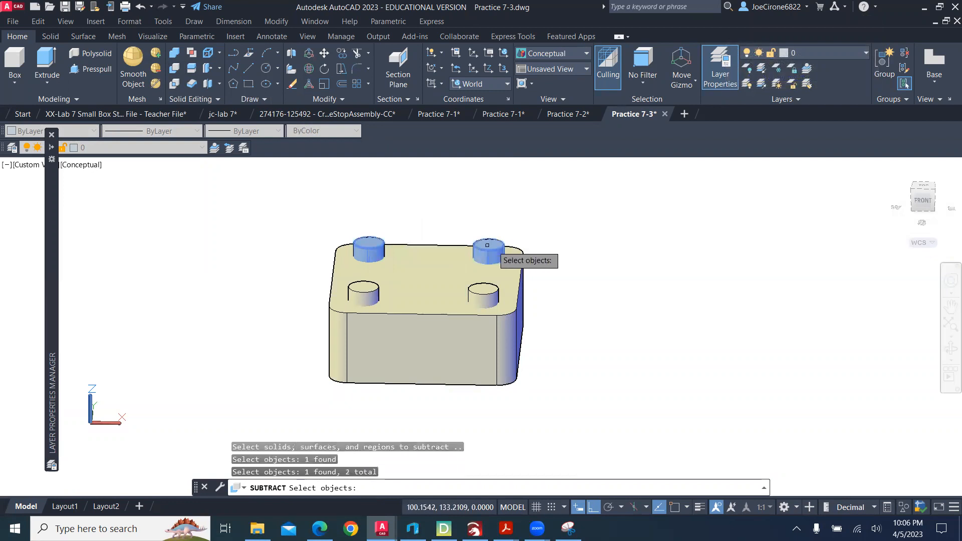
left_click(482, 294)
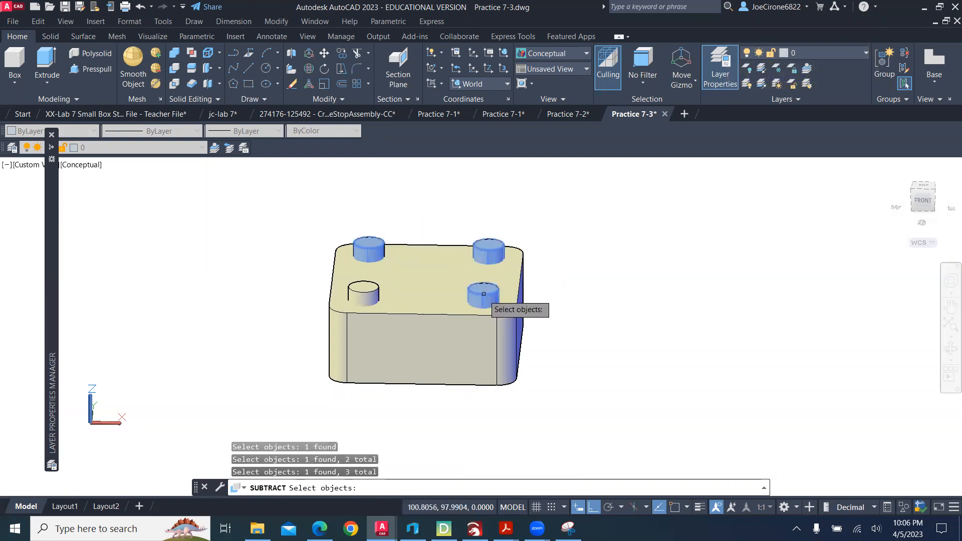
left_click(373, 290)
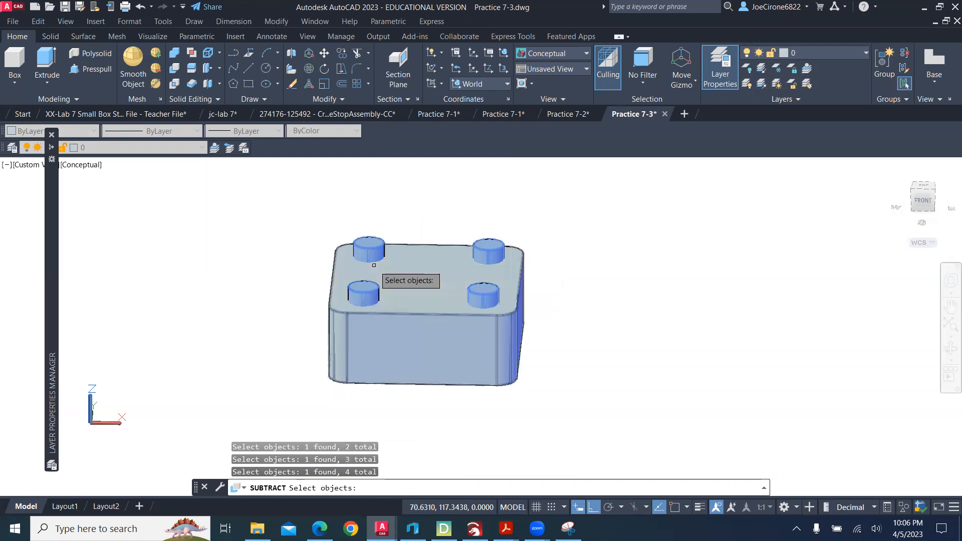
key("Return")
middle_click_drag(352, 220, 310, 321, "shift")
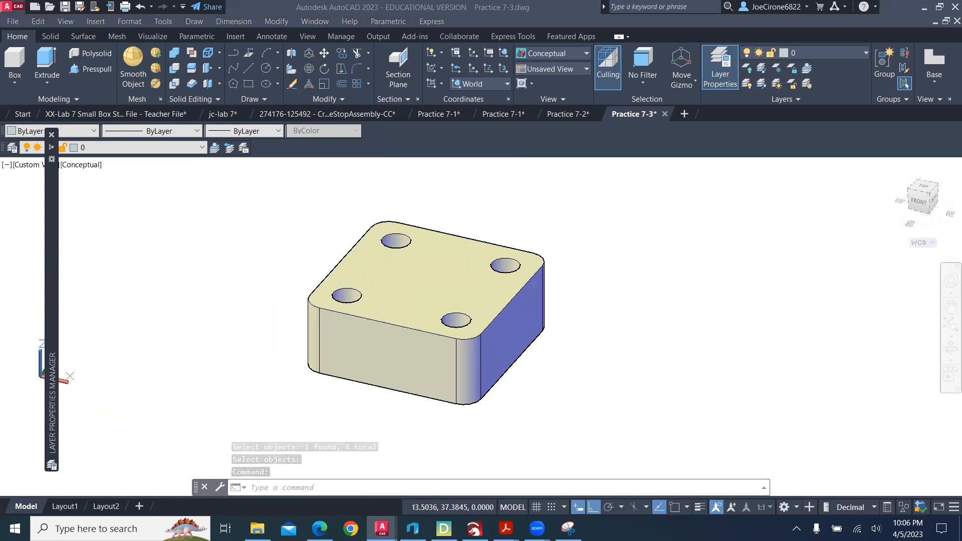
Switch to the practice PDF in Adobe Acrobat Reader and read the fillet and chamfer instructions and the final-shape figure.
key("alt+Tab")
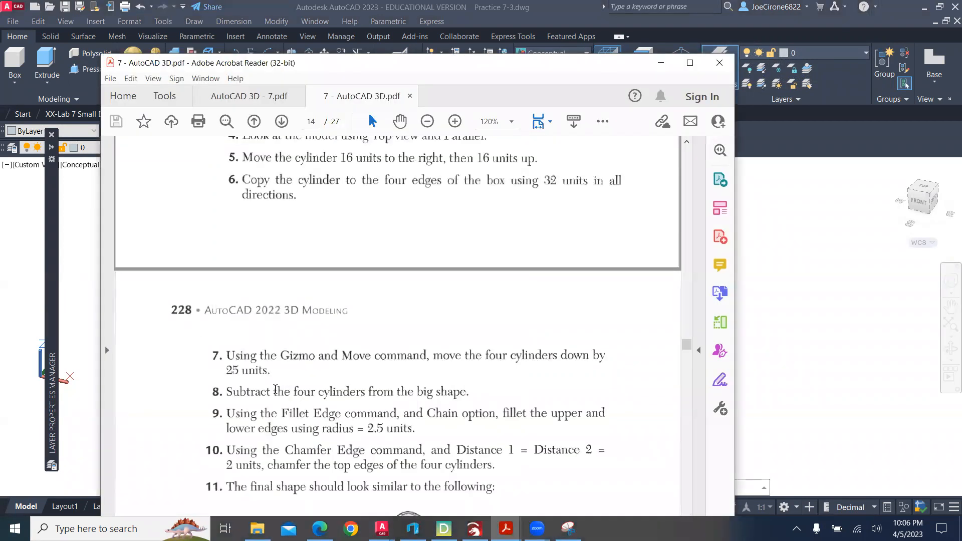
scroll(275, 390, "down", 4)
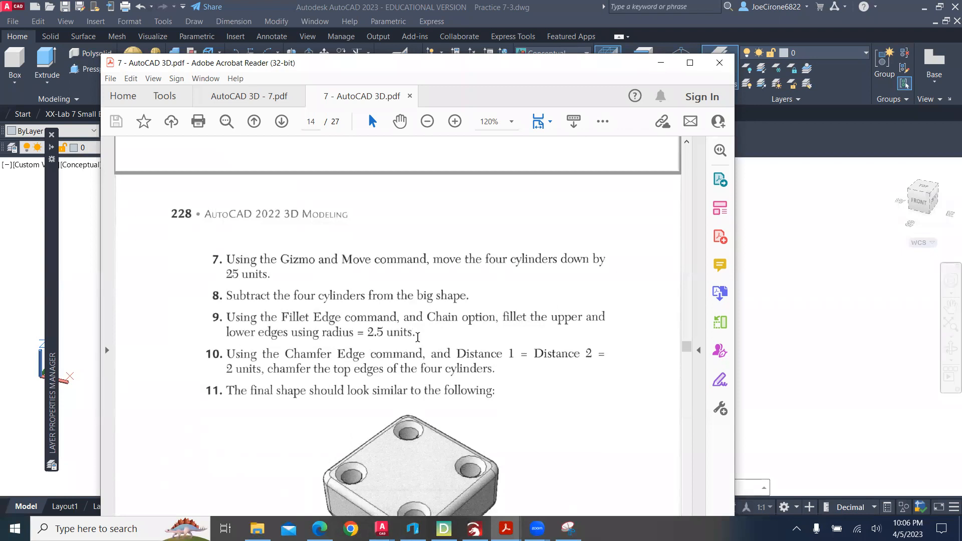
scroll(415, 352, "down", 3)
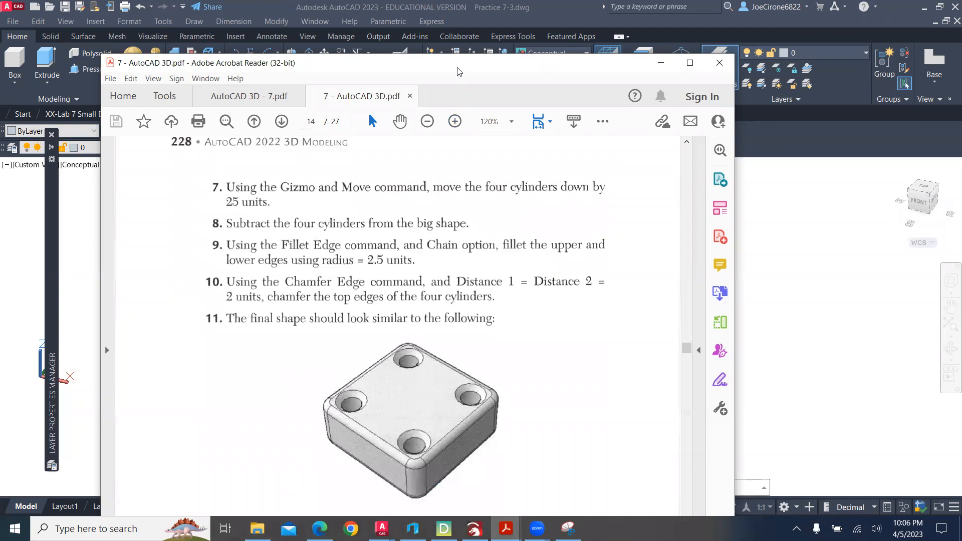
left_click(506, 529)
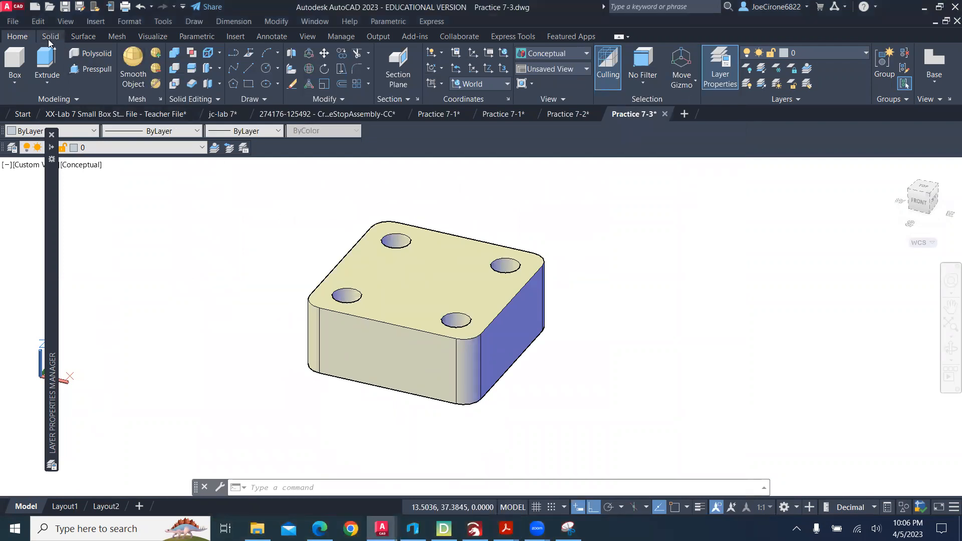
Fillet the box's whole upper outer edge with Fillet Edge, using the Chain option and a radius of 5.
left_click(50, 37)
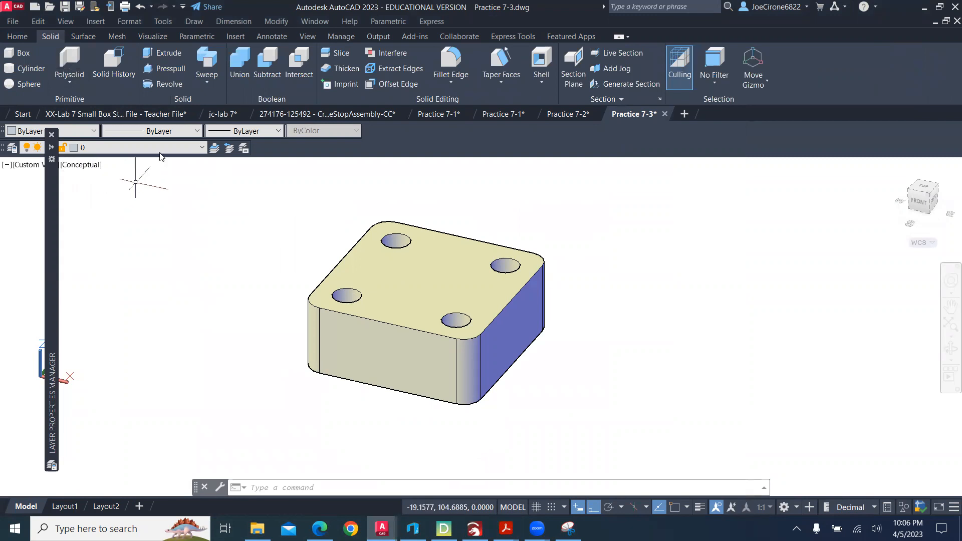
left_click(448, 61)
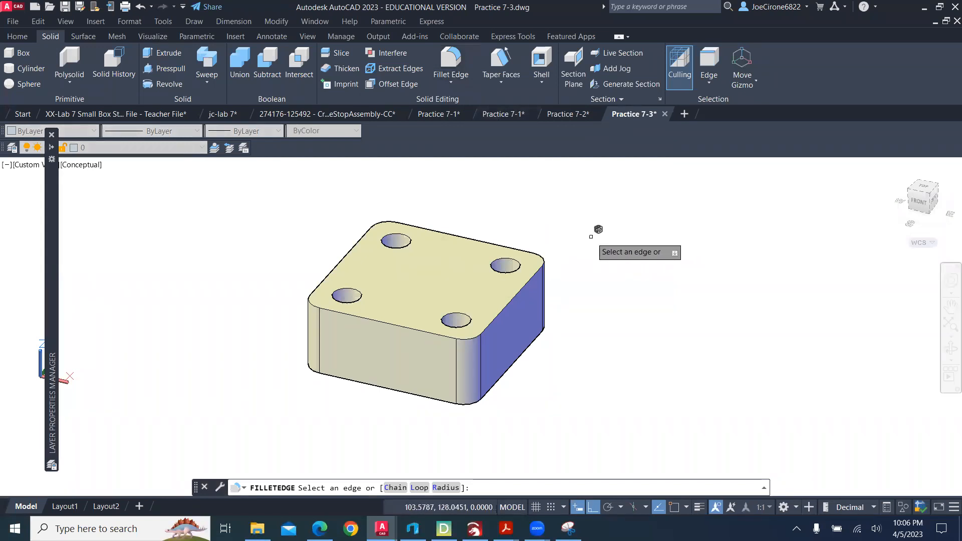
left_click(520, 291)
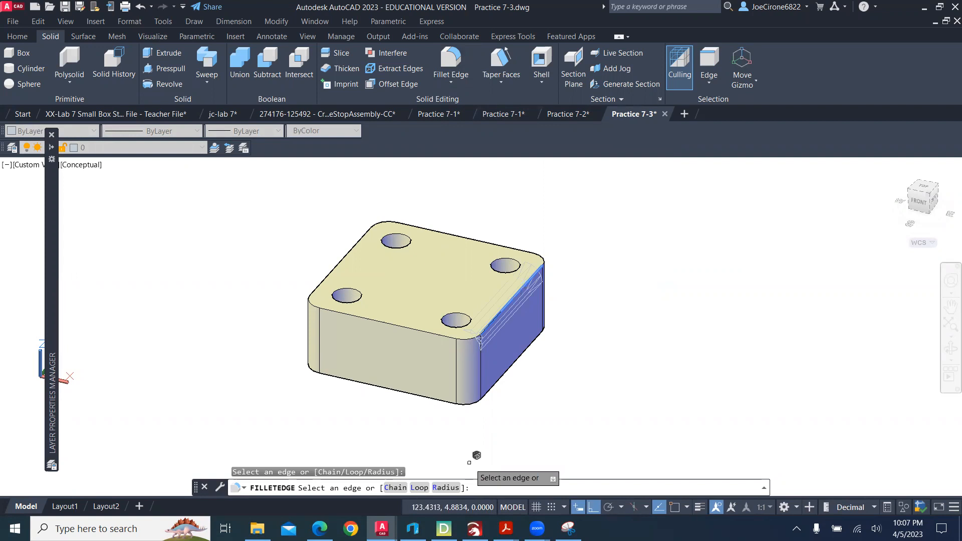
left_click(398, 489)
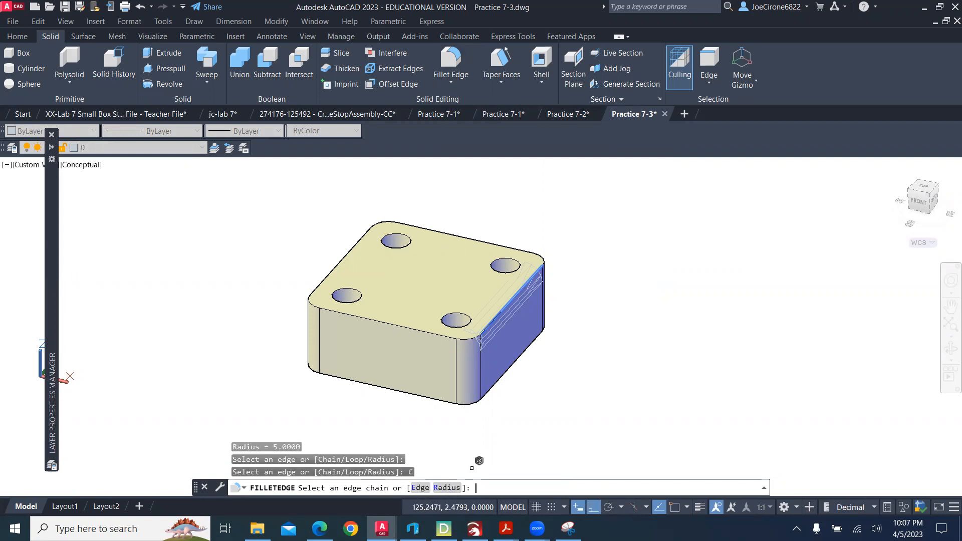
left_click(543, 266)
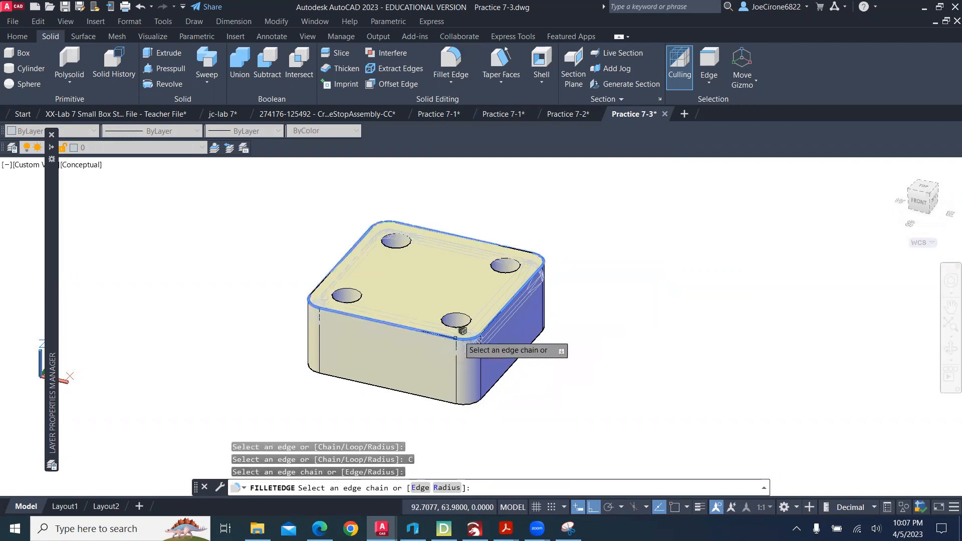
scroll(411, 334, "up", 2)
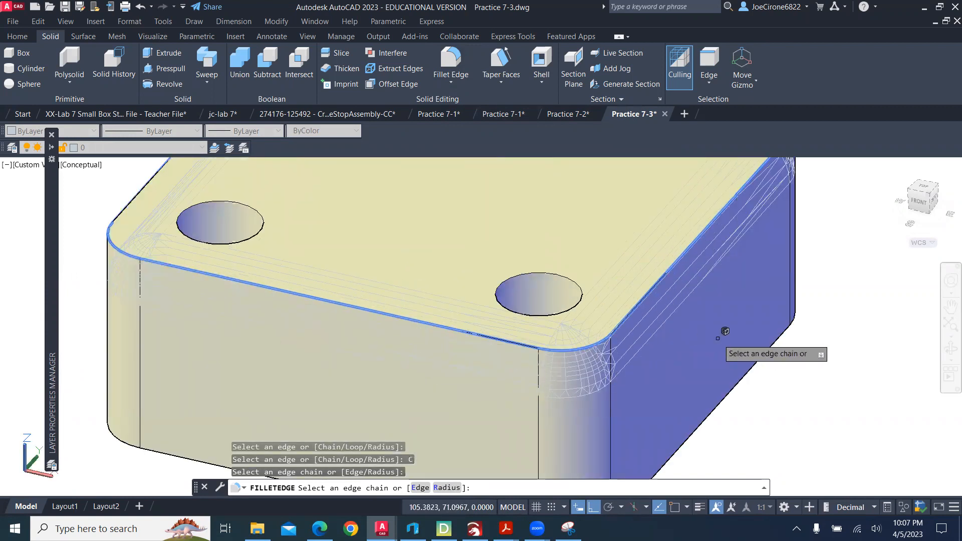
scroll(722, 333, "down", 5)
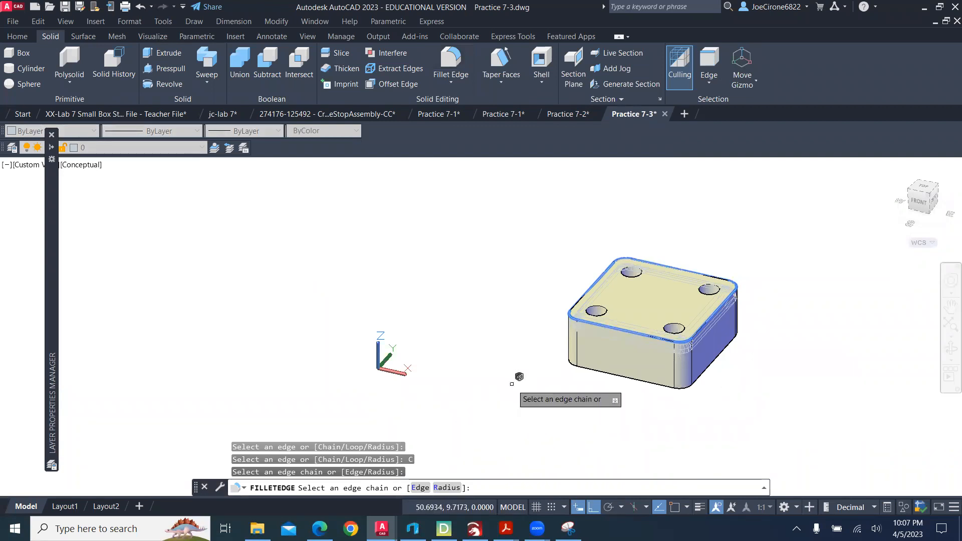
key("Return")
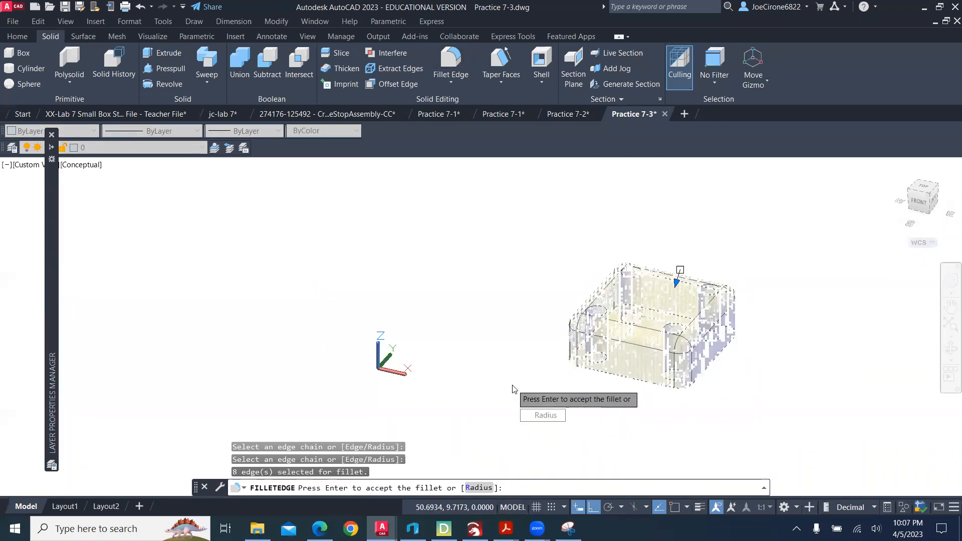
key("Return")
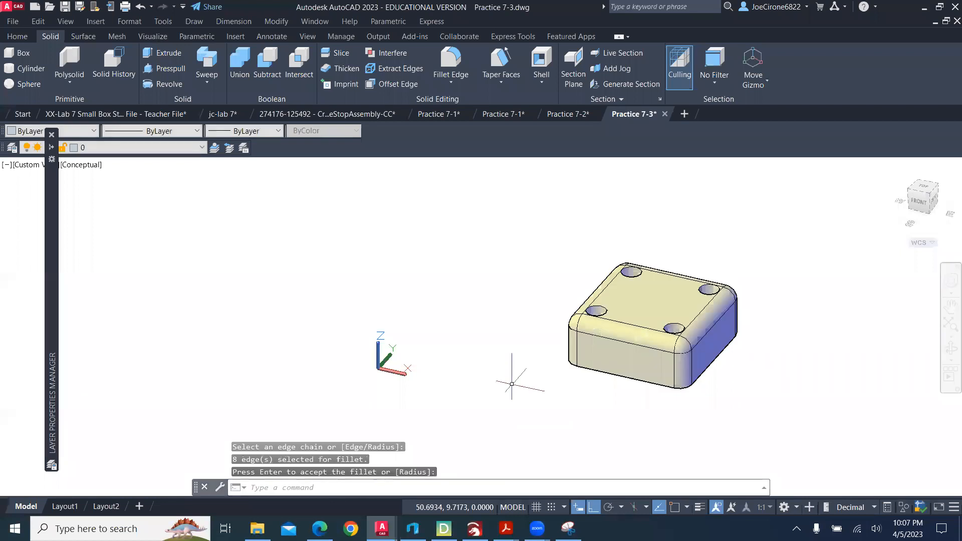
Fillet the whole outer edge of the box's underside with Fillet Edge, using the Chain option and a radius of 5.
middle_click_drag(639, 327, 652, 168, "shift")
middle_click_drag(506, 375, 607, 314, "shift")
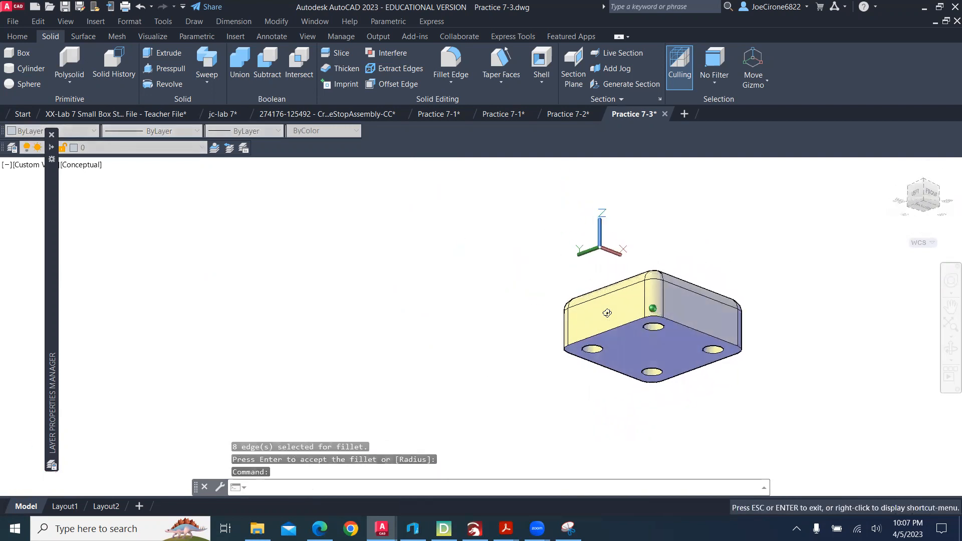
left_click(450, 64)
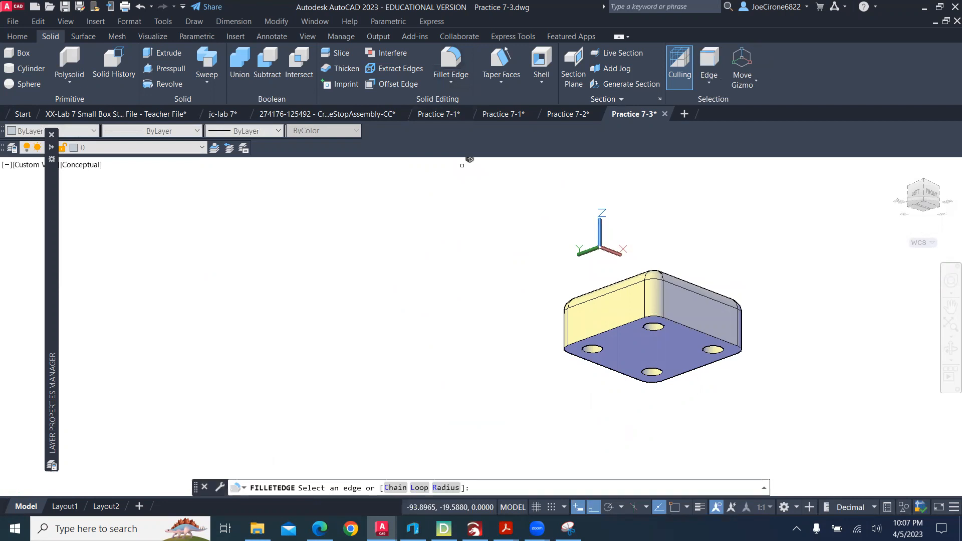
left_click(599, 329)
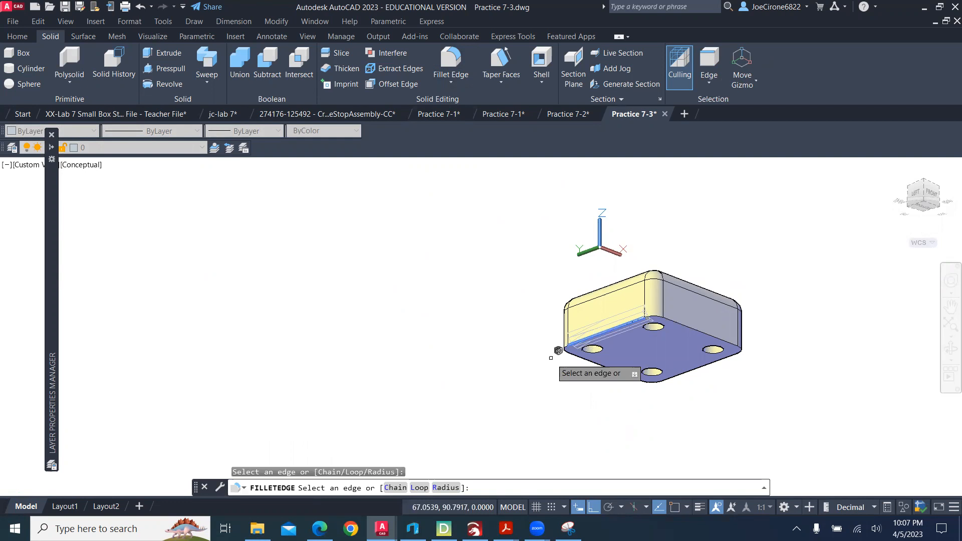
key("Down")
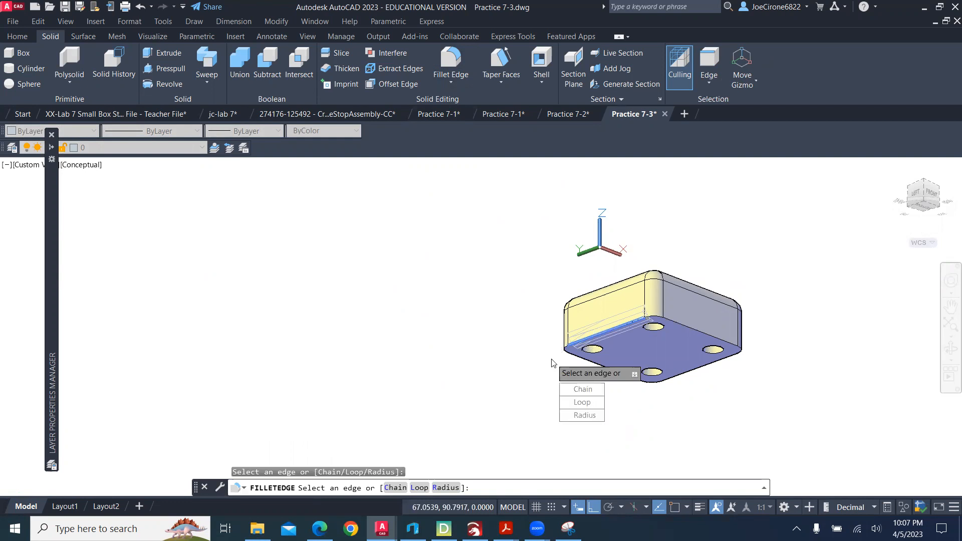
left_click(581, 389)
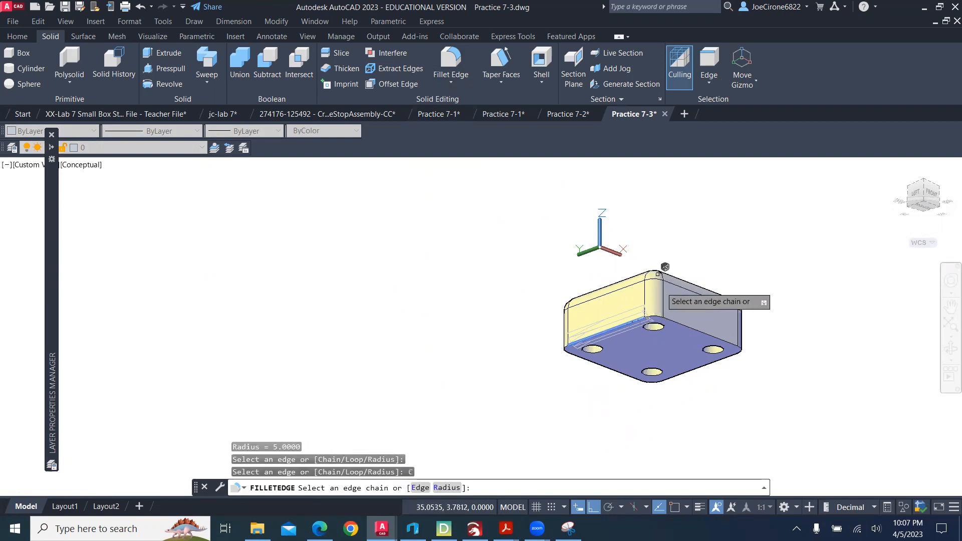
left_click(658, 318)
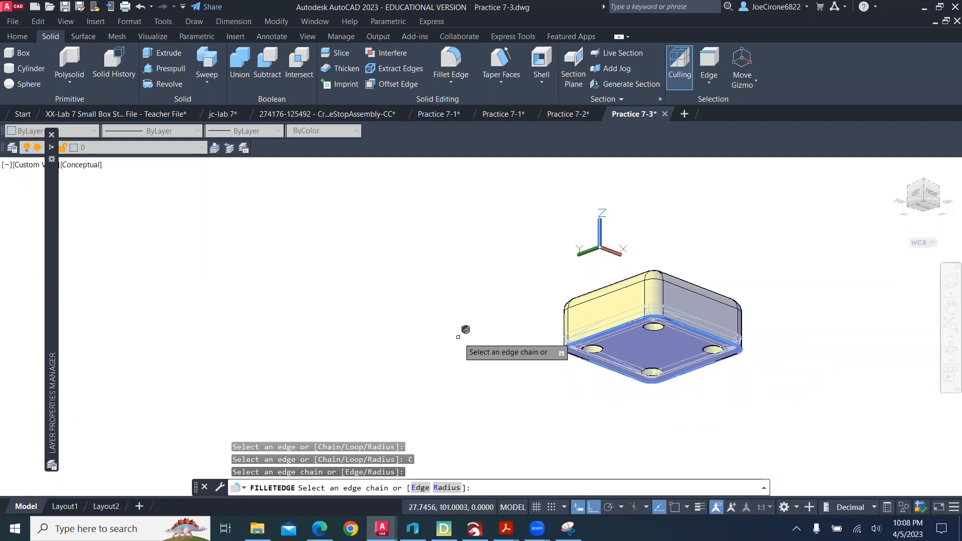
key("Return")
key("Return")
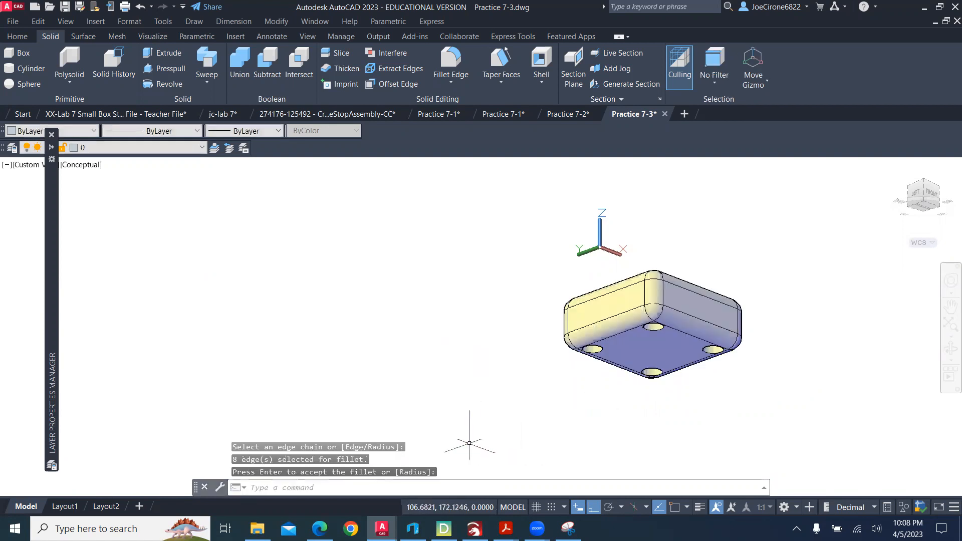
Set the model view to SE Isometric and check the chamfer instructions in the practice PDF.
left_click(23, 166)
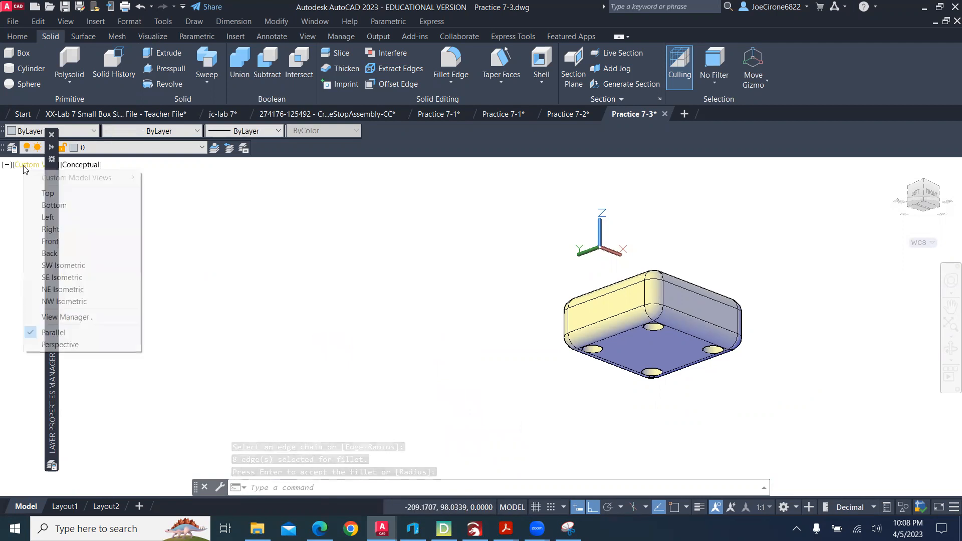
left_click(54, 278)
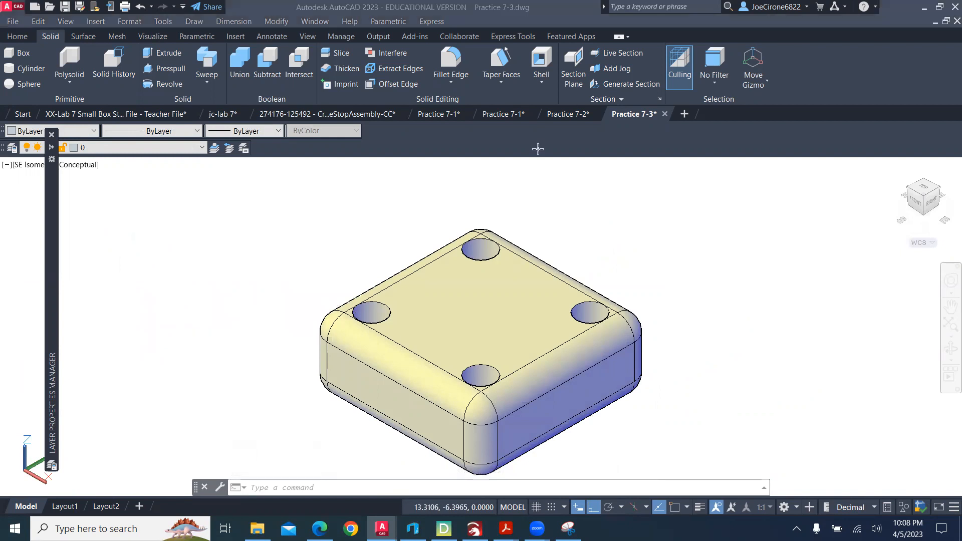
key("alt+Tab")
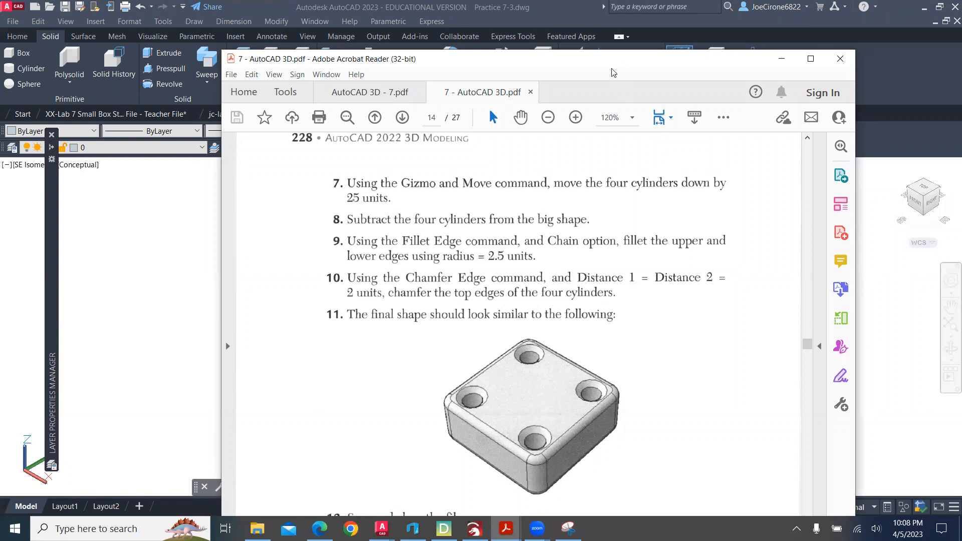
left_click_drag(611, 69, 961, 69)
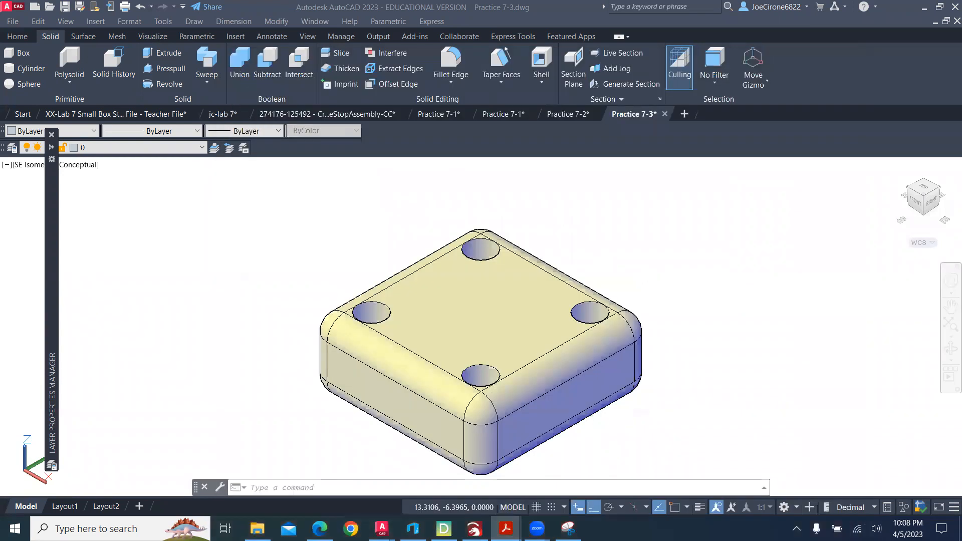
Chamfer the top edges of all four holes with Chamfer Edge, using 2 for both Distance1 and Distance2.
left_click(451, 83)
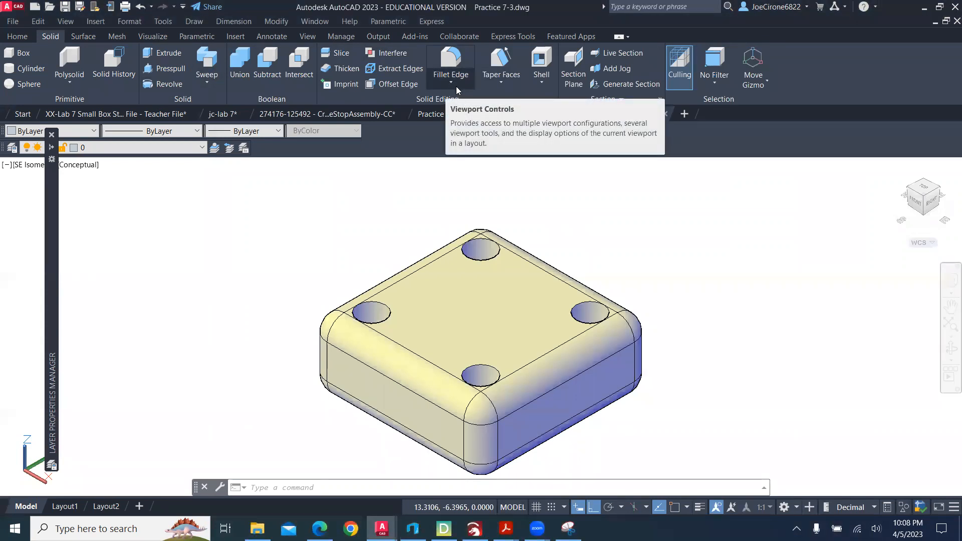
left_click(452, 83)
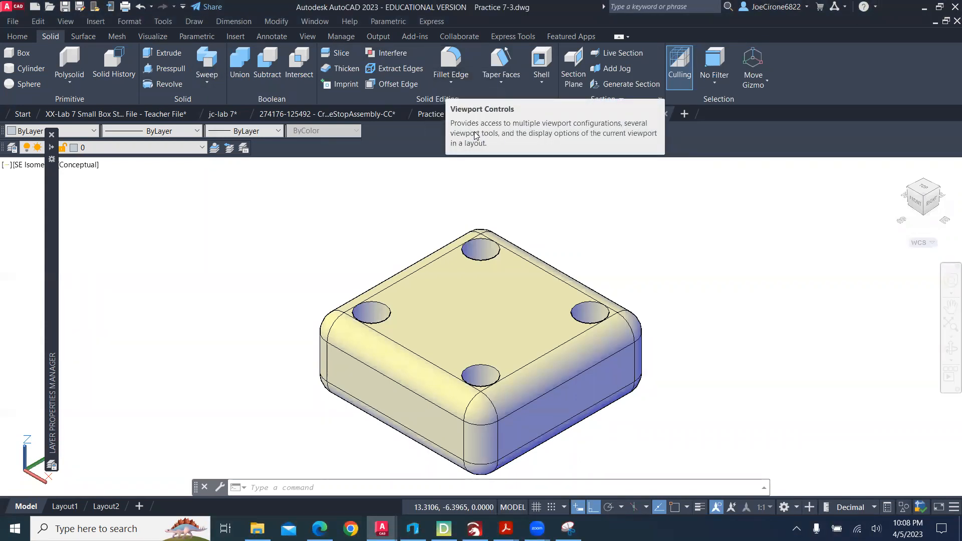
left_click(474, 132)
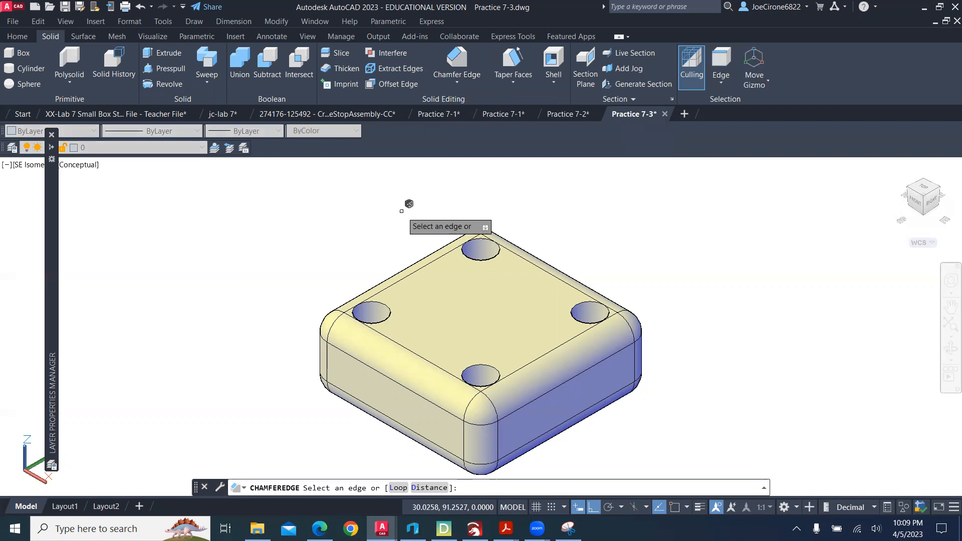
key("Down")
key("Down")
key("Down")
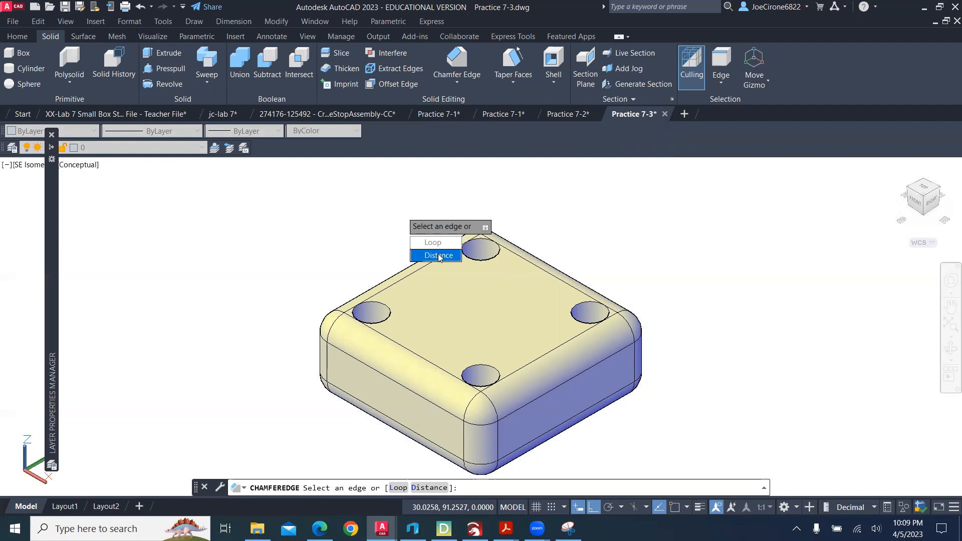
key("Return")
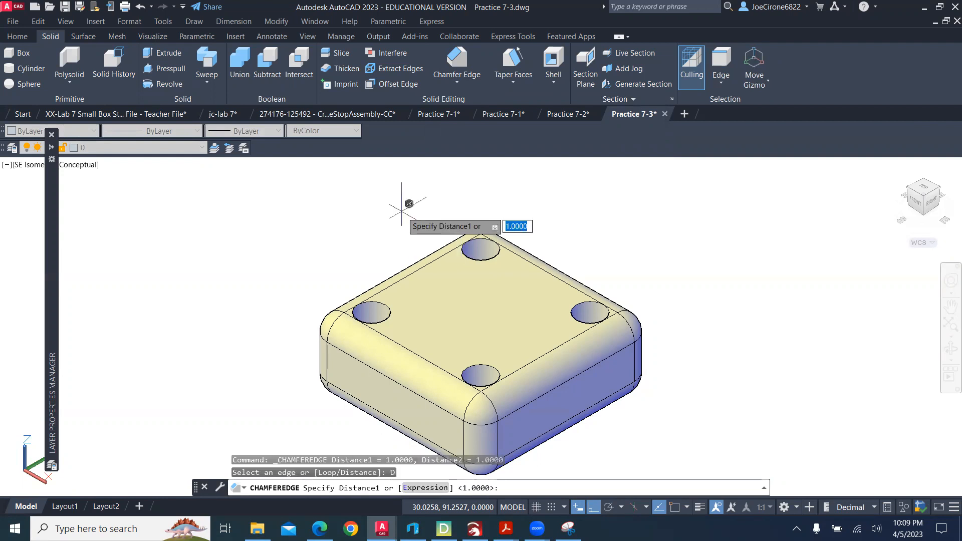
type("2")
key("Return")
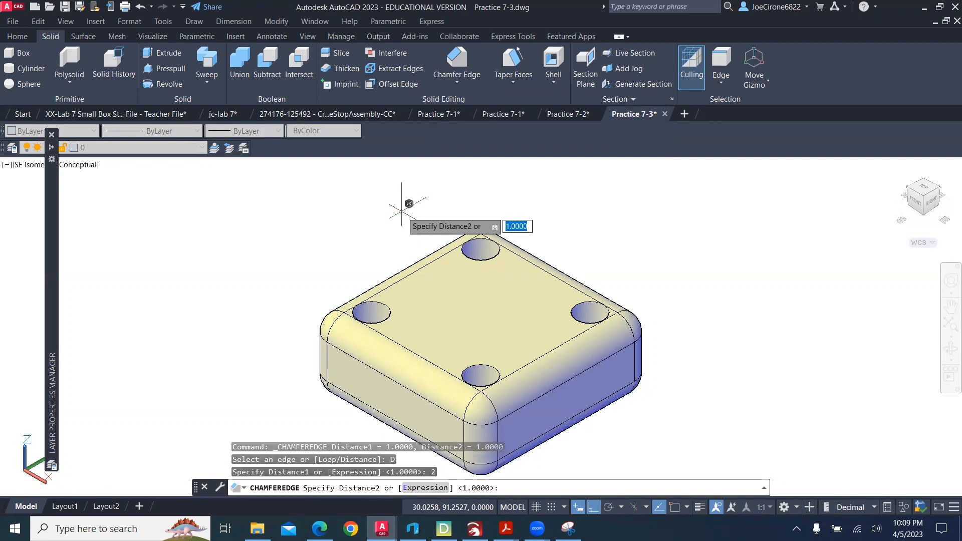
type("2")
key("Return")
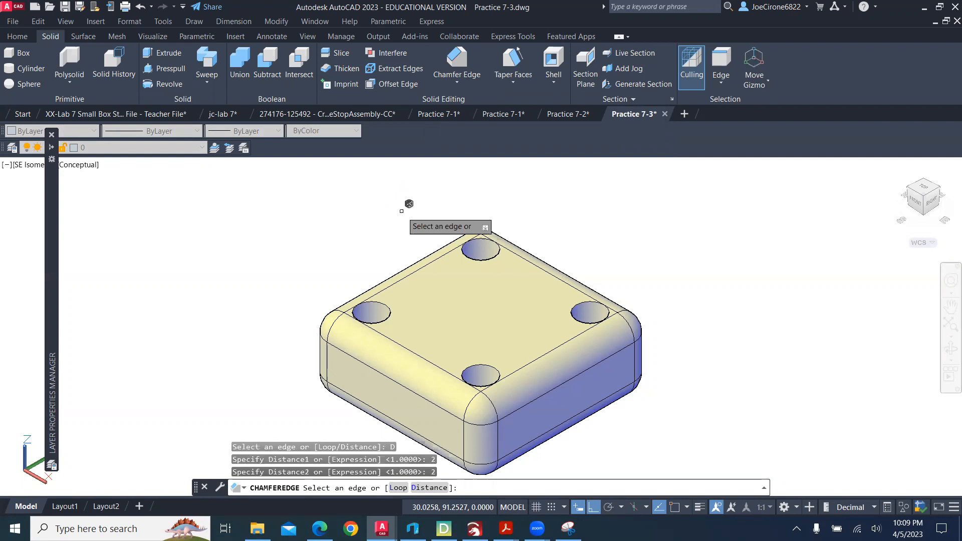
left_click(380, 302)
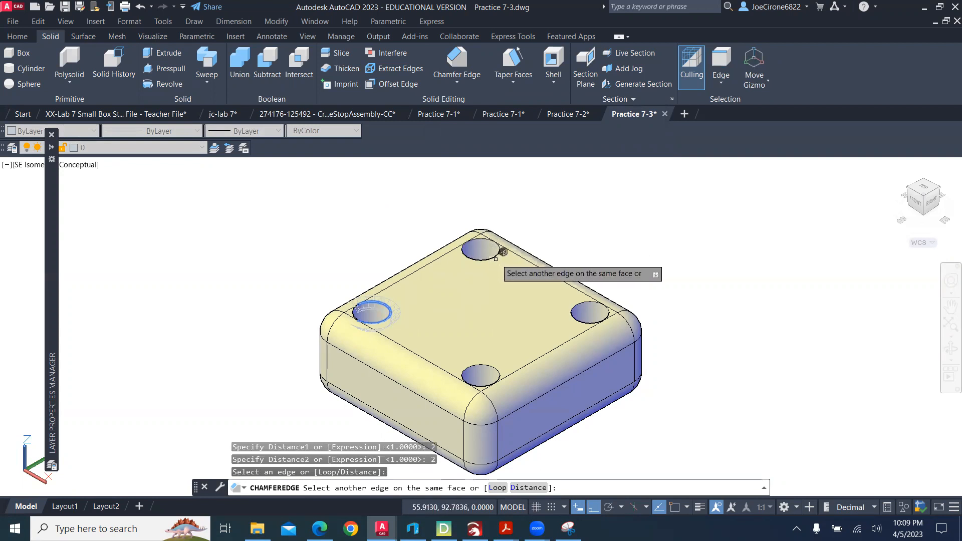
left_click(496, 258)
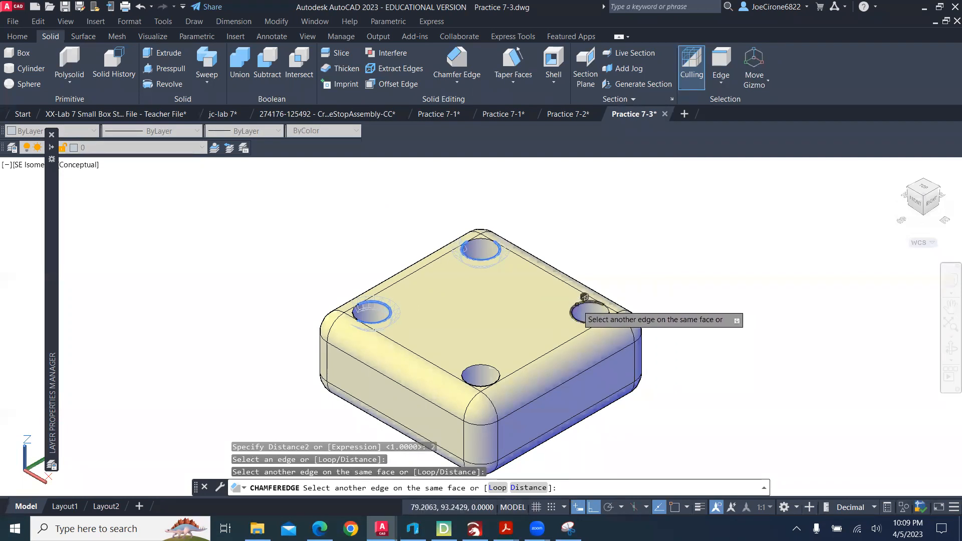
left_click(577, 304)
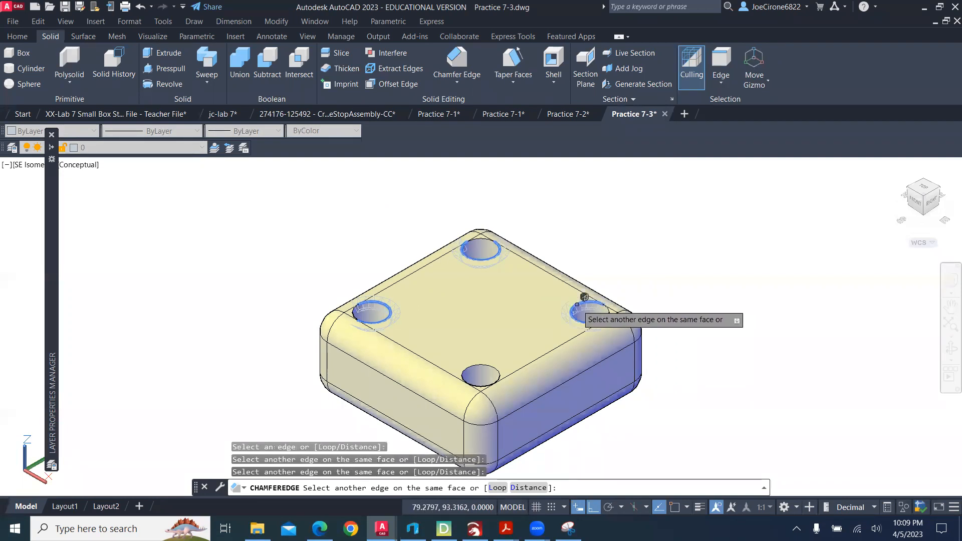
left_click(479, 362)
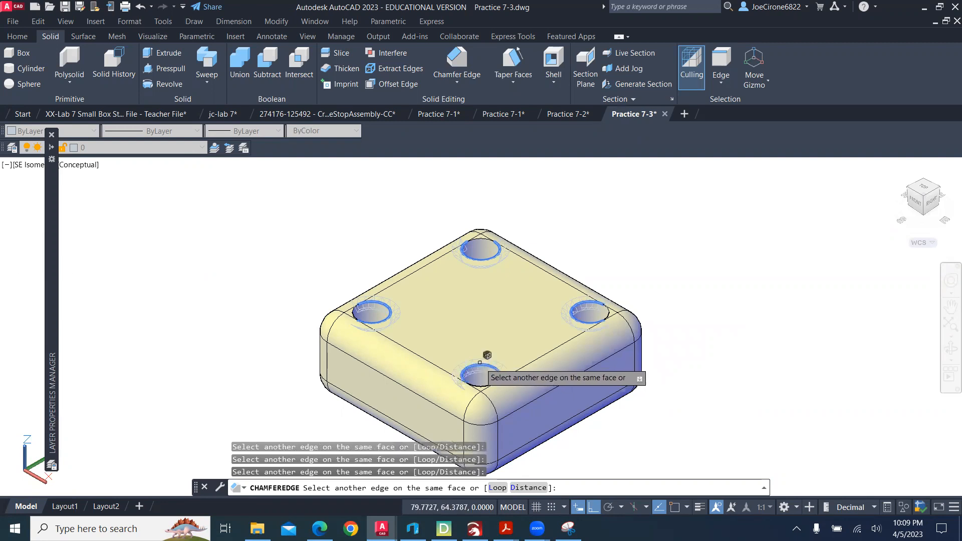
key("Return")
key("Return")
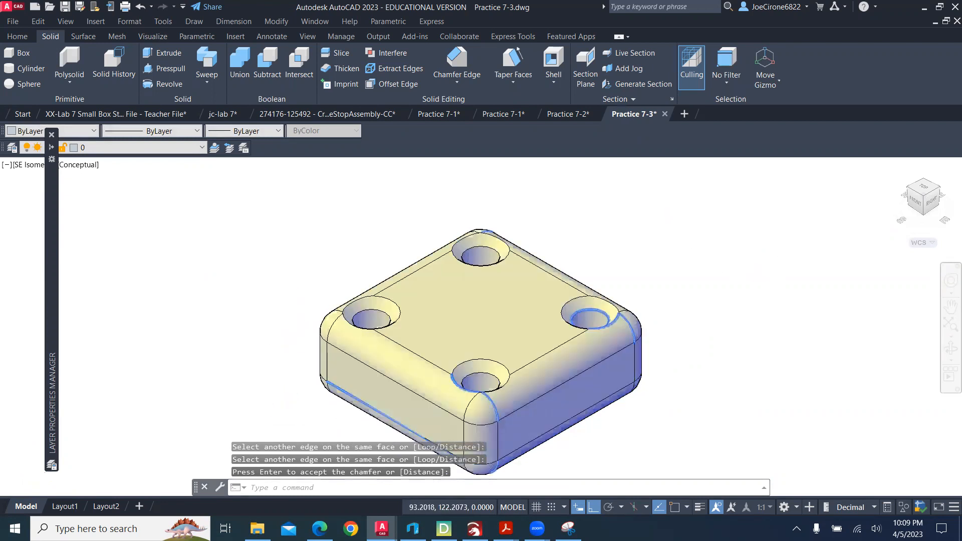
Inspect the chamfered box from another angle, and switch to Adobe Acrobat Reader to review the Practice 7-3 instructions and figures.
scroll(722, 273, "down", 2)
middle_click_drag(662, 363, 637, 339, "shift")
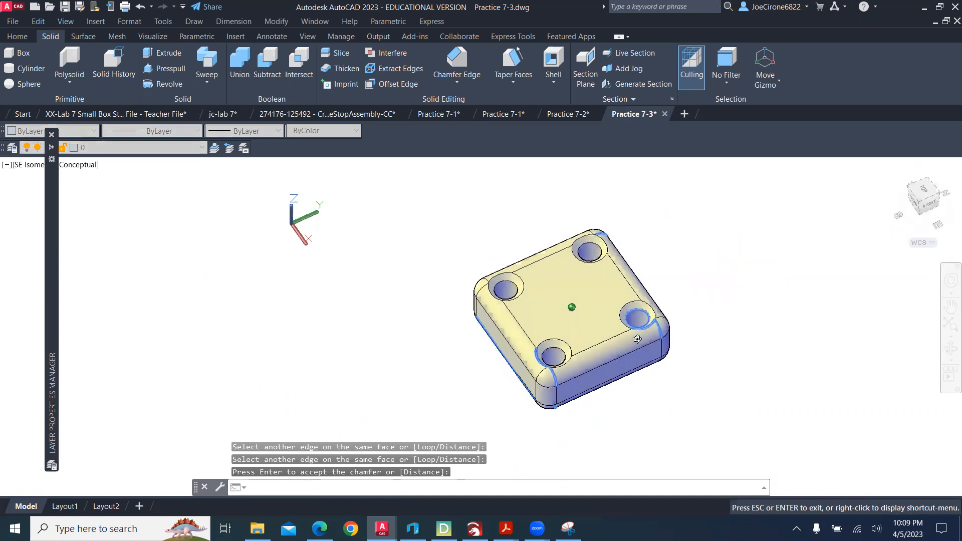
key("Return")
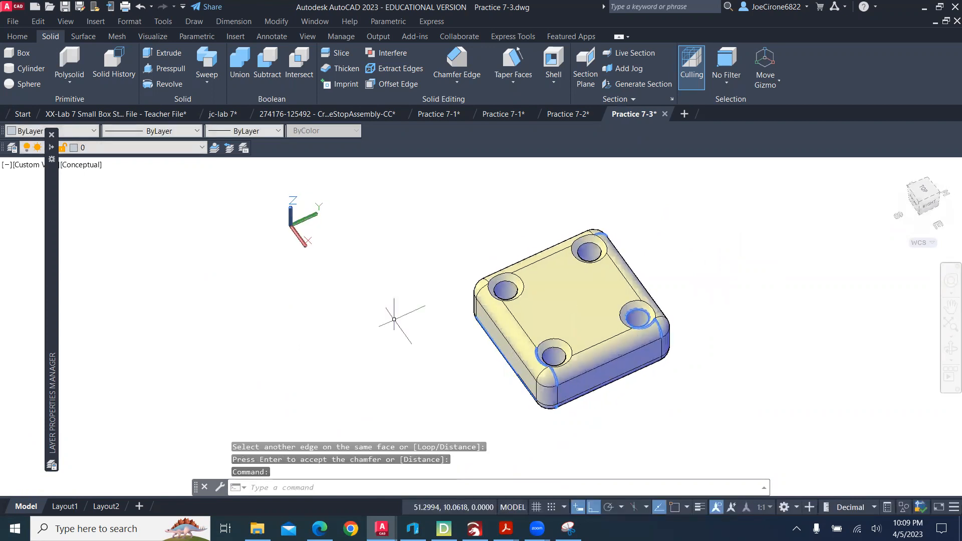
key("alt+Tab")
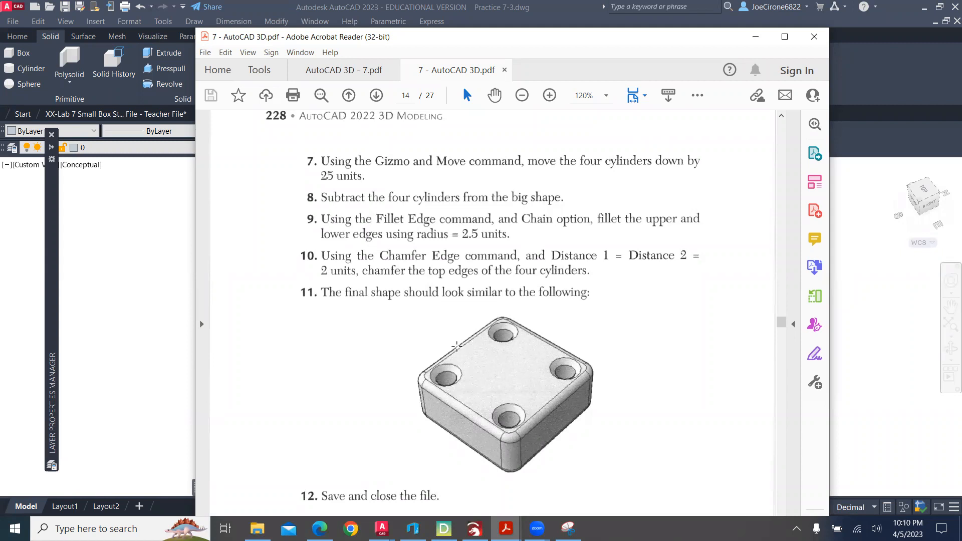
scroll(458, 333, "up", 10)
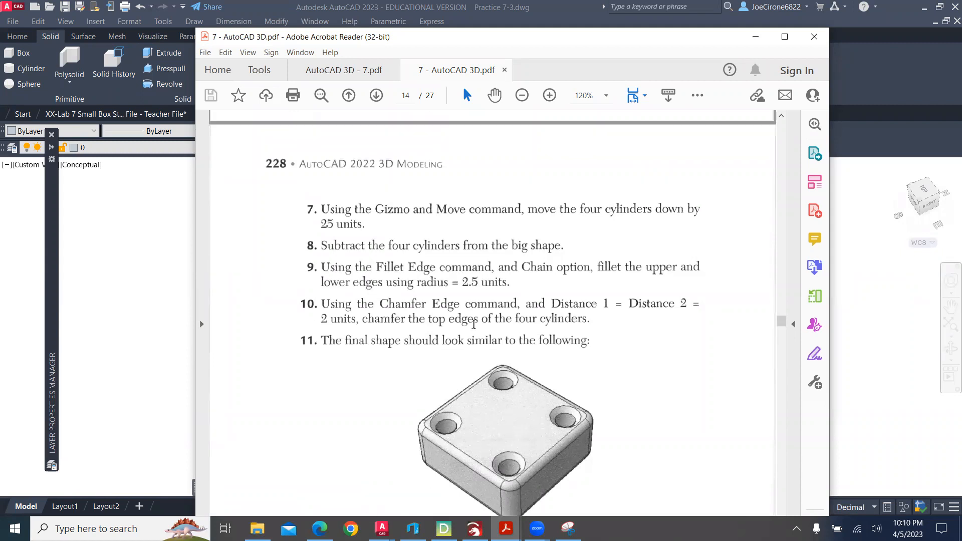
scroll(487, 332, "up", 5)
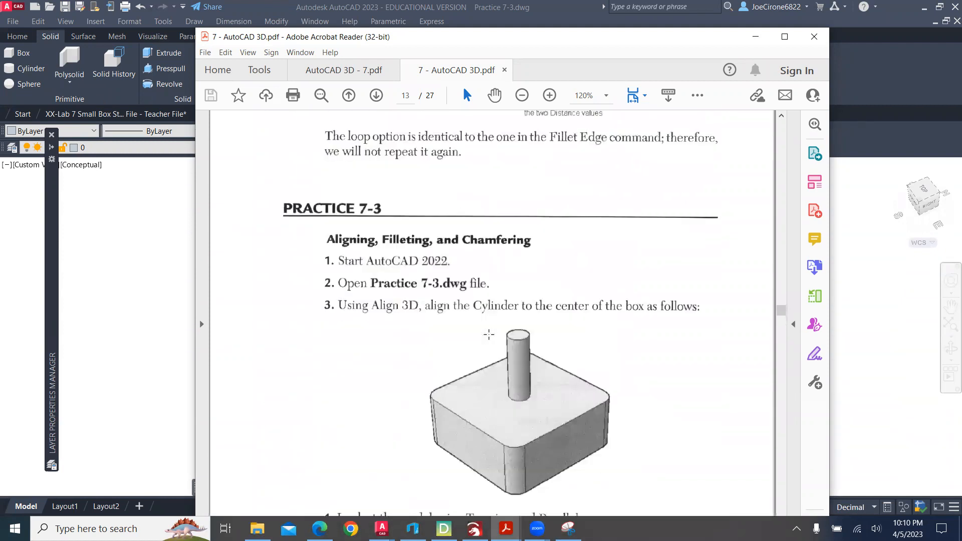